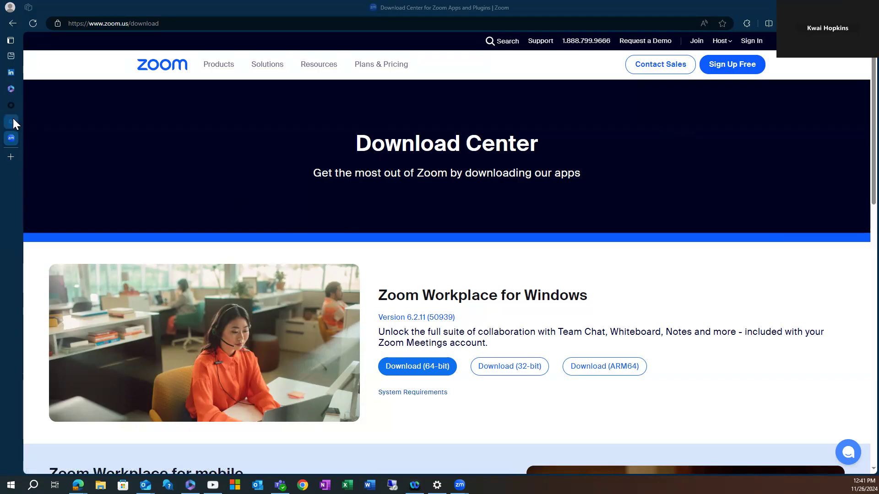
Switch Edge from the Zoom download page to the okta-dev Authenticators tab.
{"action": "mouse_move", "coordinate": [16, 68]}
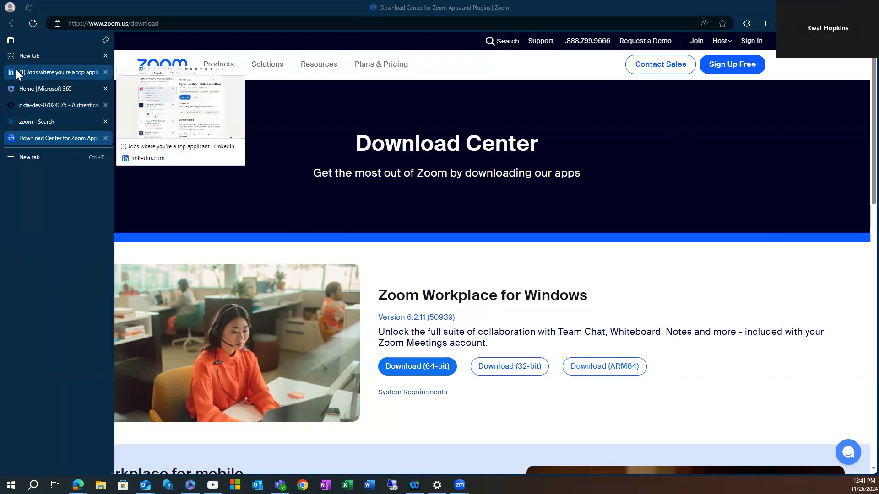
{"action": "left_click", "coordinate": [46, 105]}
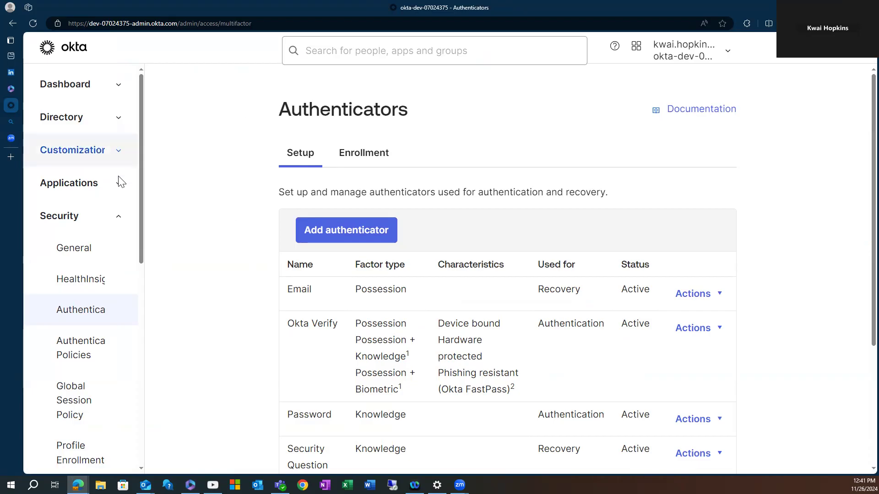
Collapse Security and launch 'My end user dashboard' from the apps grid in a new tab.
{"action": "left_click", "coordinate": [118, 221]}
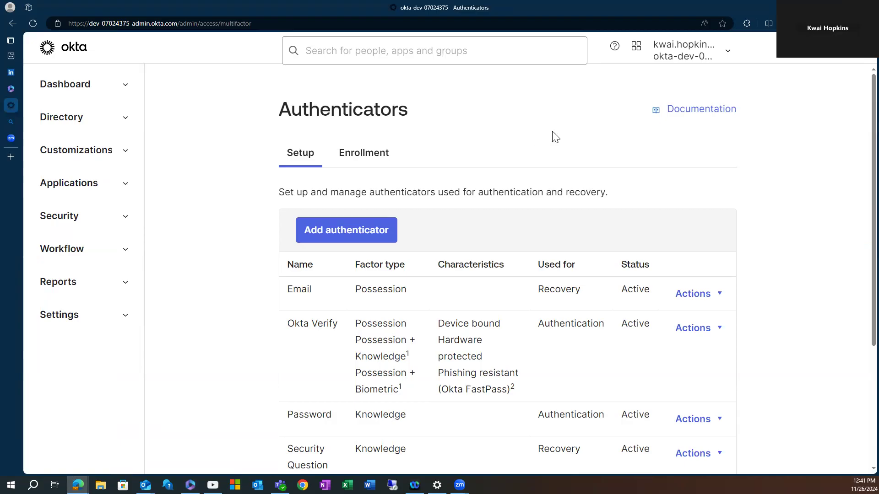
{"action": "left_click", "coordinate": [635, 51]}
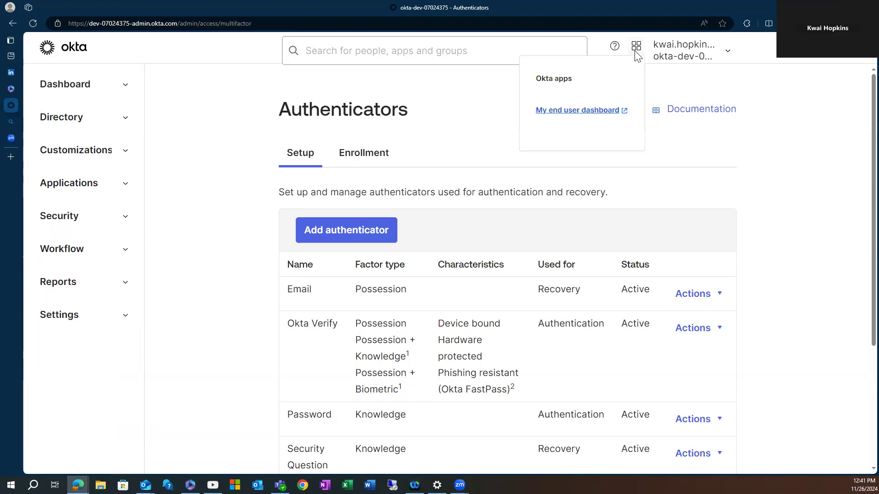
{"action": "left_click", "coordinate": [567, 112]}
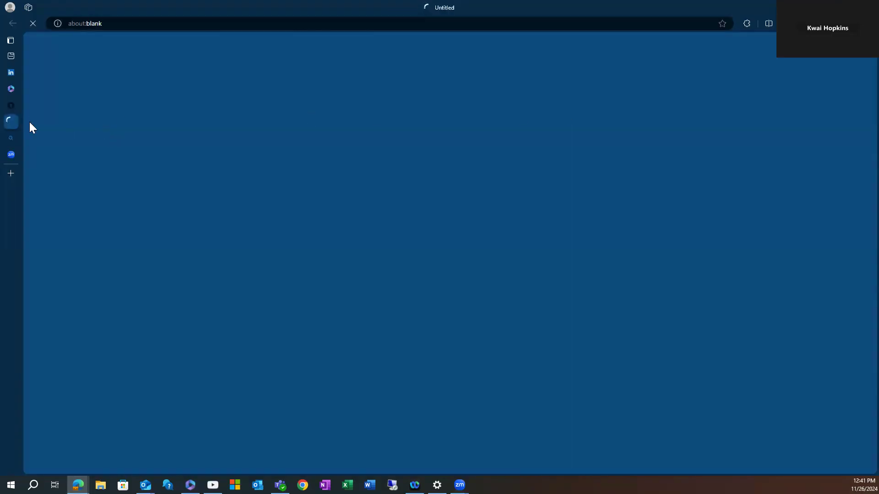
{"action": "mouse_move", "coordinate": [16, 133]}
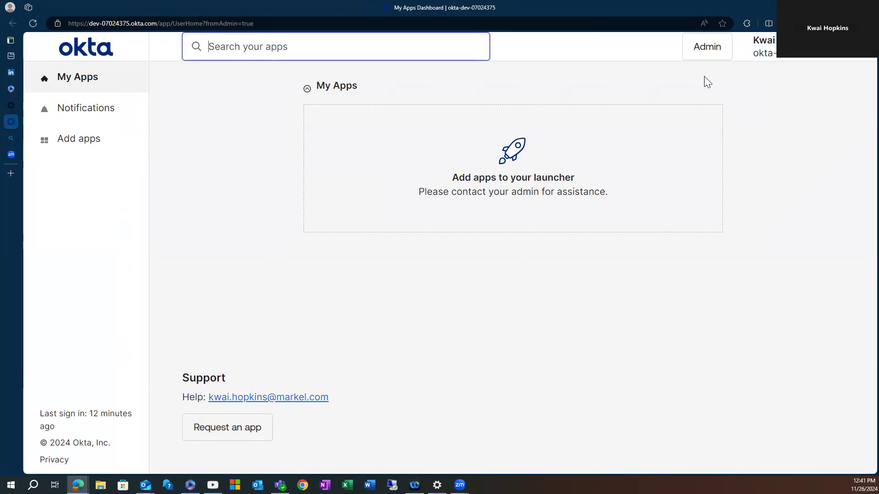
Close the My Apps Dashboard tab and choose 'Keep me signed in' on the inactivity warning.
{"action": "mouse_move", "coordinate": [13, 115]}
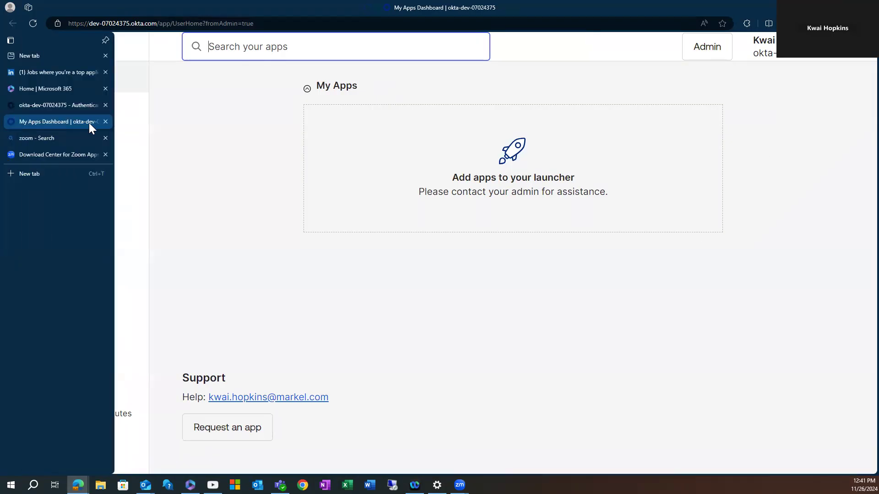
{"action": "left_click", "coordinate": [105, 122]}
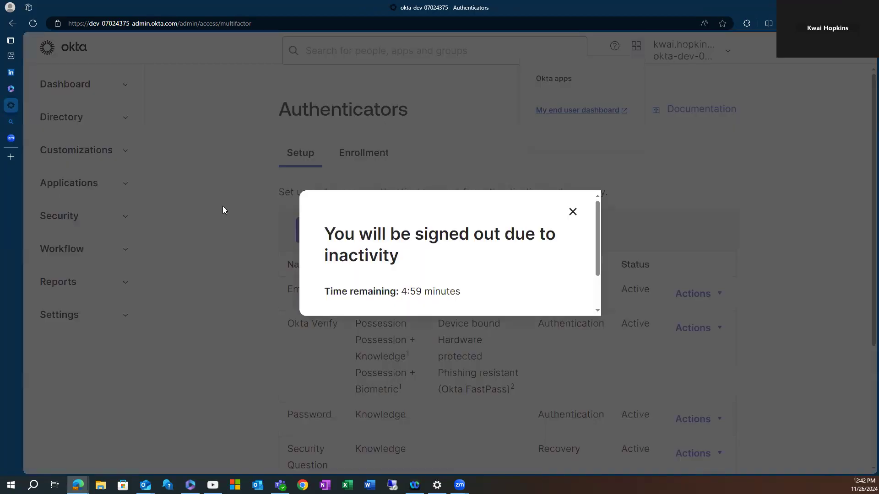
{"action": "scroll", "coordinate": [572, 257], "scroll_direction": "down", "scroll_amount": 3}
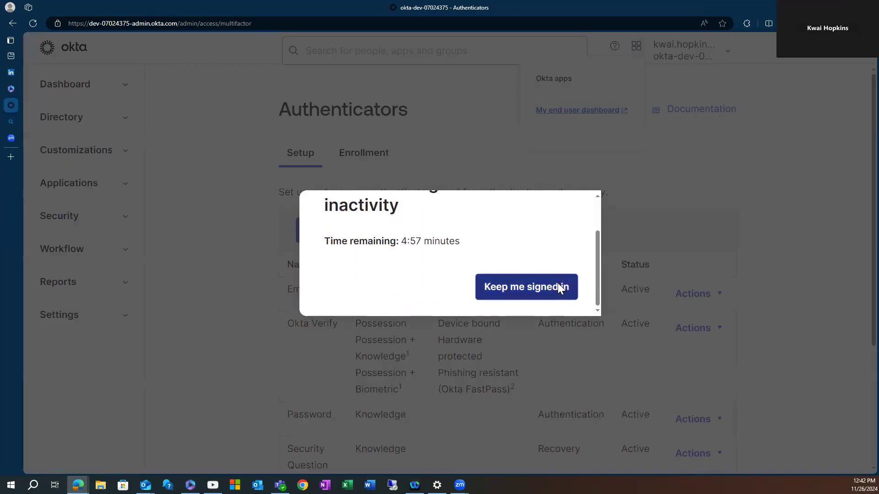
{"action": "left_click", "coordinate": [562, 288]}
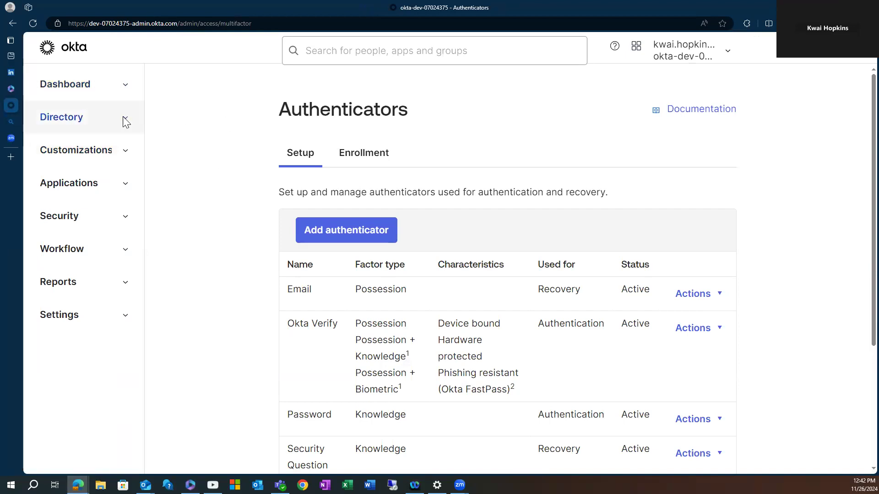
Open Dashboard > Dashboard and scroll through its user, group, app and security panels.
{"action": "left_click", "coordinate": [127, 85]}
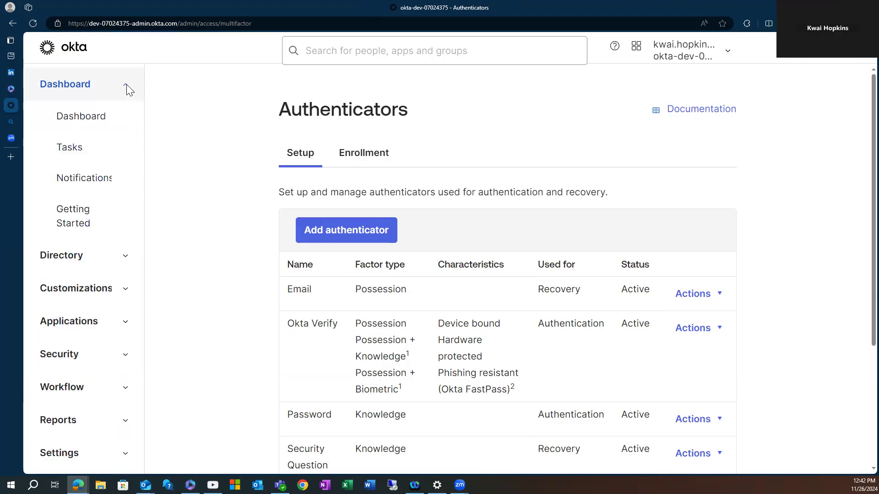
{"action": "left_click", "coordinate": [128, 122]}
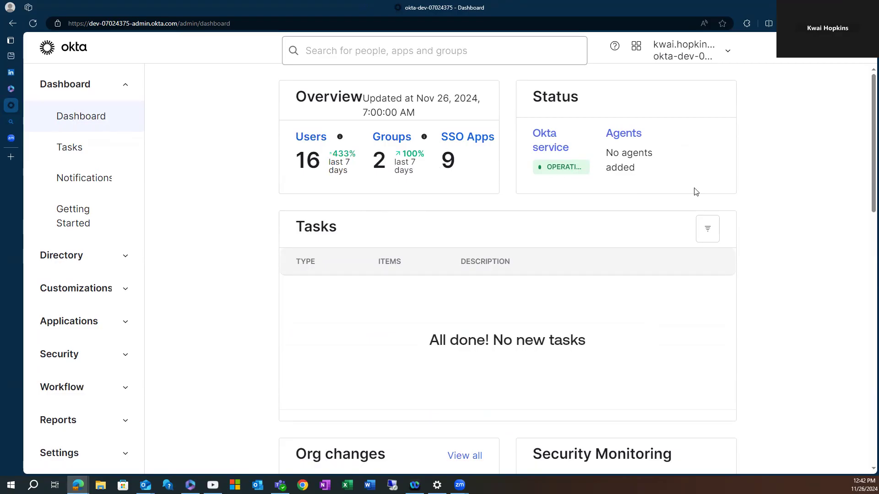
{"action": "scroll", "coordinate": [563, 198], "scroll_direction": "down", "scroll_amount": 8}
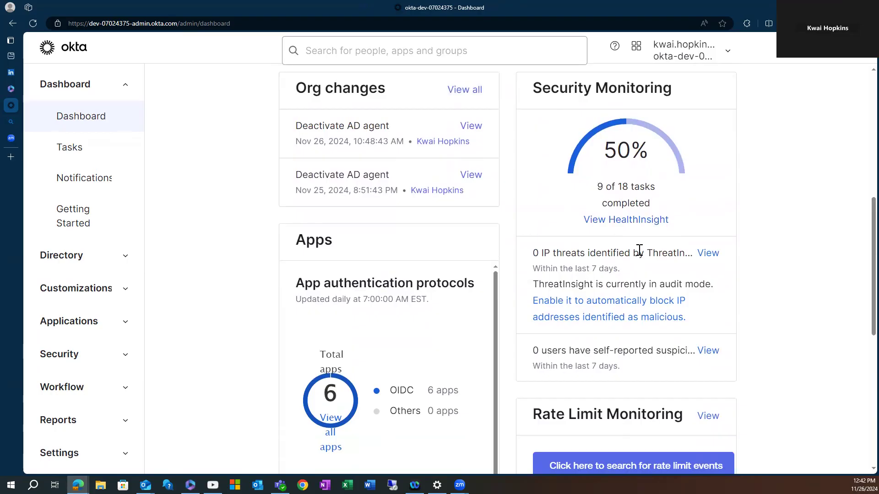
{"action": "scroll", "coordinate": [640, 250], "scroll_direction": "down", "scroll_amount": 2}
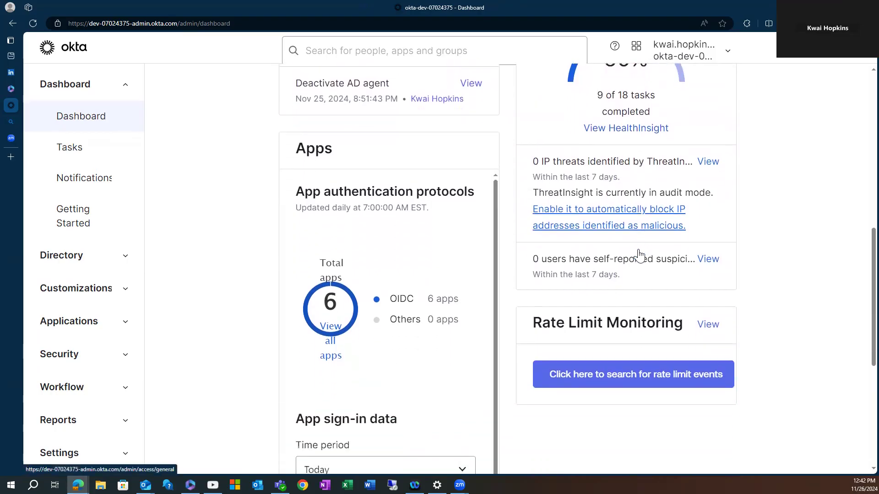
{"action": "scroll", "coordinate": [636, 254], "scroll_direction": "down", "scroll_amount": 2}
{"action": "scroll", "coordinate": [394, 252], "scroll_direction": "down", "scroll_amount": 3}
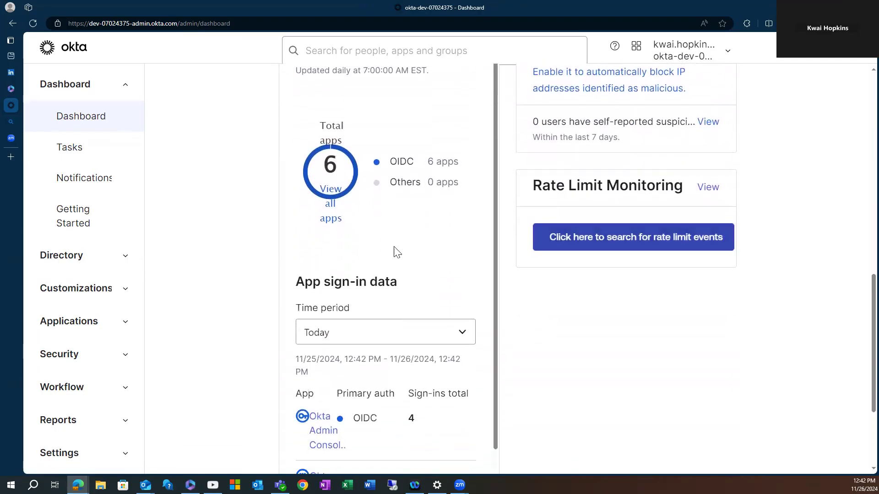
{"action": "scroll", "coordinate": [390, 261], "scroll_direction": "up", "scroll_amount": 1}
Check the Tasks page, glancing at its 'All...' time-range filter without changing it.
{"action": "left_click", "coordinate": [80, 148]}
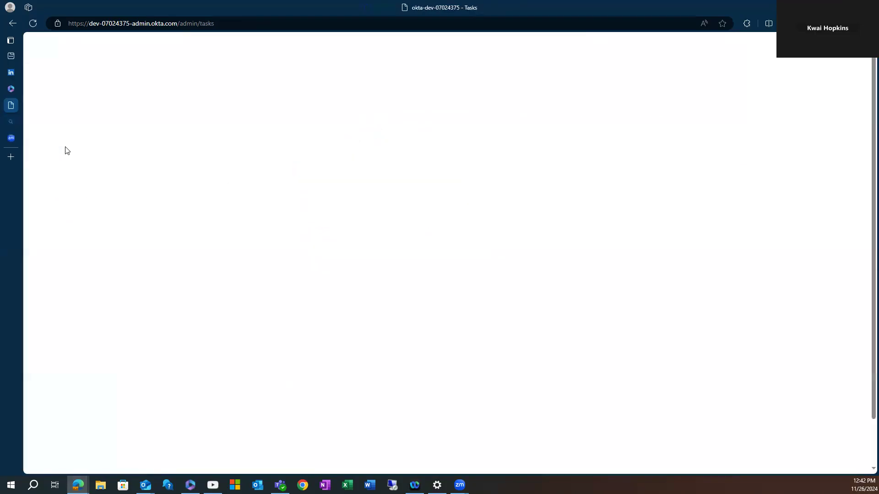
{"action": "left_click", "coordinate": [89, 146]}
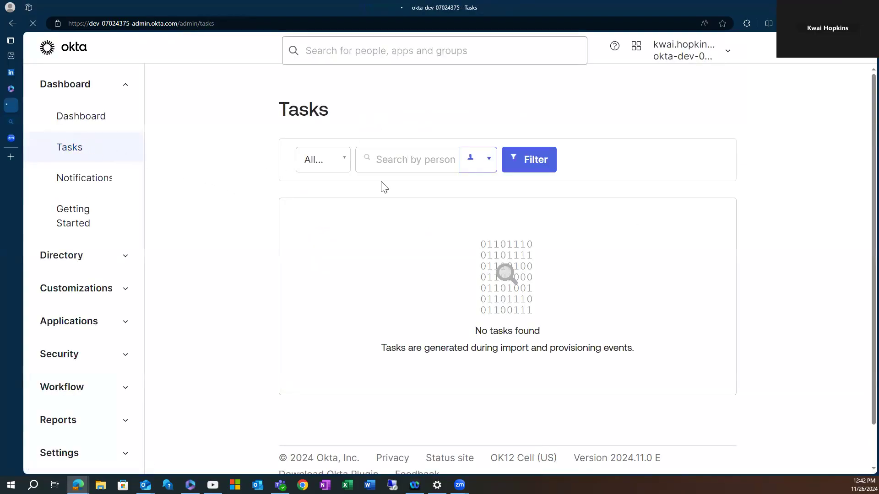
{"action": "left_click", "coordinate": [345, 168]}
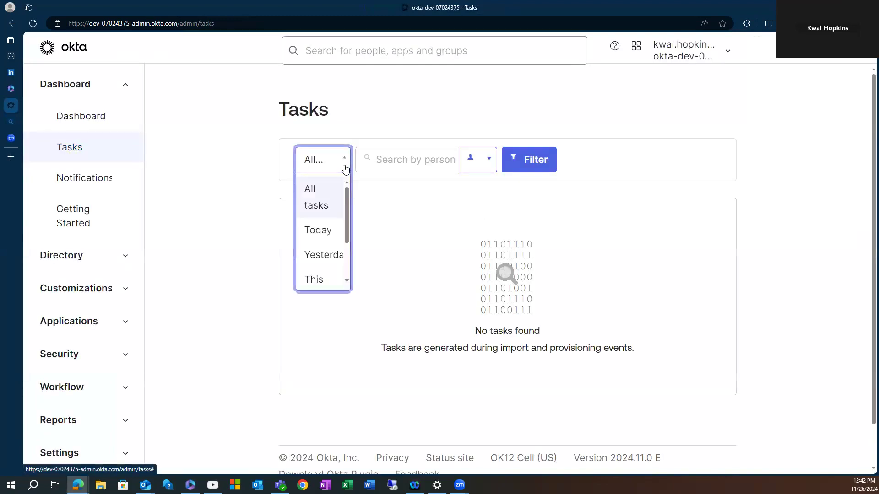
{"action": "left_click", "coordinate": [345, 168]}
{"action": "scroll", "coordinate": [641, 311], "scroll_direction": "down", "scroll_amount": 1}
{"action": "scroll", "coordinate": [615, 314], "scroll_direction": "up", "scroll_amount": 1}
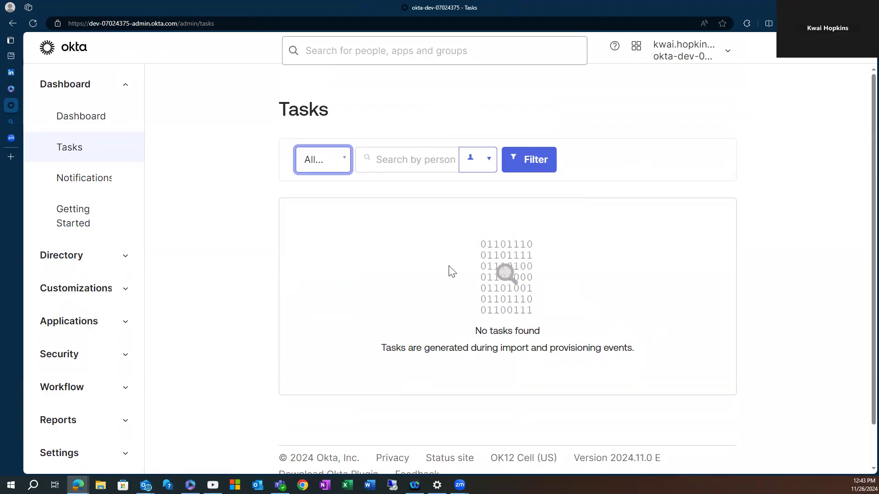
Review the Notifications page, which shows no messages sent to end users.
{"action": "left_click", "coordinate": [92, 179]}
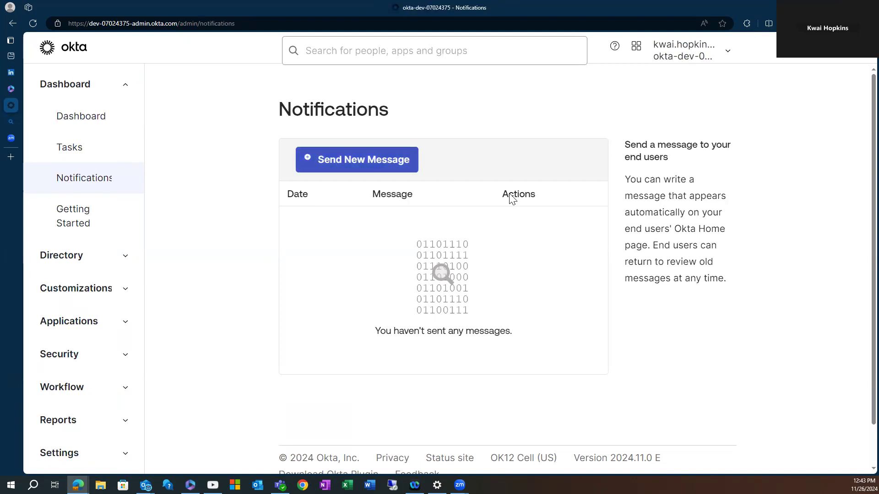
{"action": "scroll", "coordinate": [322, 267], "scroll_direction": "down", "scroll_amount": 1}
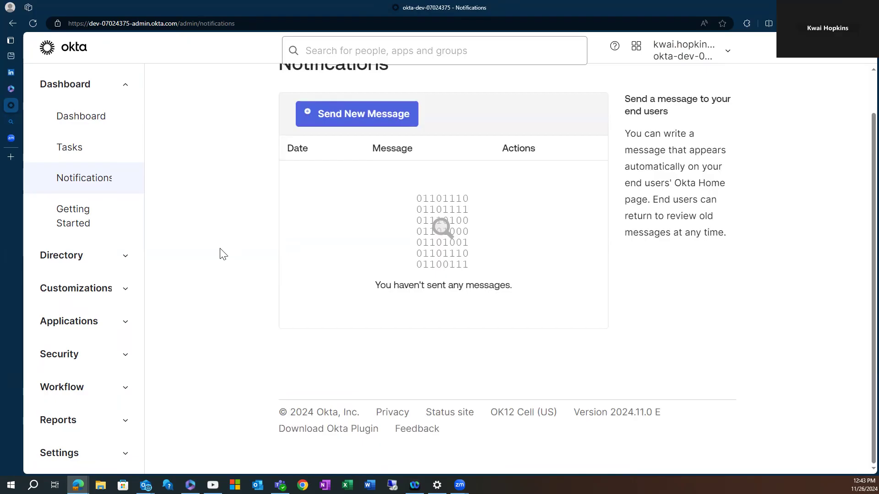
{"action": "scroll", "coordinate": [219, 244], "scroll_direction": "up", "scroll_amount": 1}
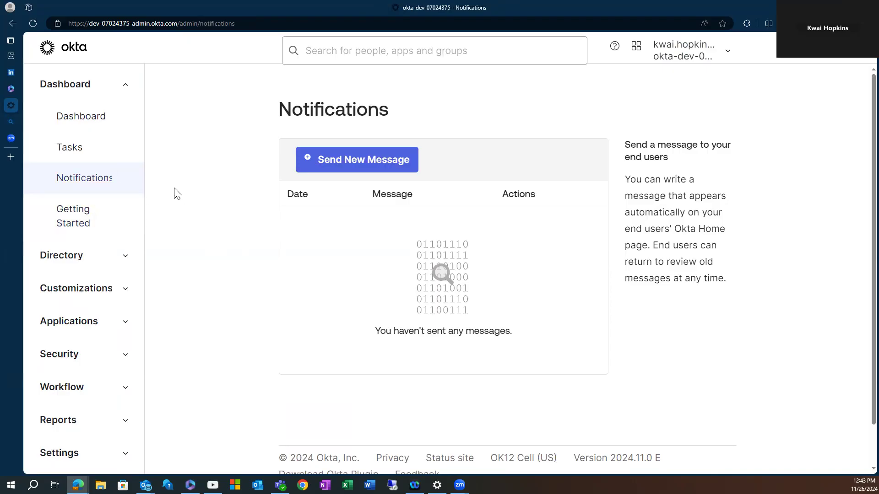
View the Getting Started page, then swap the sidebar from Dashboard to Directory pages.
{"action": "left_click", "coordinate": [86, 219]}
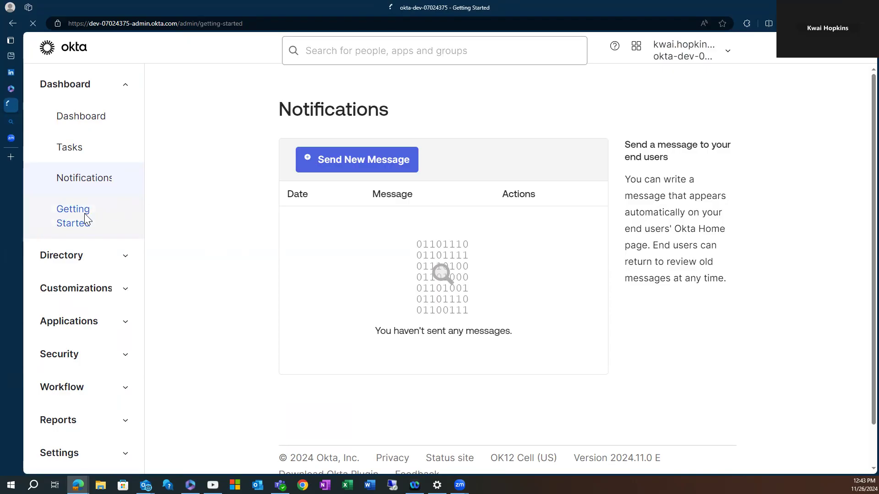
{"action": "mouse_move", "coordinate": [12, 107]}
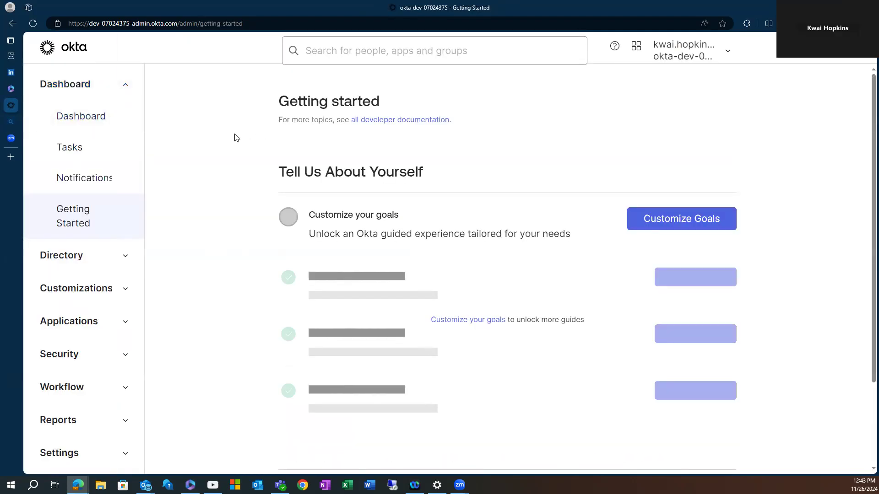
{"action": "scroll", "coordinate": [208, 189], "scroll_direction": "down", "scroll_amount": 2}
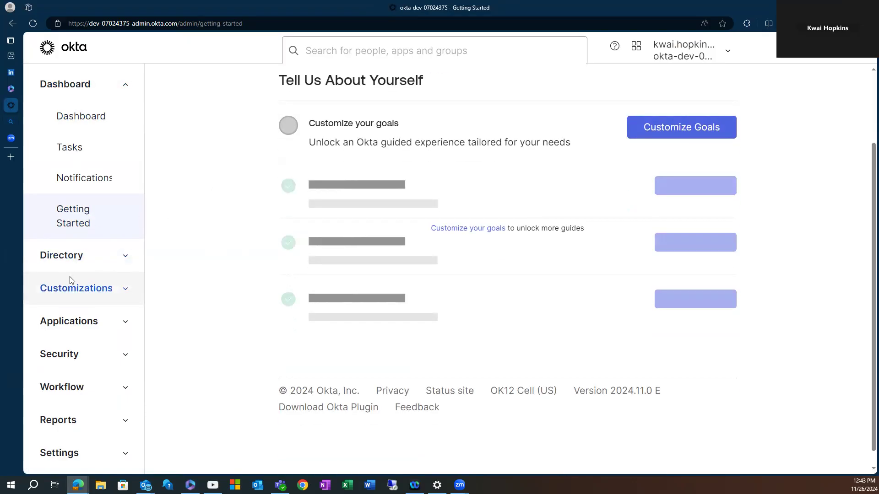
{"action": "left_click", "coordinate": [112, 84]}
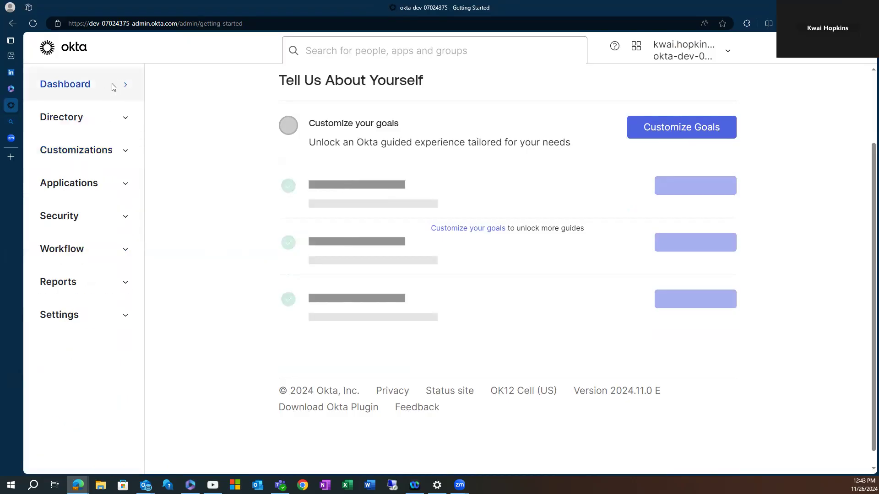
{"action": "left_click", "coordinate": [121, 117]}
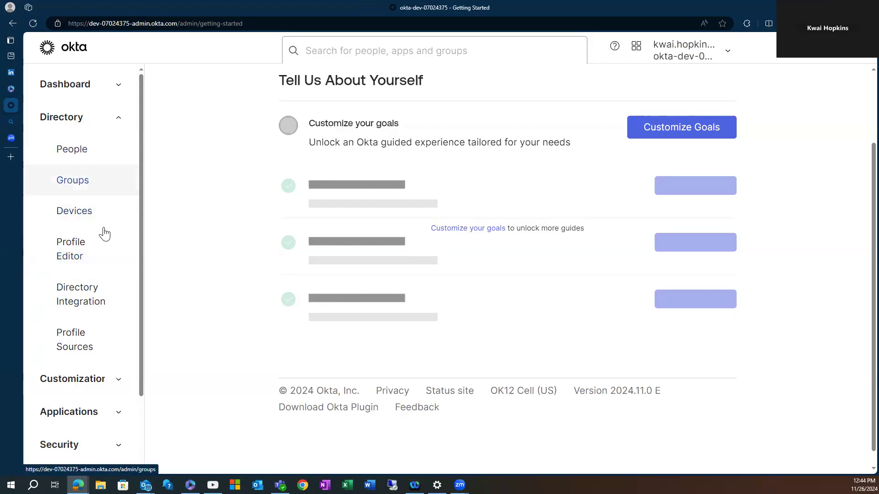
Check the empty Directory Integrations and Profile Sources pages, then expand Customizations in the sidebar.
{"action": "left_click", "coordinate": [84, 303]}
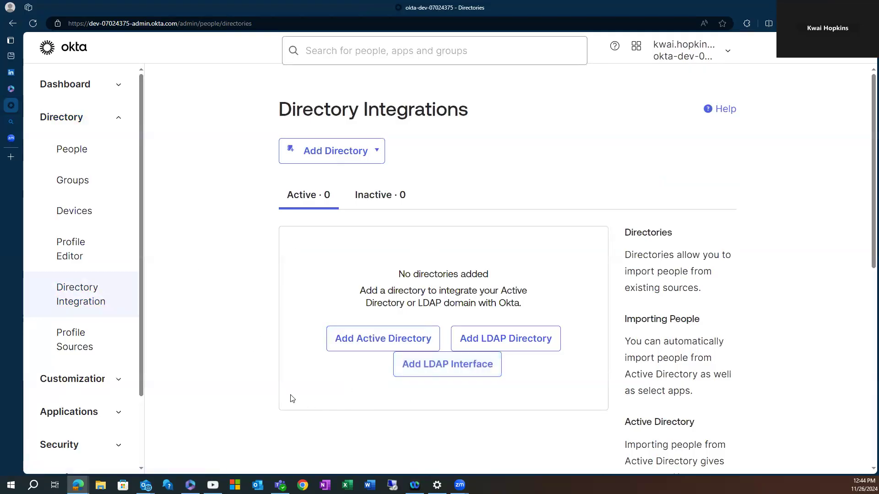
{"action": "left_click", "coordinate": [82, 344]}
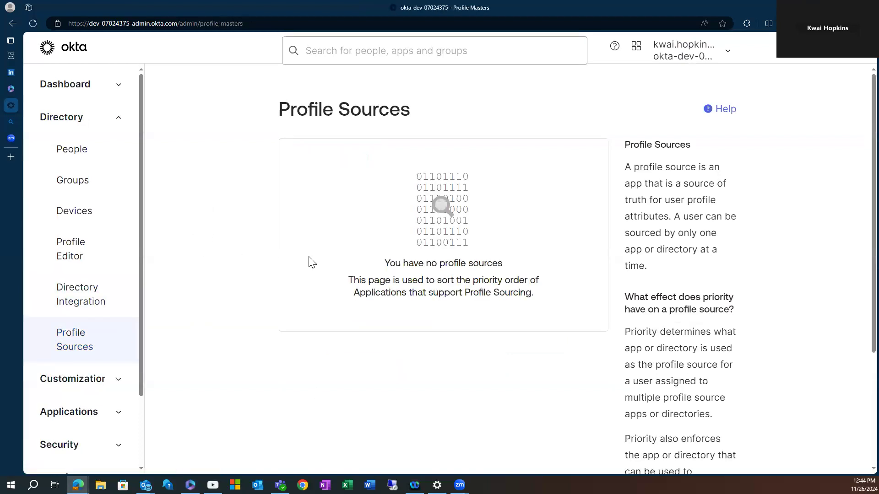
{"action": "scroll", "coordinate": [448, 240], "scroll_direction": "down", "scroll_amount": 3}
{"action": "scroll", "coordinate": [492, 287], "scroll_direction": "up", "scroll_amount": 3}
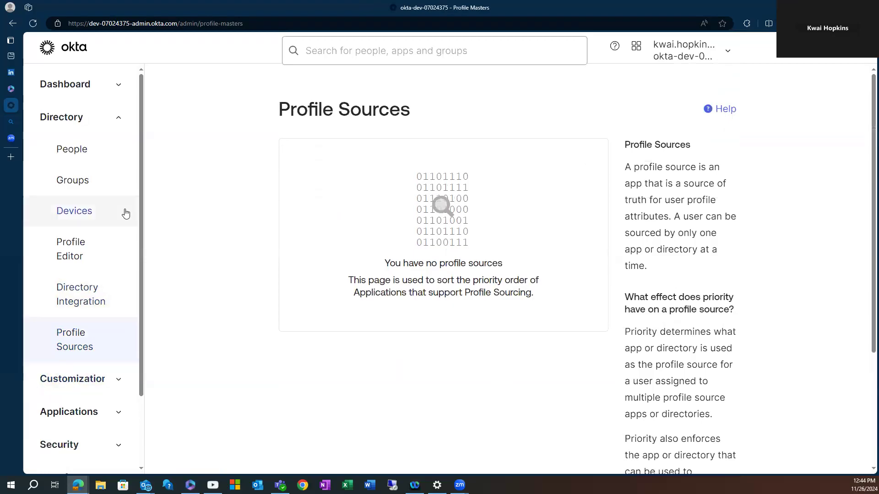
{"action": "left_click", "coordinate": [116, 117]}
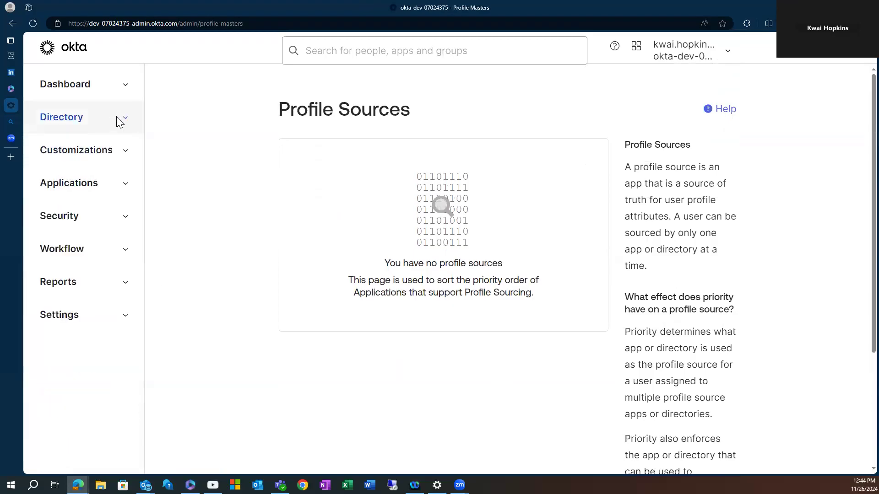
{"action": "left_click", "coordinate": [115, 153]}
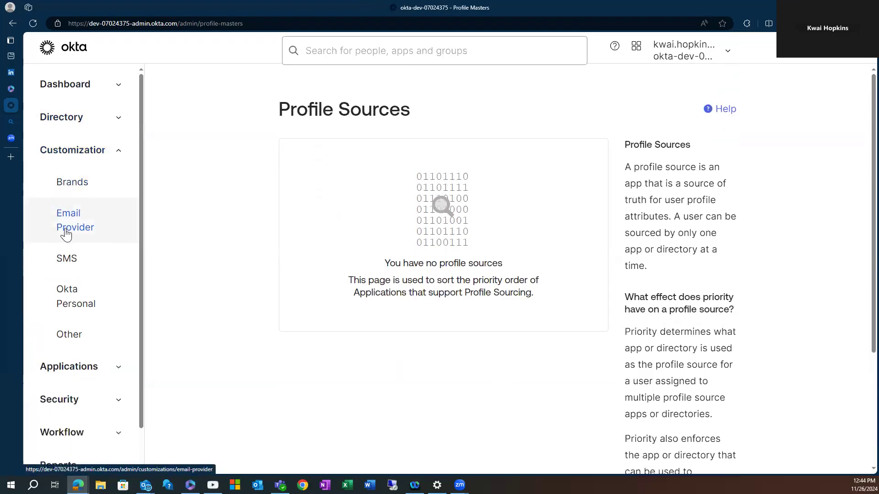
Open the okta-dev-07024375 brand from Customizations > Brands and scroll its settings.
{"action": "left_click", "coordinate": [71, 184]}
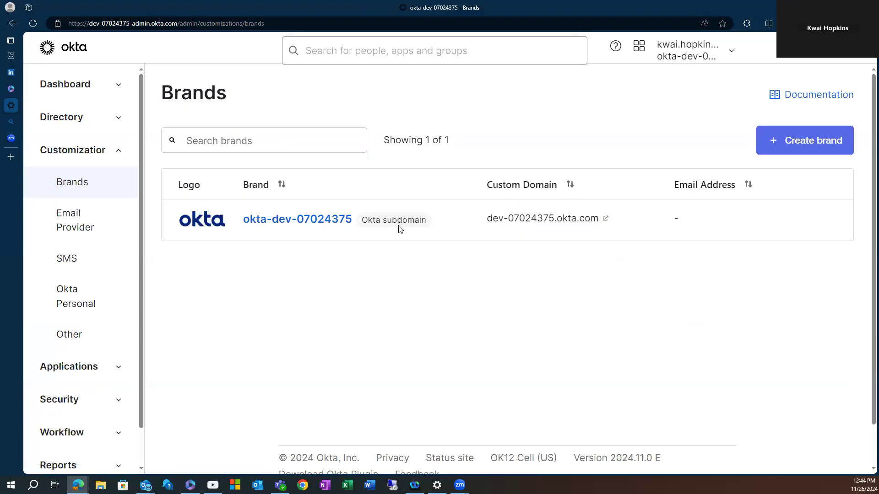
{"action": "left_click", "coordinate": [303, 224]}
{"action": "scroll", "coordinate": [360, 246], "scroll_direction": "down", "scroll_amount": 1}
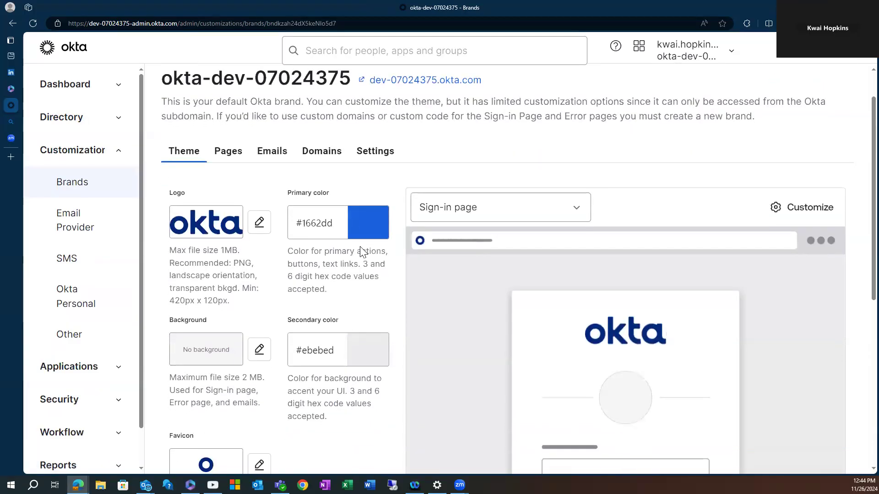
{"action": "scroll", "coordinate": [666, 343], "scroll_direction": "down", "scroll_amount": 4}
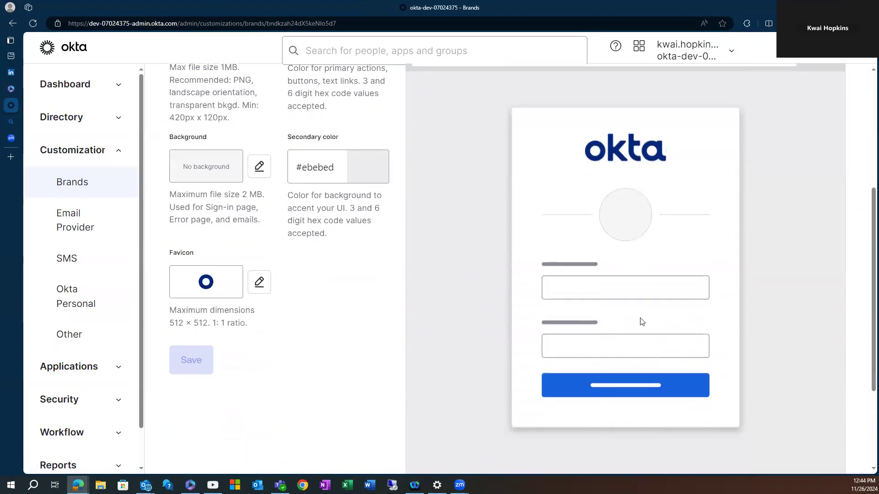
{"action": "scroll", "coordinate": [634, 320], "scroll_direction": "up", "scroll_amount": 4}
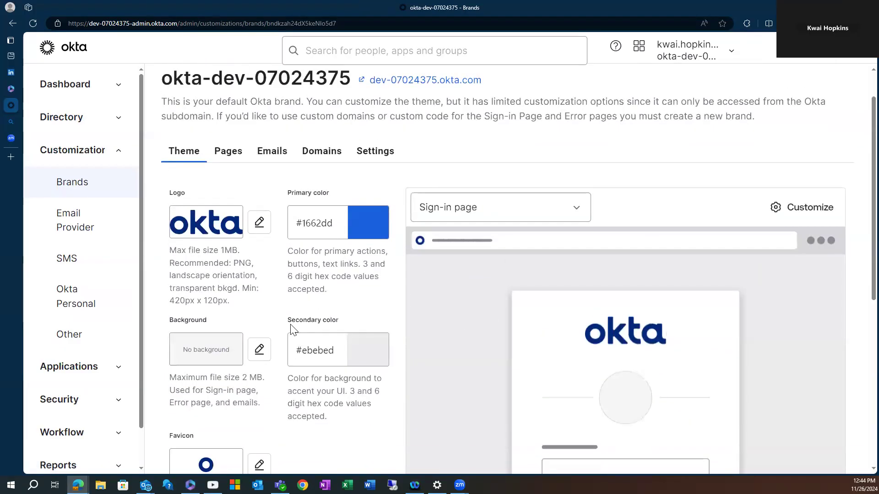
Review the brand's Emails and Domains tabs, ending on its Theme tab (#1662dd, #ebebed).
{"action": "left_click", "coordinate": [259, 156]}
{"action": "scroll", "coordinate": [359, 355], "scroll_direction": "down", "scroll_amount": 3}
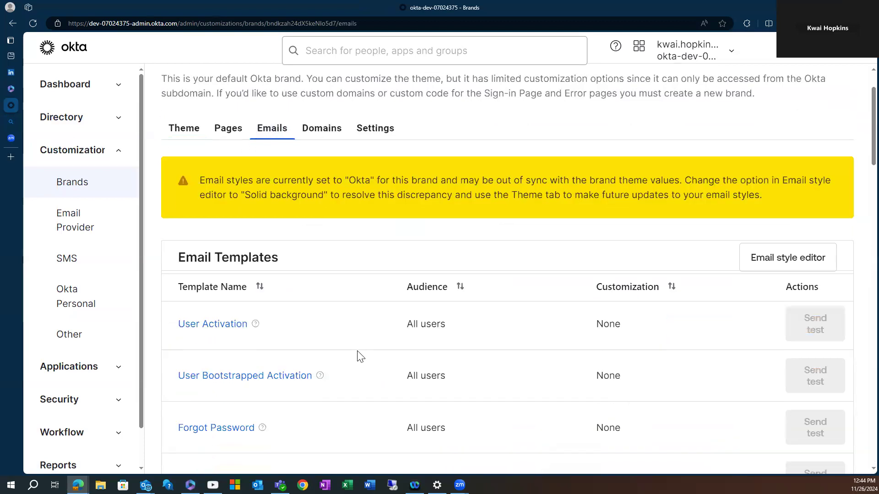
{"action": "scroll", "coordinate": [364, 357], "scroll_direction": "up", "scroll_amount": 3}
{"action": "left_click", "coordinate": [185, 154]}
{"action": "left_click", "coordinate": [322, 153]}
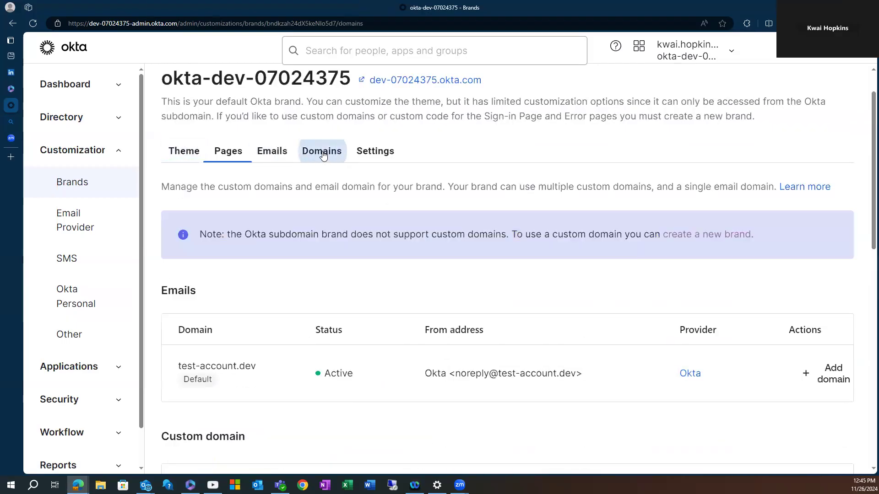
{"action": "left_click", "coordinate": [185, 151]}
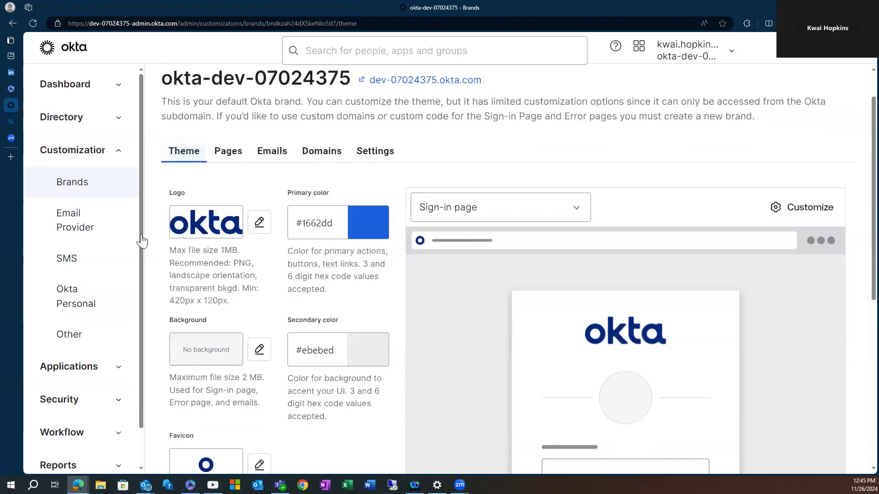
Review the Email Provider, SMS and Okta Personal for Workforce settings.
{"action": "left_click", "coordinate": [79, 219]}
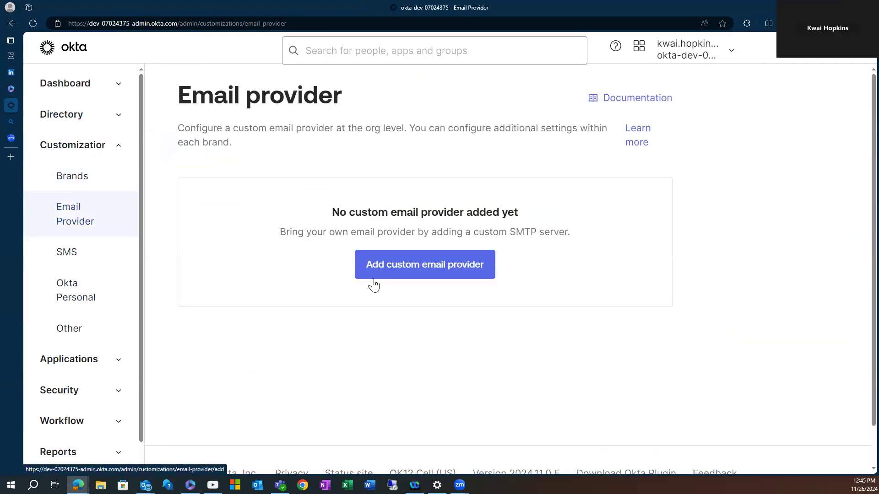
{"action": "left_click", "coordinate": [66, 265]}
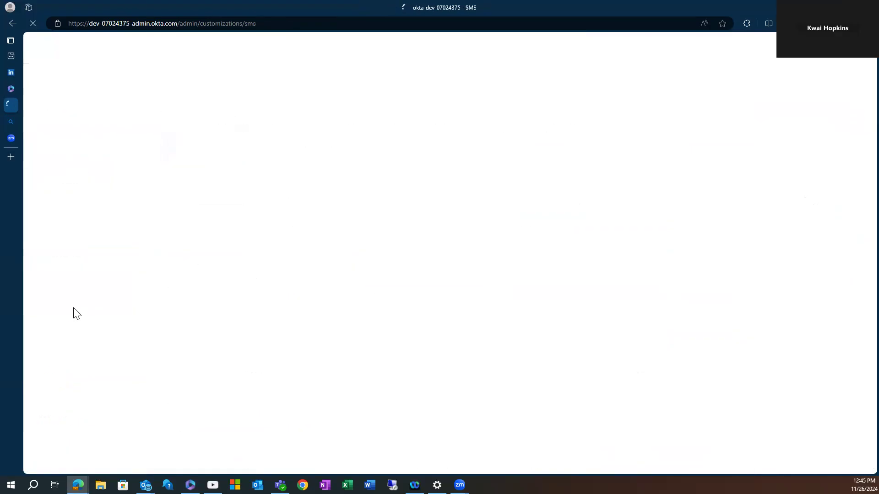
{"action": "left_click", "coordinate": [78, 302]}
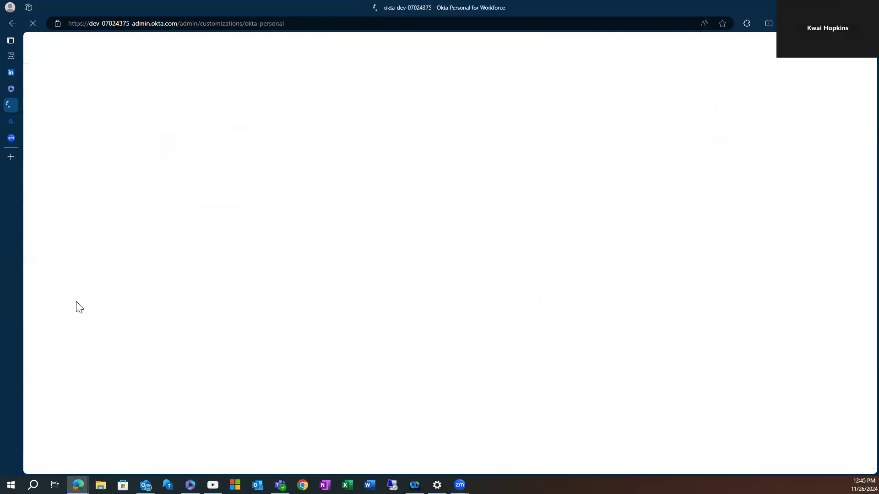
{"action": "scroll", "coordinate": [472, 333], "scroll_direction": "down", "scroll_amount": 4}
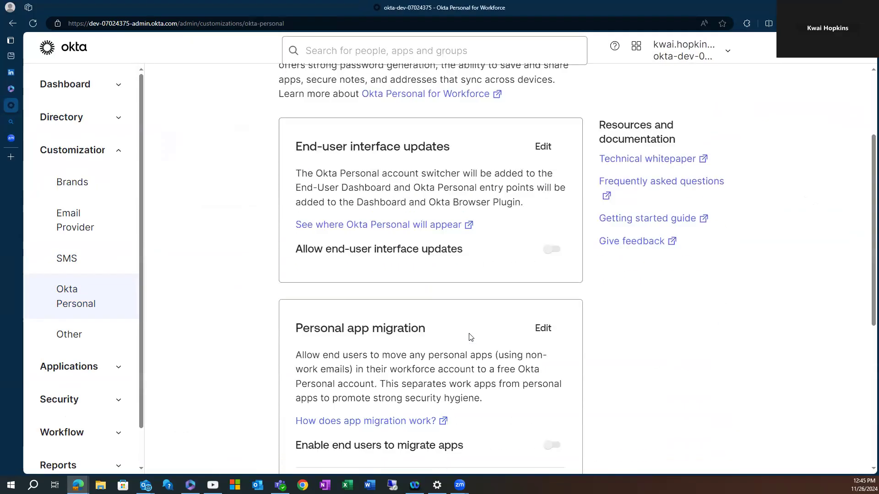
{"action": "scroll", "coordinate": [466, 334], "scroll_direction": "down", "scroll_amount": 5}
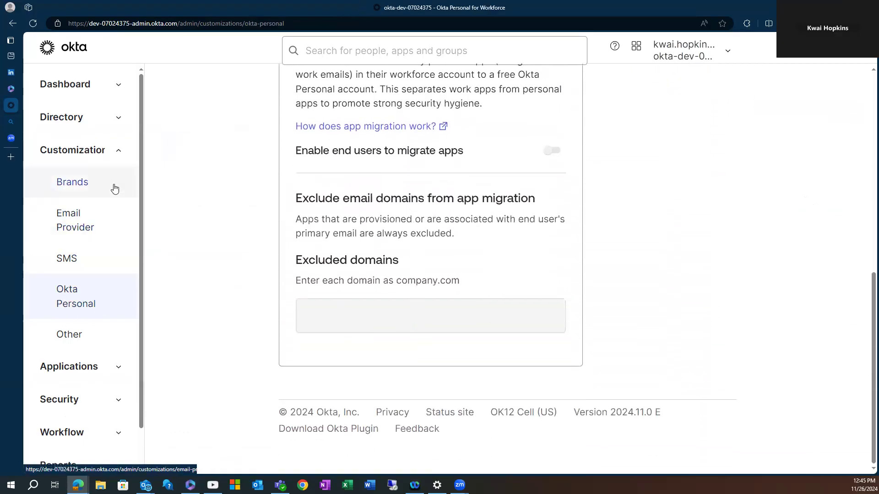
Go to Applications > Applications and open Browse App Catalog, showing 7997 integrations.
{"action": "left_click", "coordinate": [119, 151]}
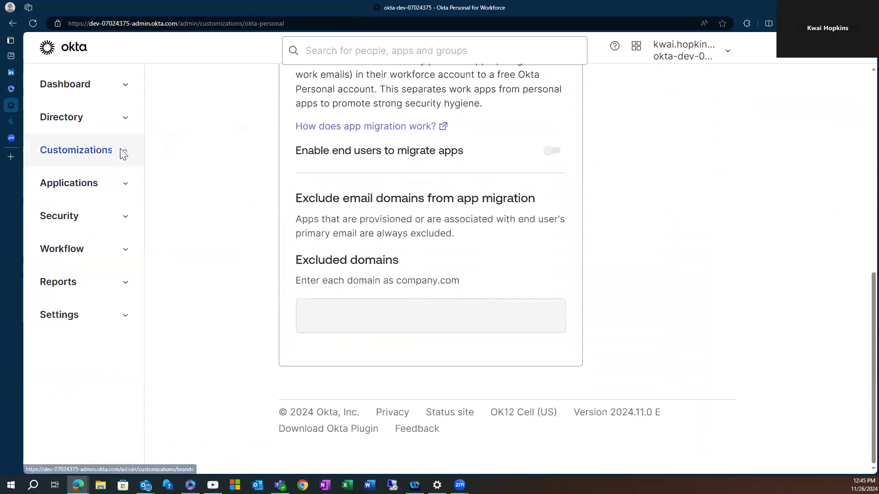
{"action": "left_click", "coordinate": [132, 193]}
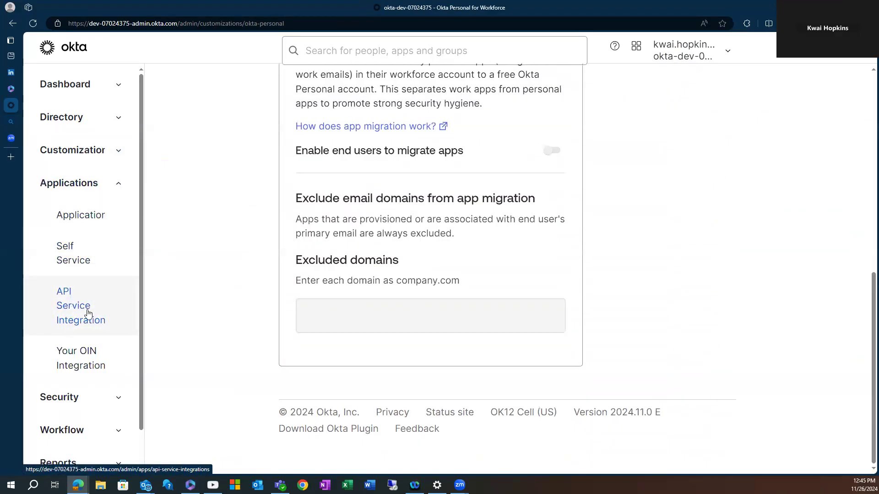
{"action": "left_click", "coordinate": [101, 218]}
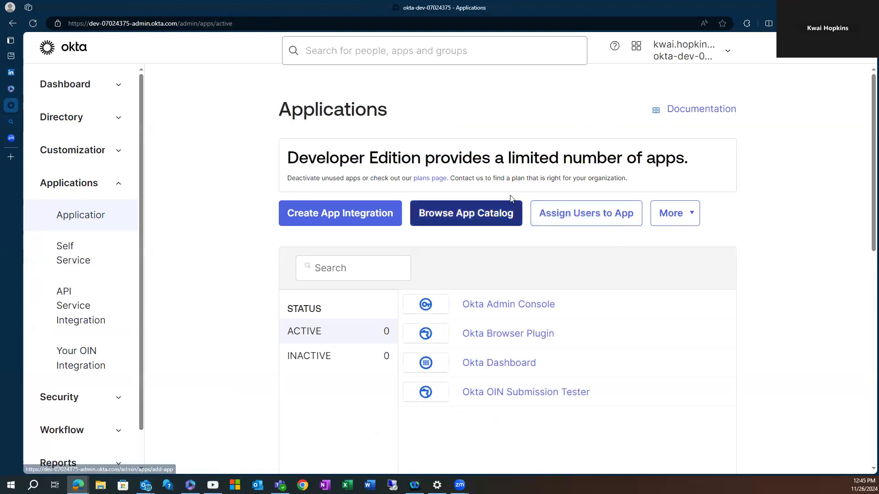
{"action": "left_click", "coordinate": [455, 217]}
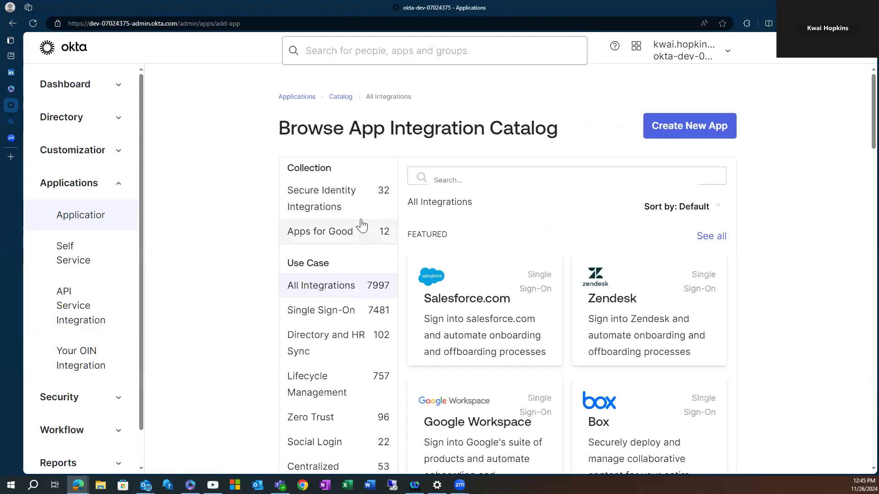
Scroll through the App Integration Catalog's featured and listed integrations.
{"action": "scroll", "coordinate": [379, 285], "scroll_direction": "down", "scroll_amount": 2}
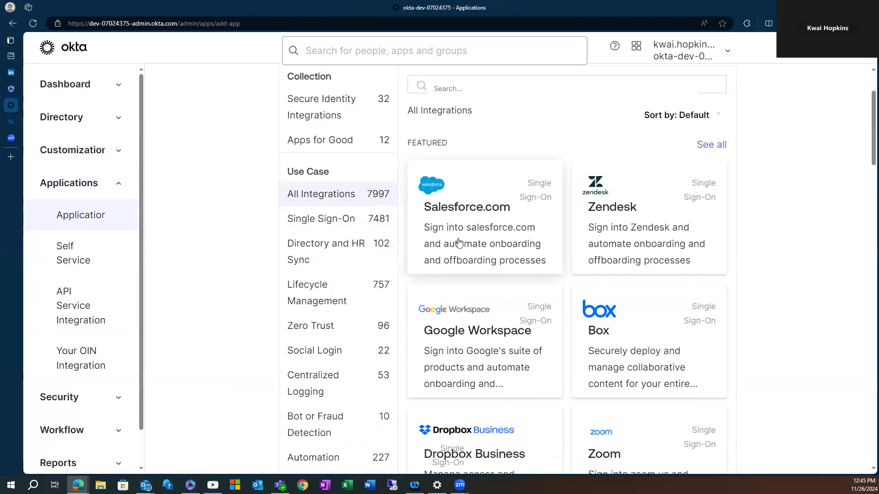
{"action": "scroll", "coordinate": [459, 242], "scroll_direction": "down", "scroll_amount": 6}
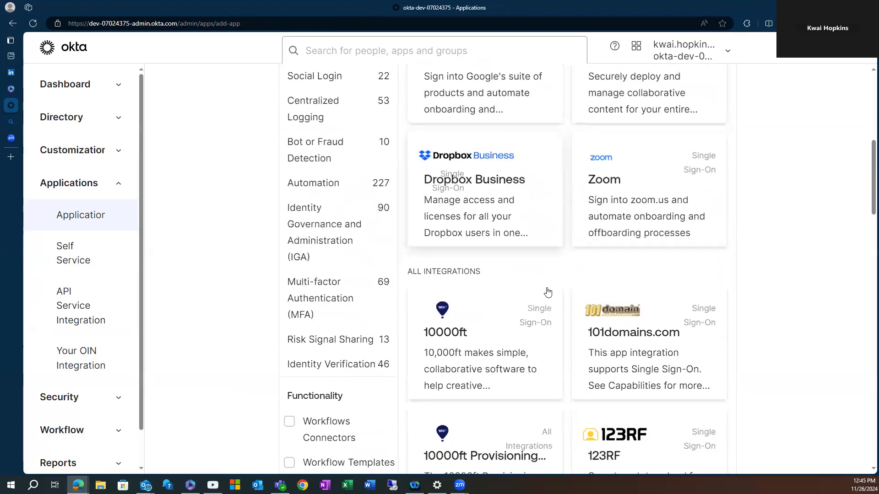
{"action": "scroll", "coordinate": [547, 292], "scroll_direction": "down", "scroll_amount": 5}
{"action": "scroll", "coordinate": [542, 294], "scroll_direction": "down", "scroll_amount": 8}
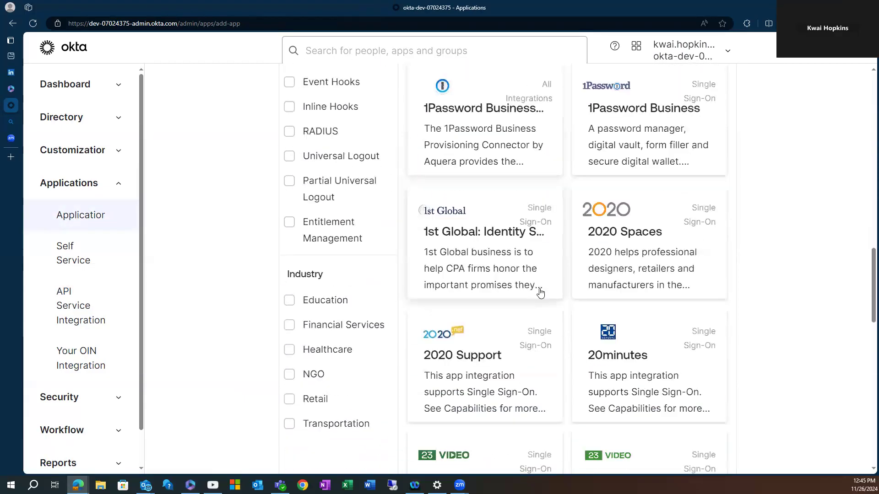
{"action": "scroll", "coordinate": [540, 291], "scroll_direction": "down", "scroll_amount": 3}
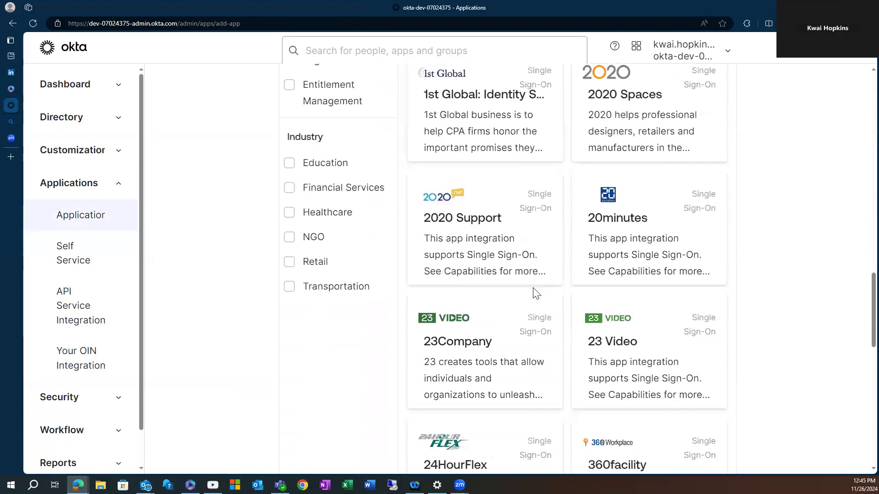
{"action": "scroll", "coordinate": [535, 295], "scroll_direction": "up", "scroll_amount": 7}
{"action": "scroll", "coordinate": [527, 297], "scroll_direction": "up", "scroll_amount": 5}
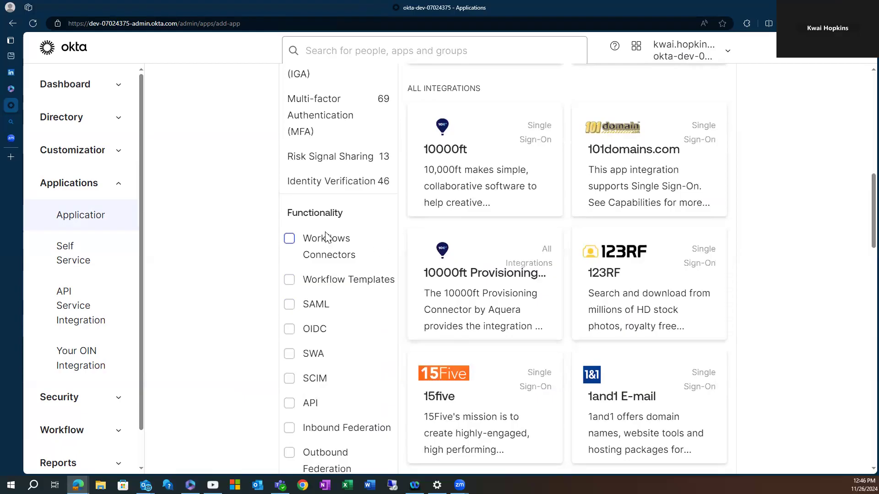
{"action": "scroll", "coordinate": [335, 238], "scroll_direction": "down", "scroll_amount": 2}
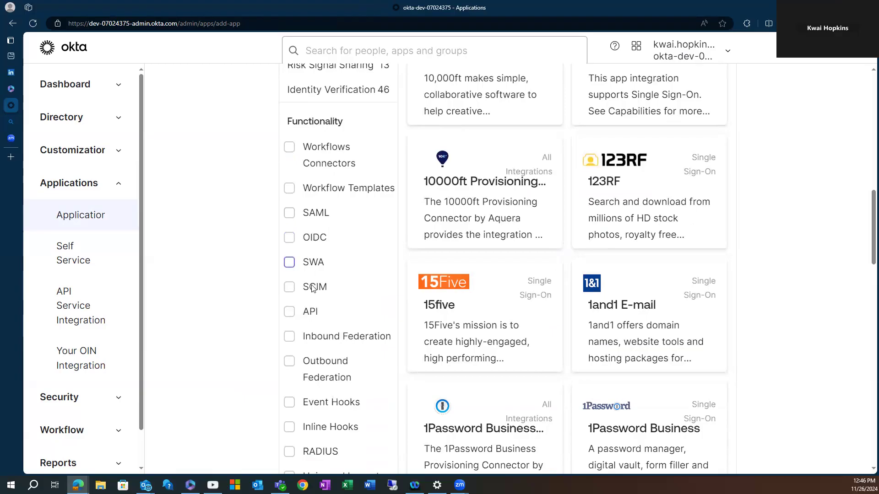
{"action": "scroll", "coordinate": [305, 265], "scroll_direction": "down", "scroll_amount": 1}
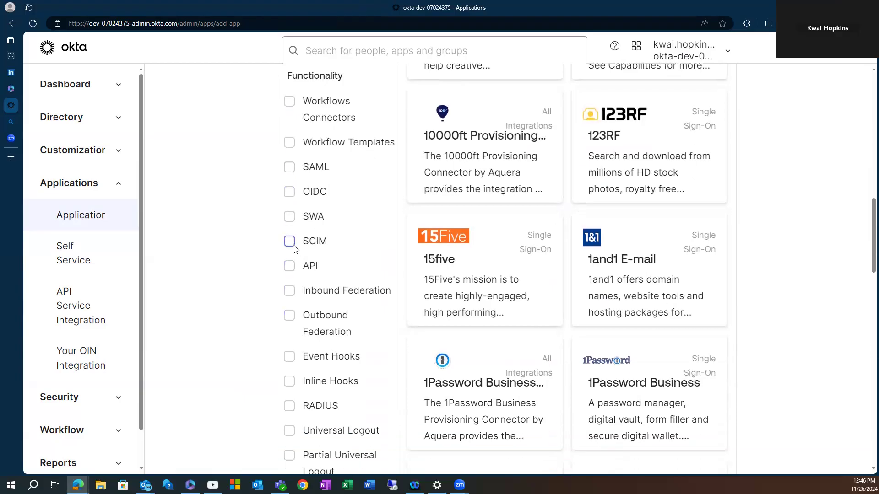
Try the SWA and SAML Functionality filters, then clear both to list all 7997 integrations.
{"action": "left_click", "coordinate": [289, 217]}
{"action": "scroll", "coordinate": [659, 283], "scroll_direction": "up", "scroll_amount": 3}
{"action": "scroll", "coordinate": [641, 282], "scroll_direction": "up", "scroll_amount": 2}
{"action": "scroll", "coordinate": [503, 297], "scroll_direction": "down", "scroll_amount": 5}
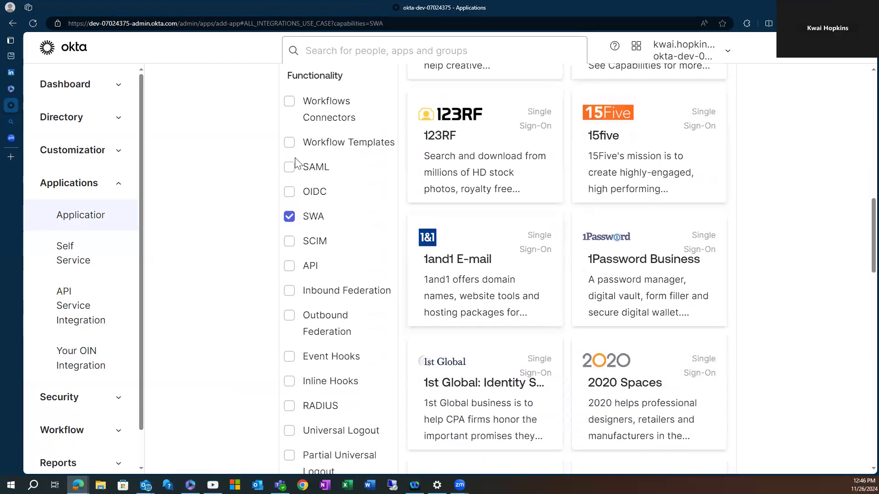
{"action": "left_click", "coordinate": [289, 166]}
{"action": "left_click", "coordinate": [290, 217]}
{"action": "left_click", "coordinate": [289, 167]}
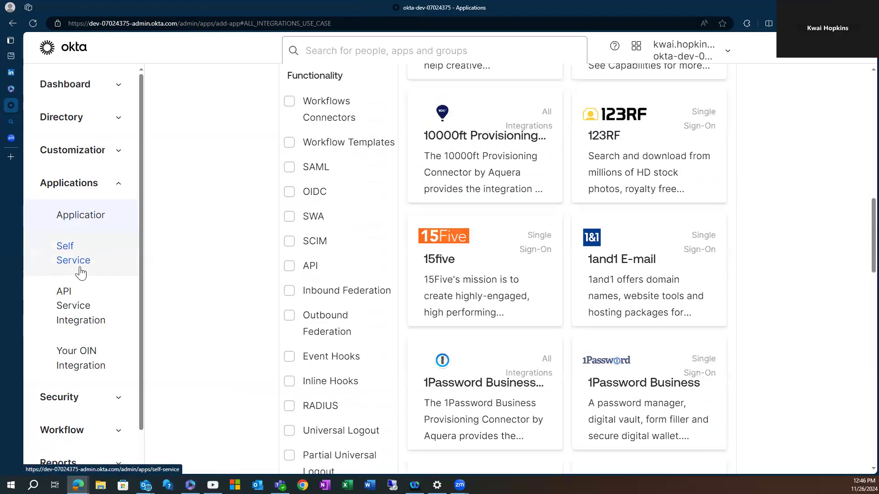
{"action": "scroll", "coordinate": [319, 291], "scroll_direction": "up", "scroll_amount": 15}
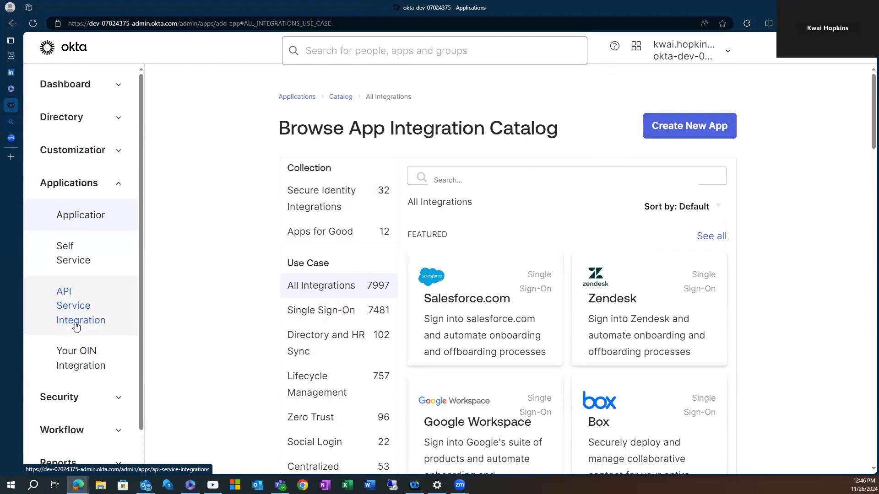
{"action": "scroll", "coordinate": [87, 327], "scroll_direction": "down", "scroll_amount": 1}
{"action": "scroll", "coordinate": [107, 330], "scroll_direction": "up", "scroll_amount": 1}
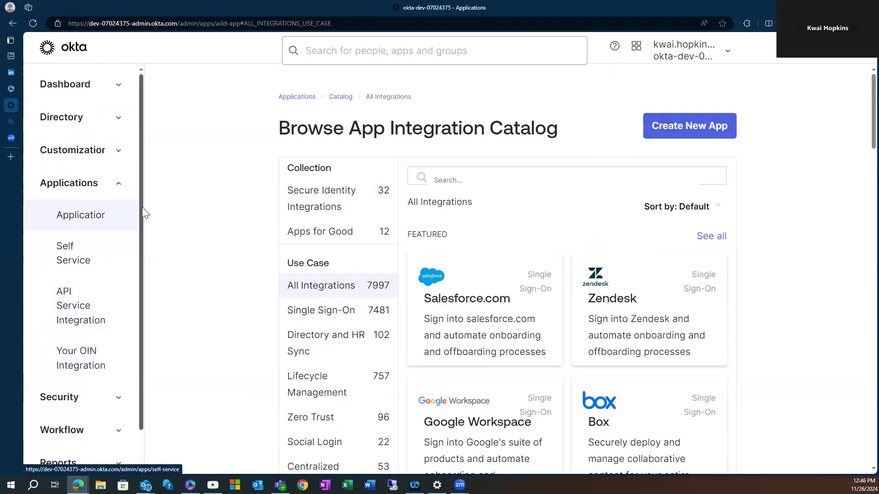
Collapse Applications and expand Security, scrolling through its admin pages.
{"action": "left_click", "coordinate": [119, 181]}
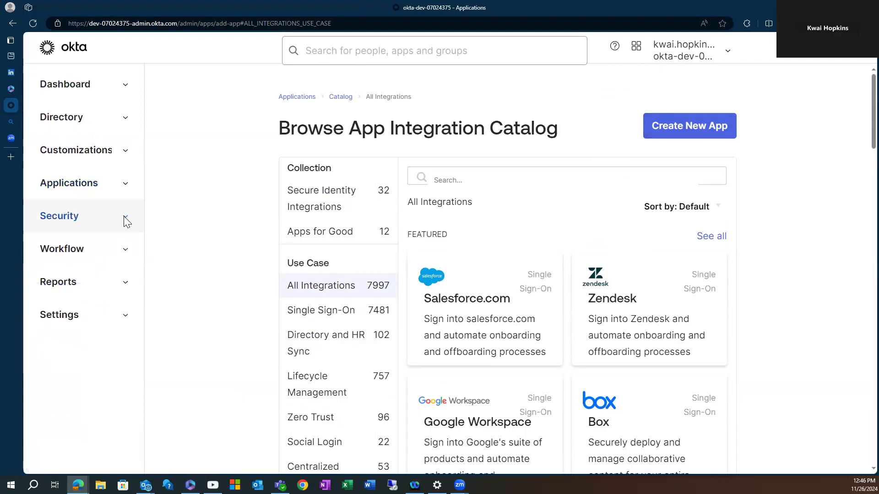
{"action": "left_click", "coordinate": [123, 216]}
{"action": "scroll", "coordinate": [132, 236], "scroll_direction": "up", "scroll_amount": 5}
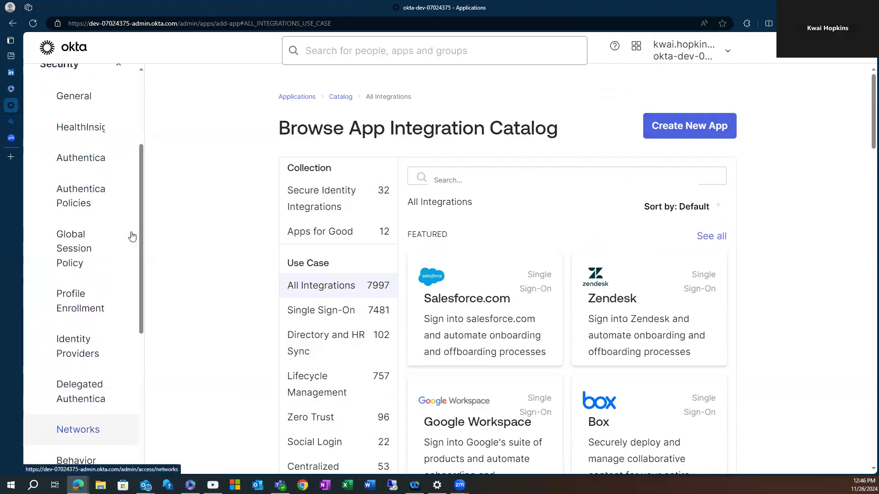
{"action": "scroll", "coordinate": [132, 236], "scroll_direction": "up", "scroll_amount": 4}
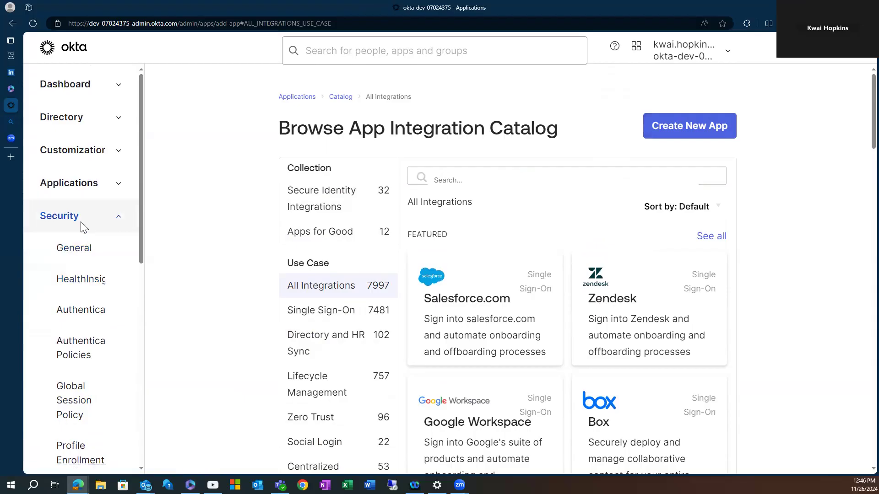
{"action": "scroll", "coordinate": [86, 232], "scroll_direction": "down", "scroll_amount": 1}
{"action": "scroll", "coordinate": [86, 232], "scroll_direction": "down", "scroll_amount": 1}
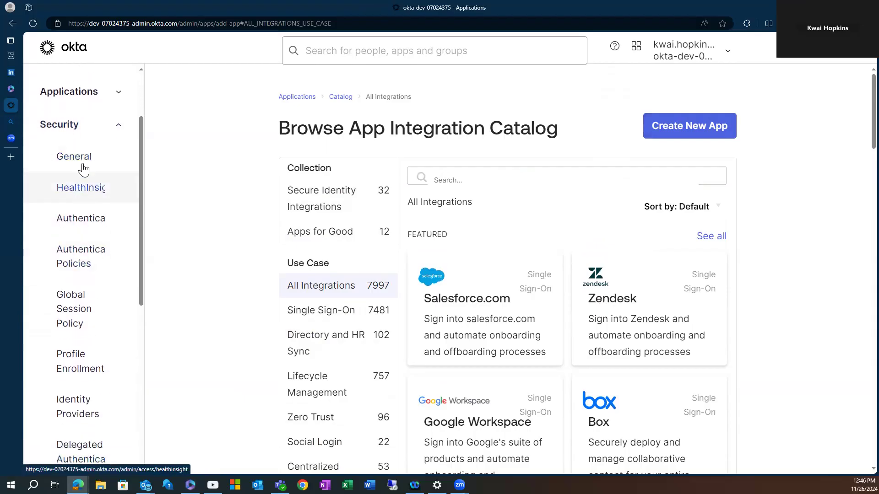
{"action": "scroll", "coordinate": [87, 195], "scroll_direction": "down", "scroll_amount": 1}
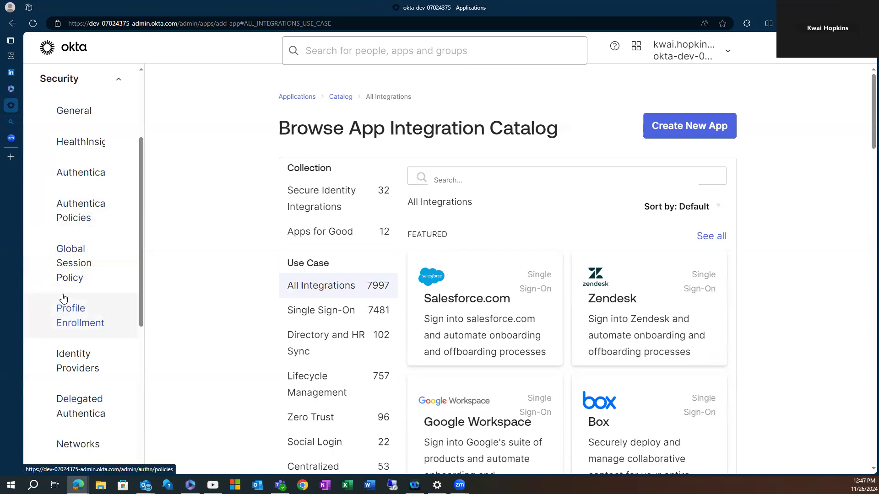
{"action": "scroll", "coordinate": [89, 338], "scroll_direction": "down", "scroll_amount": 1}
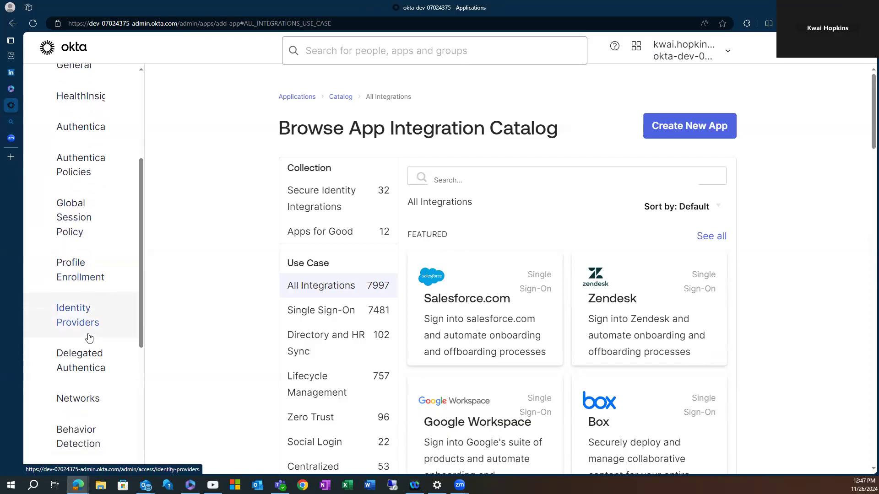
{"action": "scroll", "coordinate": [84, 323], "scroll_direction": "down", "scroll_amount": 1}
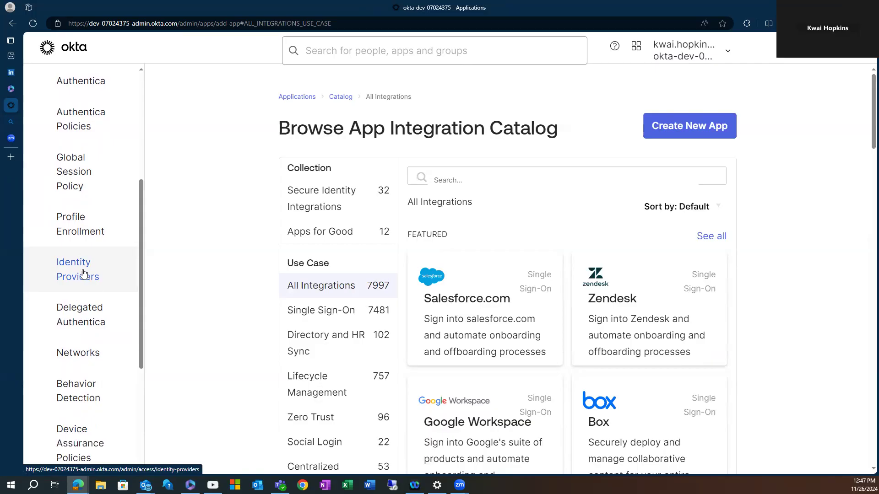
{"action": "scroll", "coordinate": [72, 282], "scroll_direction": "down", "scroll_amount": 1}
{"action": "scroll", "coordinate": [82, 311], "scroll_direction": "down", "scroll_amount": 1}
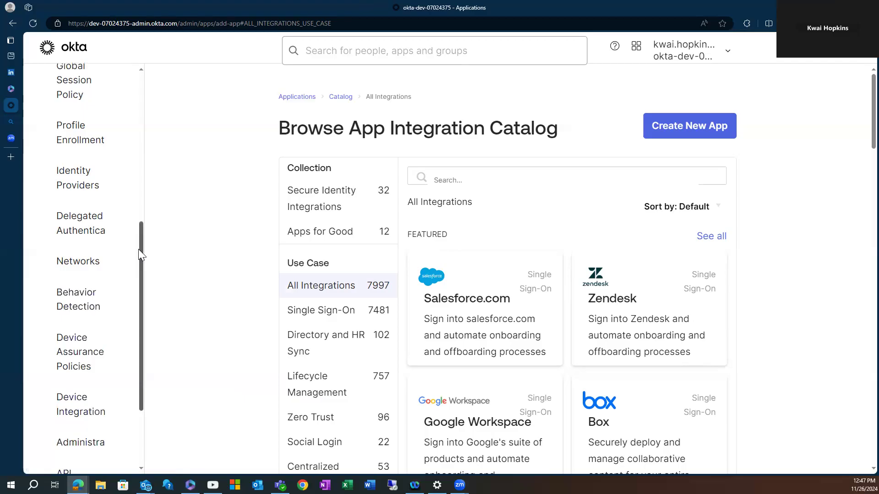
{"action": "scroll", "coordinate": [78, 296], "scroll_direction": "down", "scroll_amount": 2}
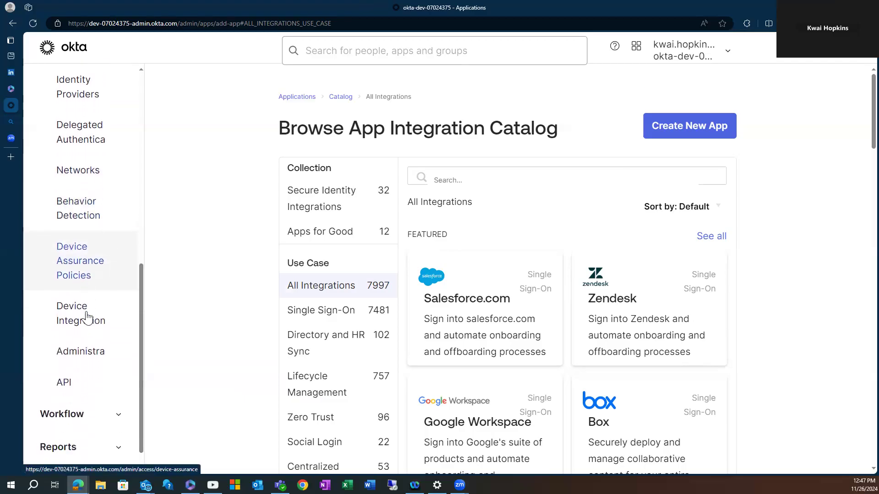
{"action": "scroll", "coordinate": [79, 311], "scroll_direction": "down", "scroll_amount": 1}
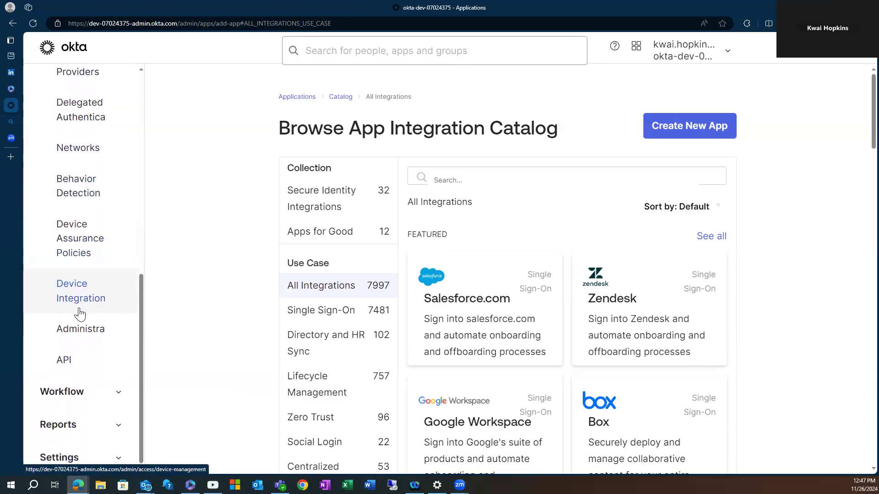
Expand the Workflow and Reports groups to show their subpages.
{"action": "left_click", "coordinate": [96, 381]}
{"action": "scroll", "coordinate": [100, 330], "scroll_direction": "down", "scroll_amount": 2}
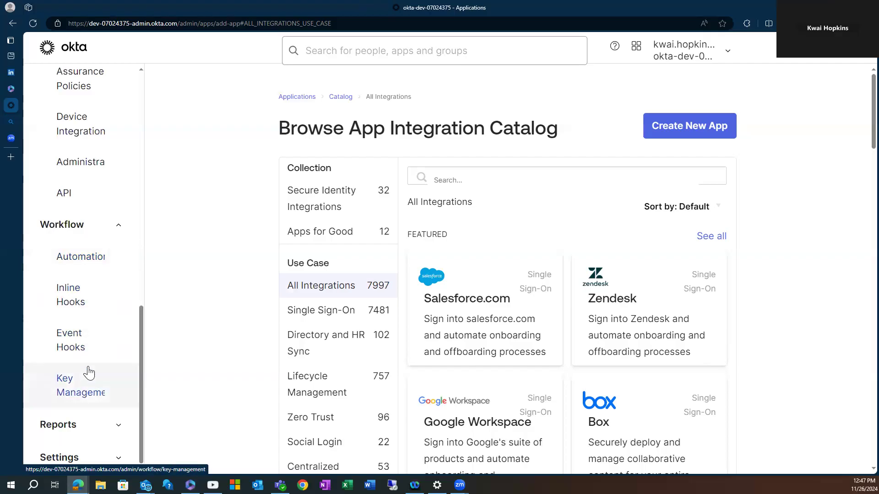
{"action": "scroll", "coordinate": [87, 369], "scroll_direction": "up", "scroll_amount": 2}
{"action": "scroll", "coordinate": [87, 373], "scroll_direction": "down", "scroll_amount": 2}
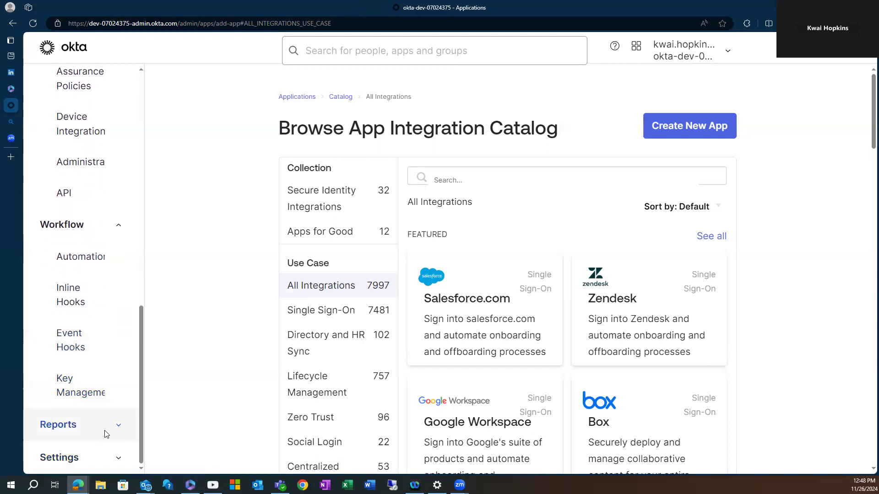
{"action": "left_click", "coordinate": [89, 424]}
{"action": "scroll", "coordinate": [92, 377], "scroll_direction": "down", "scroll_amount": 4}
{"action": "scroll", "coordinate": [68, 266], "scroll_direction": "down", "scroll_amount": 1}
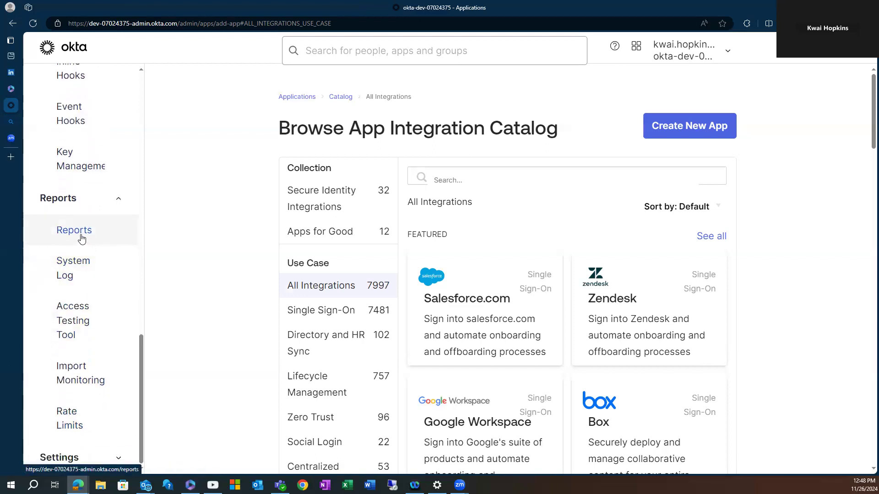
Open the Reports overview page and scroll through the available reports.
{"action": "left_click", "coordinate": [81, 237]}
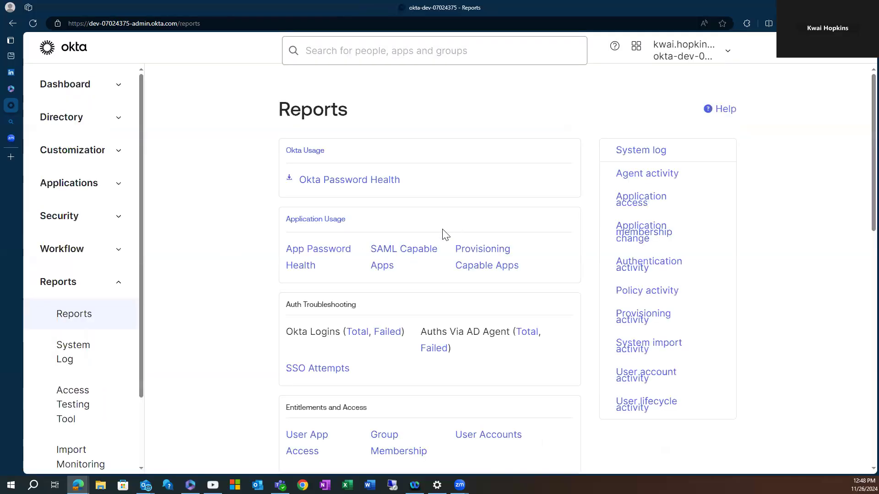
{"action": "scroll", "coordinate": [410, 284], "scroll_direction": "down", "scroll_amount": 3}
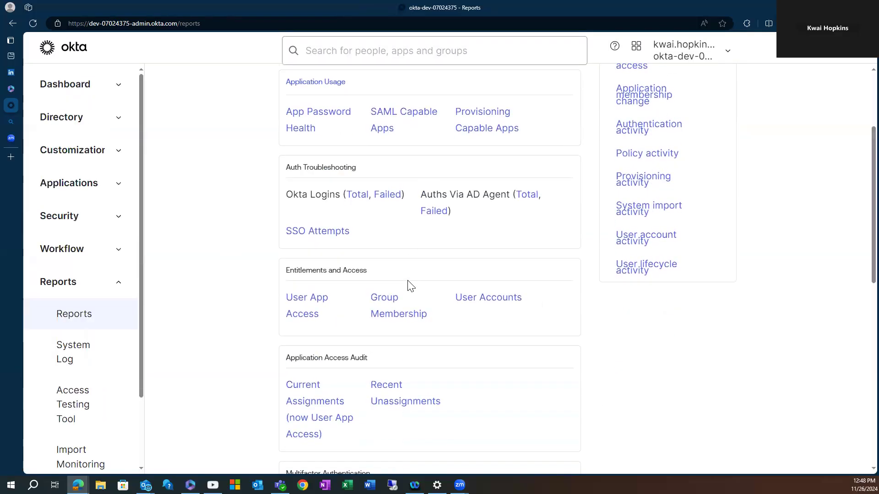
{"action": "scroll", "coordinate": [410, 285], "scroll_direction": "down", "scroll_amount": 2}
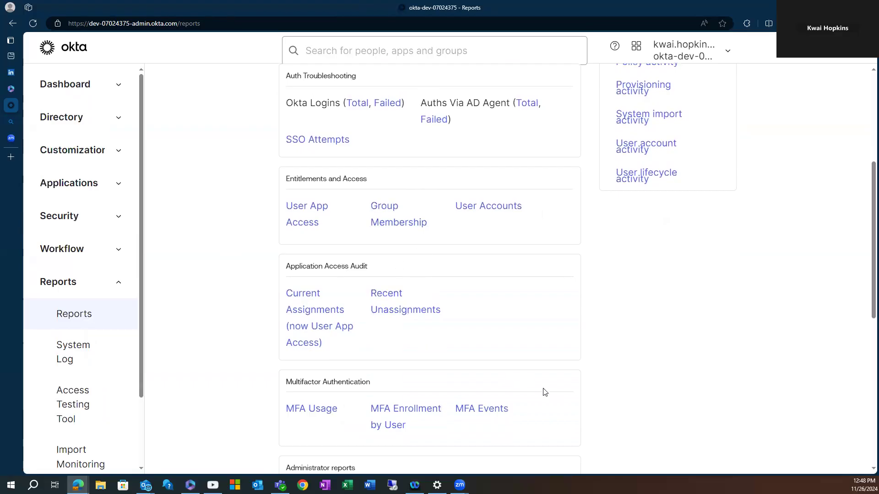
{"action": "scroll", "coordinate": [499, 328], "scroll_direction": "down", "scroll_amount": 2}
{"action": "scroll", "coordinate": [506, 334], "scroll_direction": "up", "scroll_amount": 7}
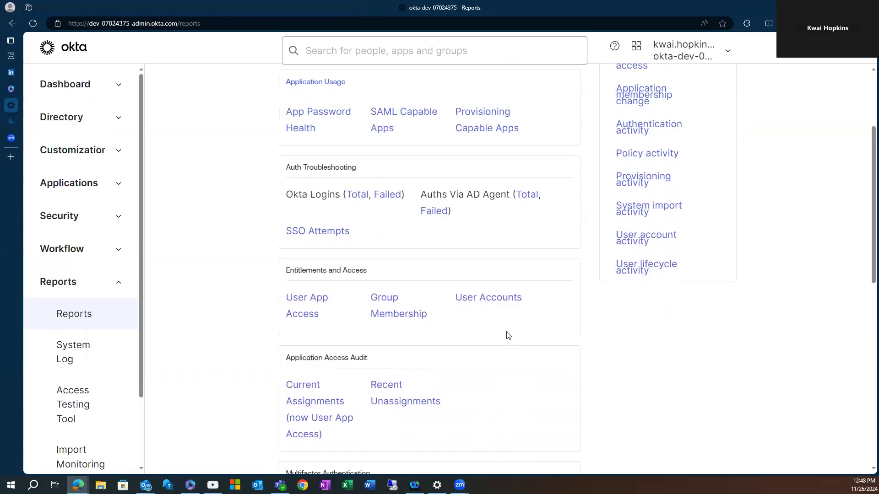
Open the System Log and scroll through its recent sign-on and token events.
{"action": "left_click", "coordinate": [51, 349]}
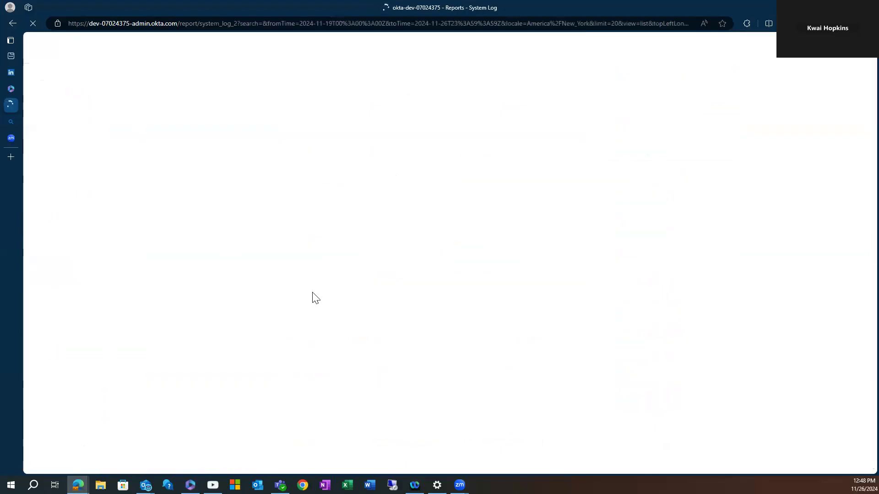
{"action": "scroll", "coordinate": [457, 359], "scroll_direction": "down", "scroll_amount": 9}
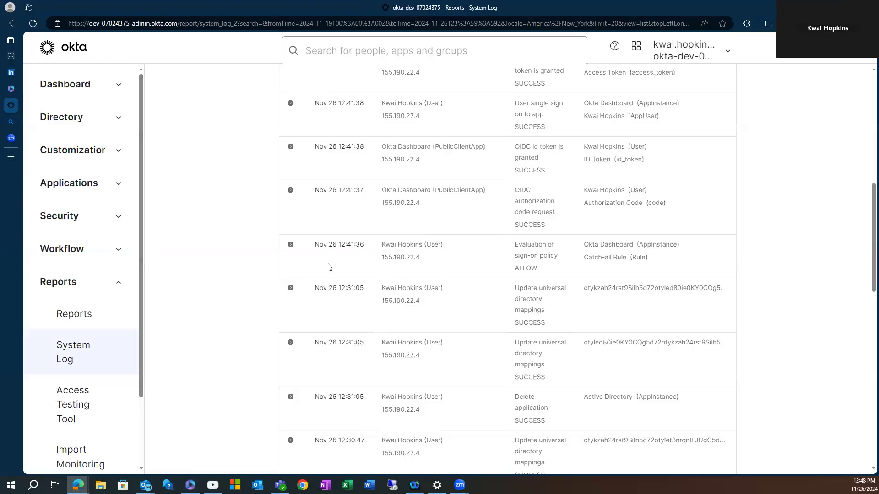
{"action": "scroll", "coordinate": [516, 267], "scroll_direction": "down", "scroll_amount": 2}
{"action": "scroll", "coordinate": [516, 268], "scroll_direction": "up", "scroll_amount": 5}
{"action": "scroll", "coordinate": [524, 268], "scroll_direction": "down", "scroll_amount": 2}
{"action": "scroll", "coordinate": [525, 266], "scroll_direction": "down", "scroll_amount": 8}
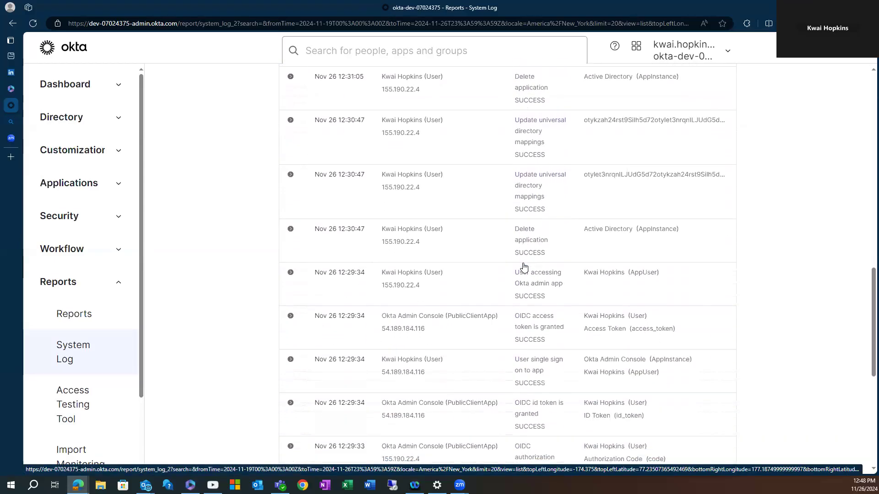
{"action": "scroll", "coordinate": [445, 334], "scroll_direction": "down", "scroll_amount": 6}
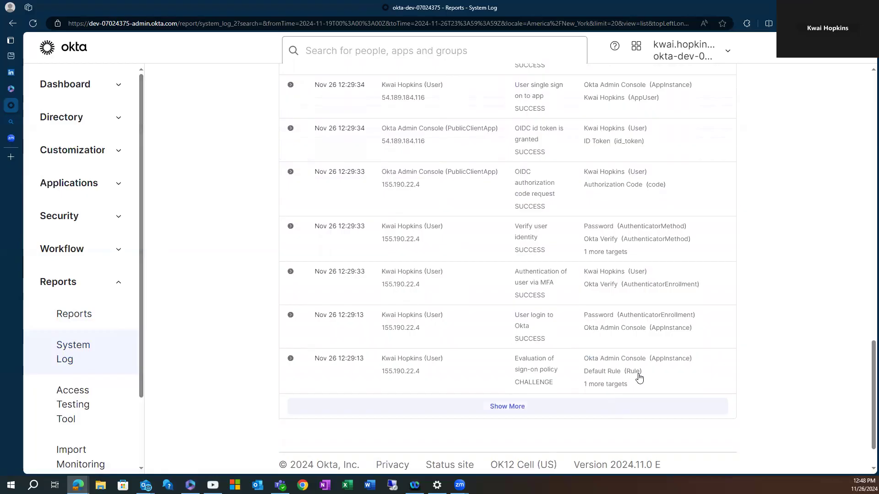
{"action": "scroll", "coordinate": [540, 380], "scroll_direction": "up", "scroll_amount": 15}
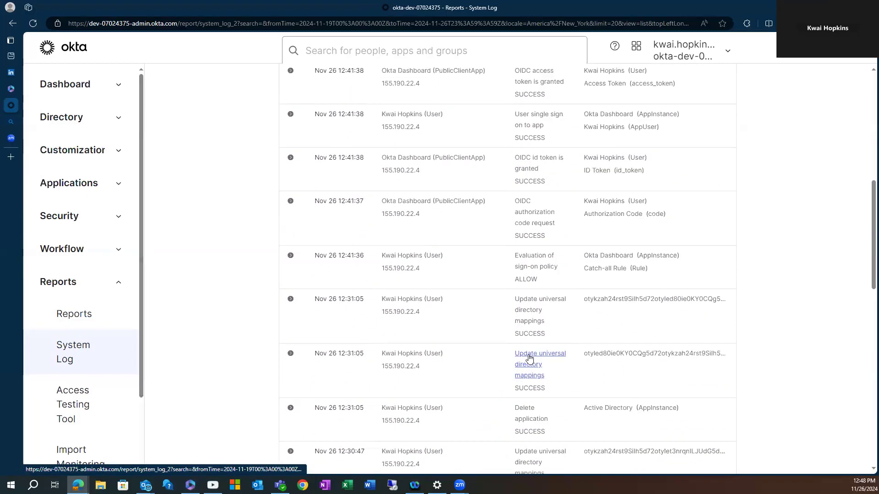
{"action": "scroll", "coordinate": [136, 339], "scroll_direction": "down", "scroll_amount": 2}
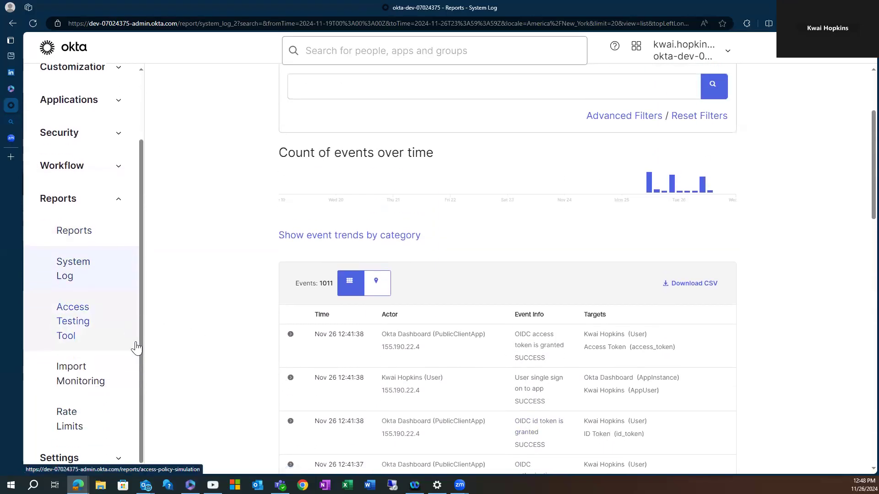
Expand Settings, then collapse the Reports and Settings groups.
{"action": "left_click", "coordinate": [118, 456]}
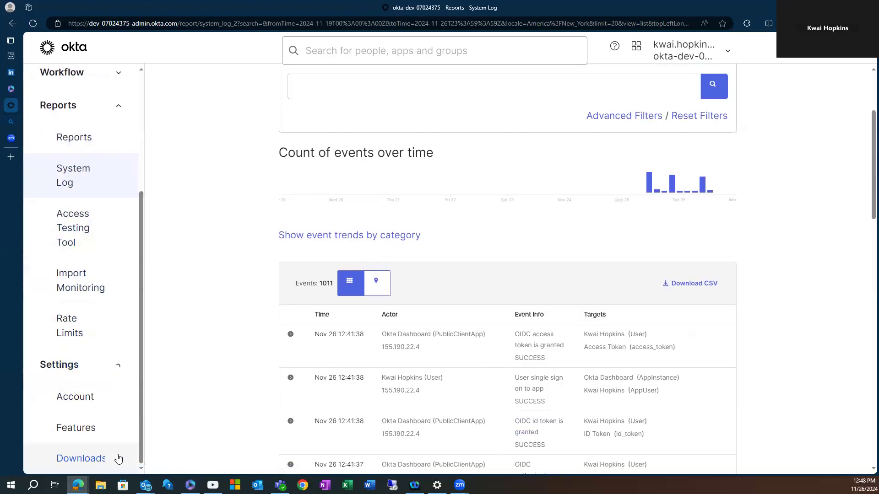
{"action": "scroll", "coordinate": [108, 407], "scroll_direction": "up", "scroll_amount": 3}
{"action": "scroll", "coordinate": [108, 408], "scroll_direction": "down", "scroll_amount": 3}
{"action": "scroll", "coordinate": [123, 406], "scroll_direction": "up", "scroll_amount": 4}
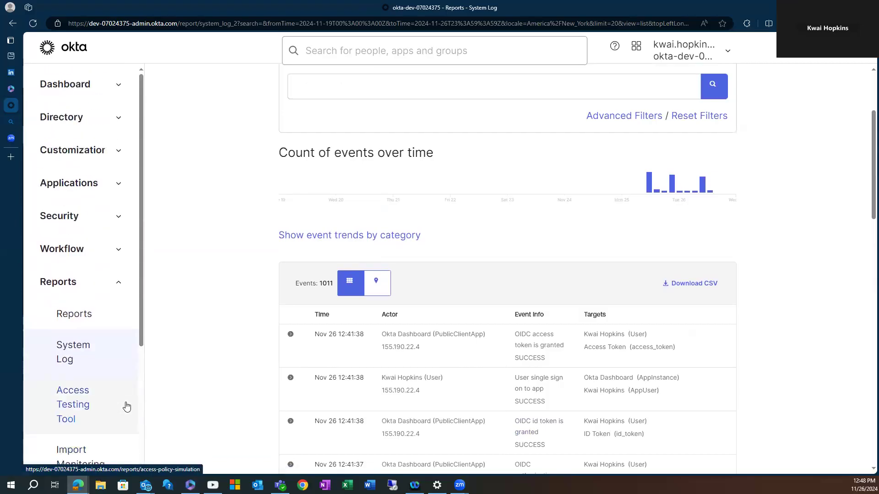
{"action": "left_click", "coordinate": [117, 282]}
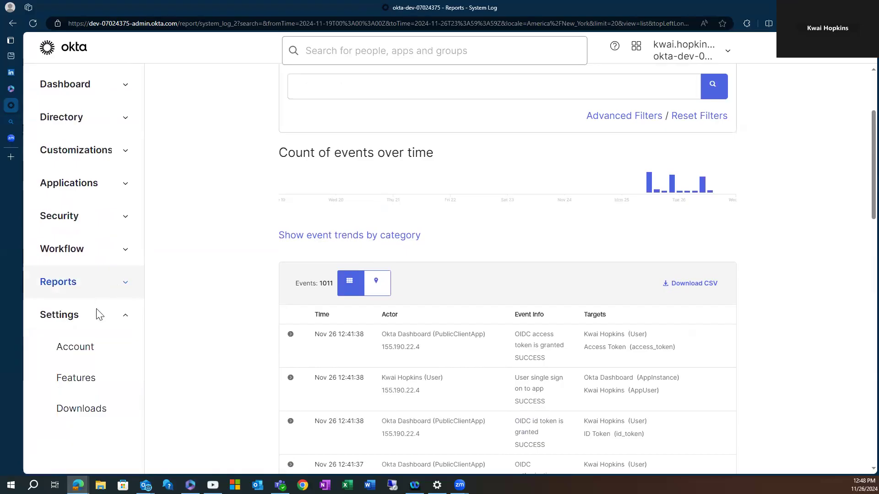
{"action": "left_click", "coordinate": [127, 315]}
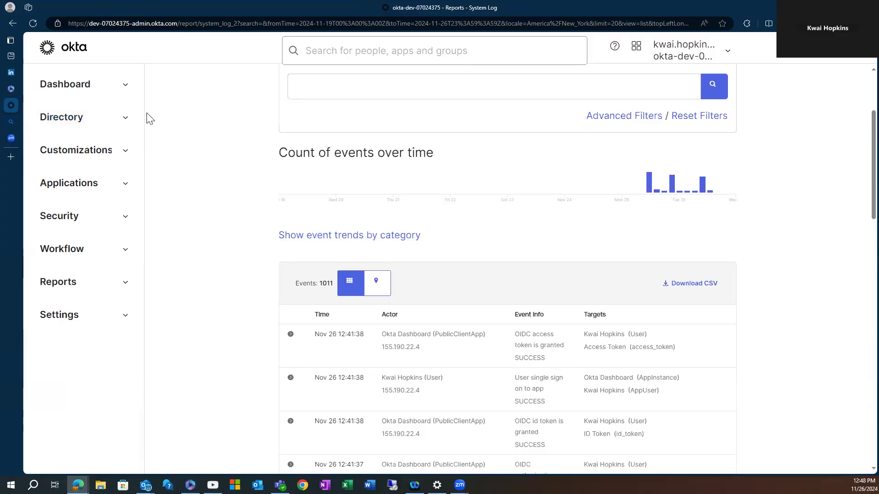
Go to Directory > People, open the More actions list, then dismiss it.
{"action": "left_click", "coordinate": [124, 120]}
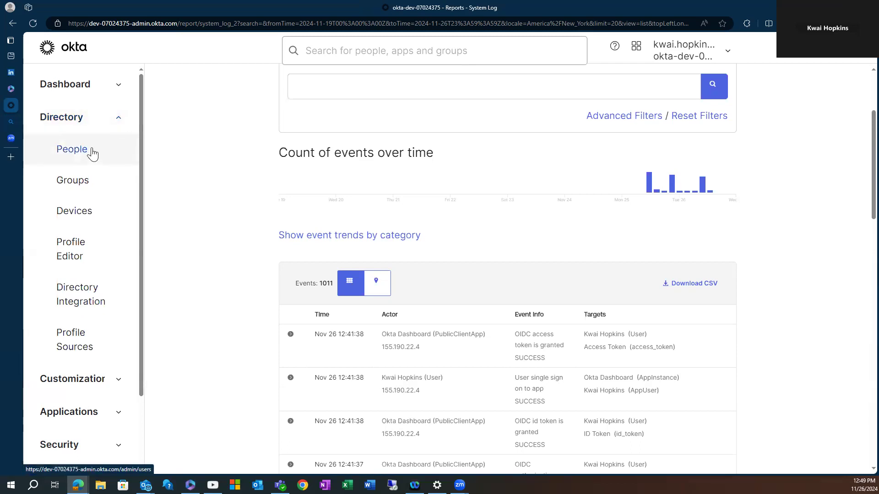
{"action": "left_click", "coordinate": [72, 150]}
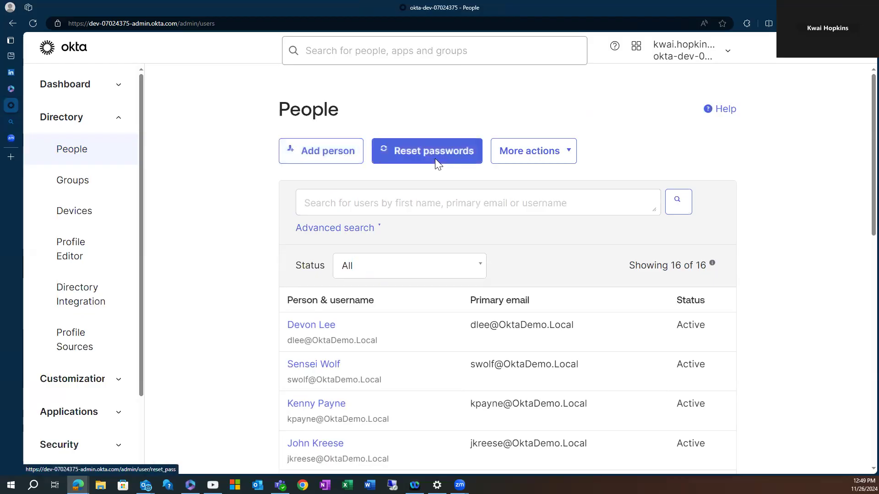
{"action": "left_click", "coordinate": [558, 159]}
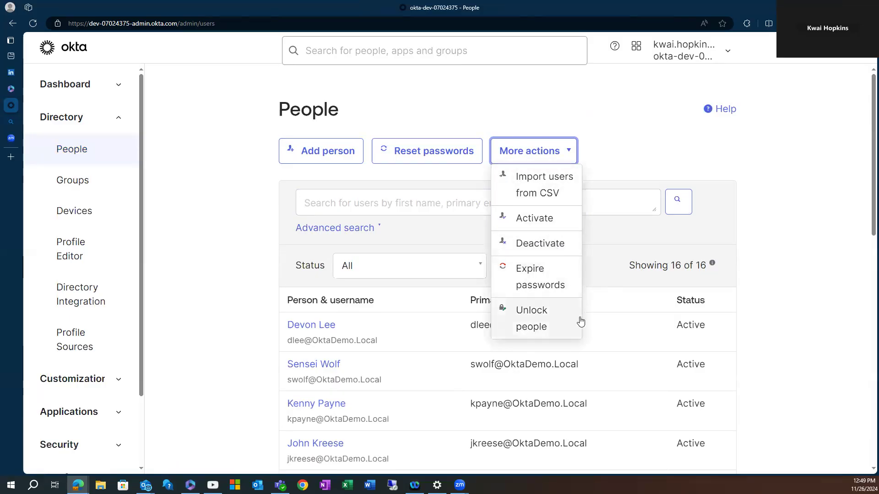
{"action": "left_click", "coordinate": [411, 74]}
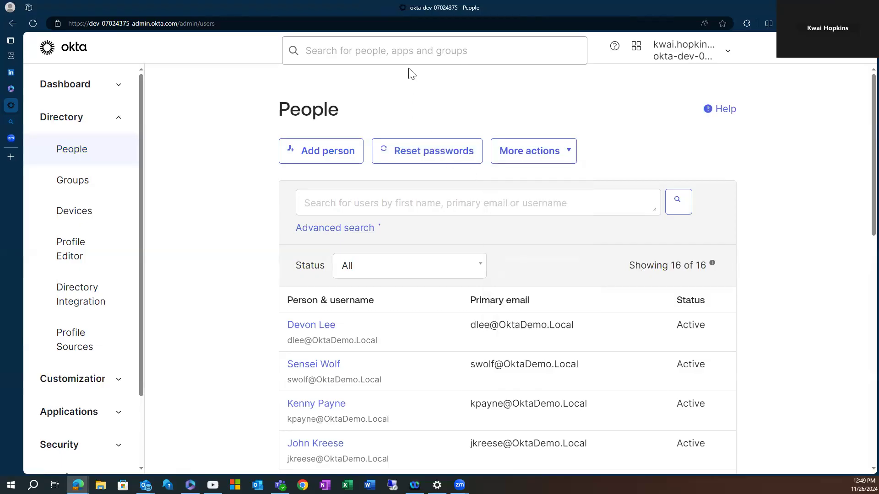
Start adding a new person with User as the user type.
{"action": "left_click", "coordinate": [332, 155]}
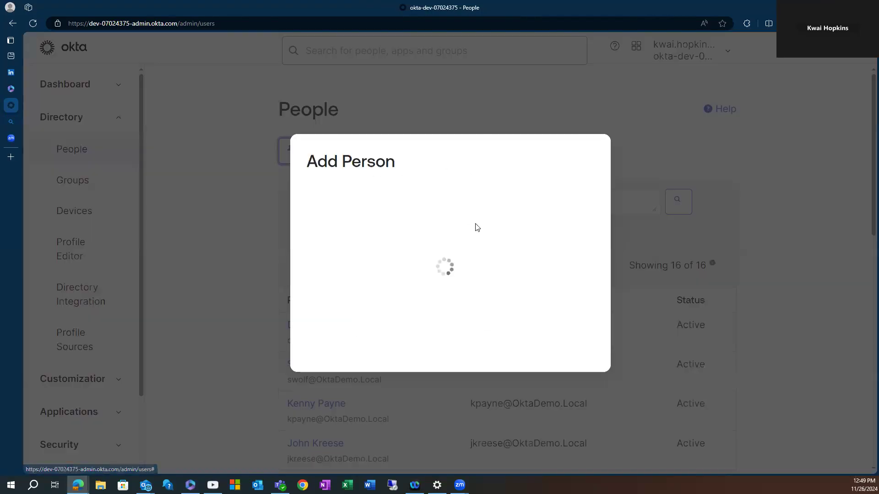
{"action": "left_click", "coordinate": [500, 108]}
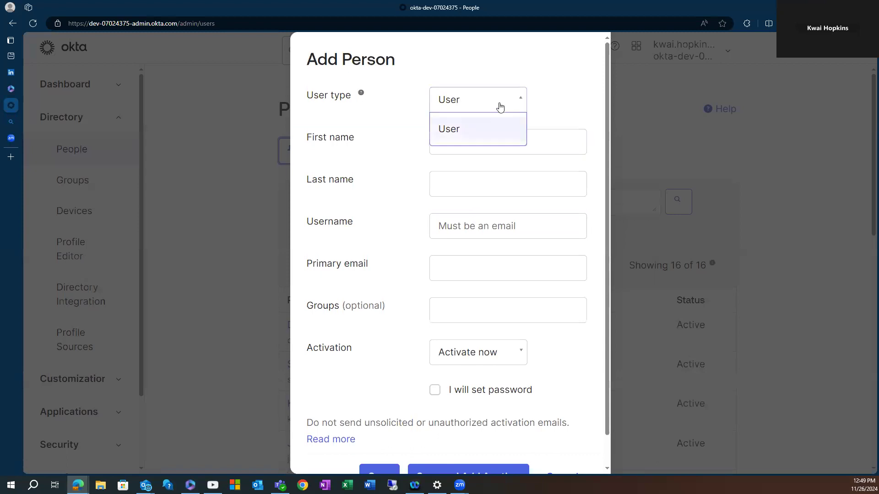
{"action": "left_click", "coordinate": [470, 132]}
Enter the user's first name, last name and email username, dismissing the password-manager popup.
{"action": "left_click", "coordinate": [484, 136]}
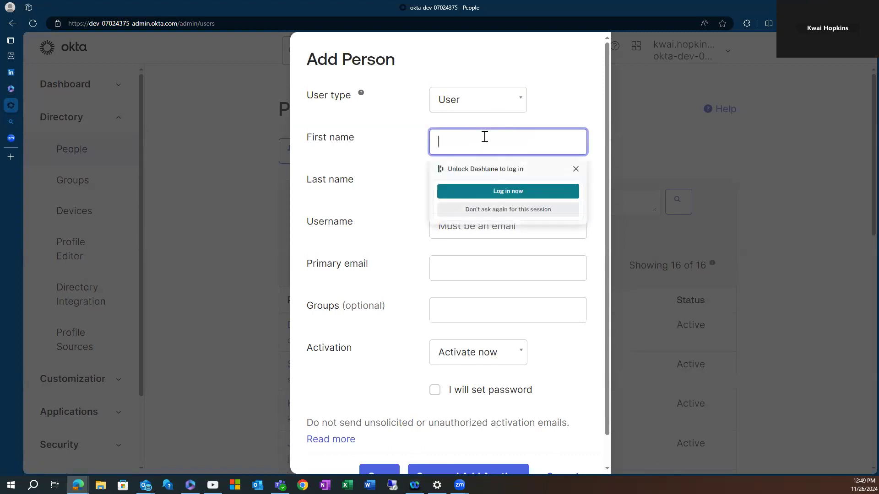
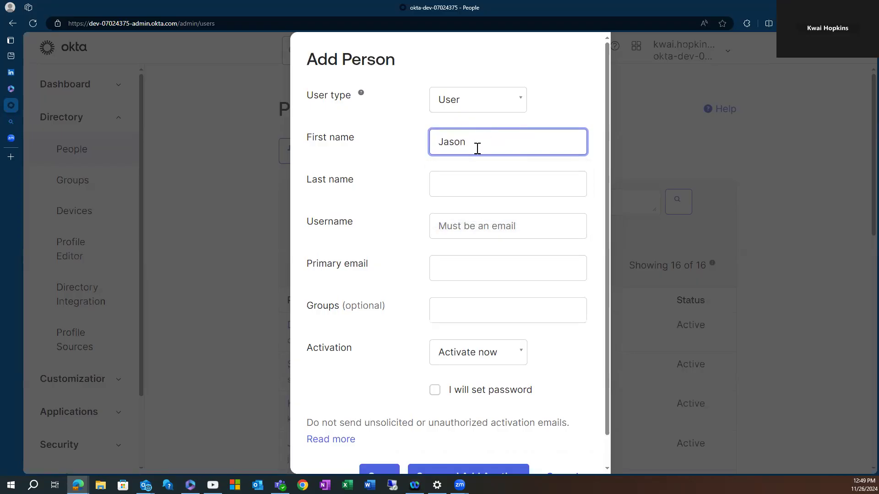
{"action": "left_click", "coordinate": [462, 186]}
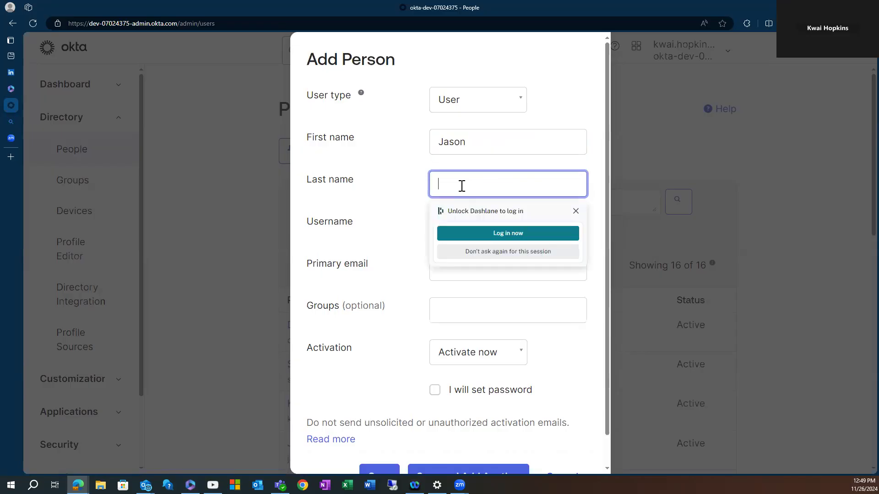
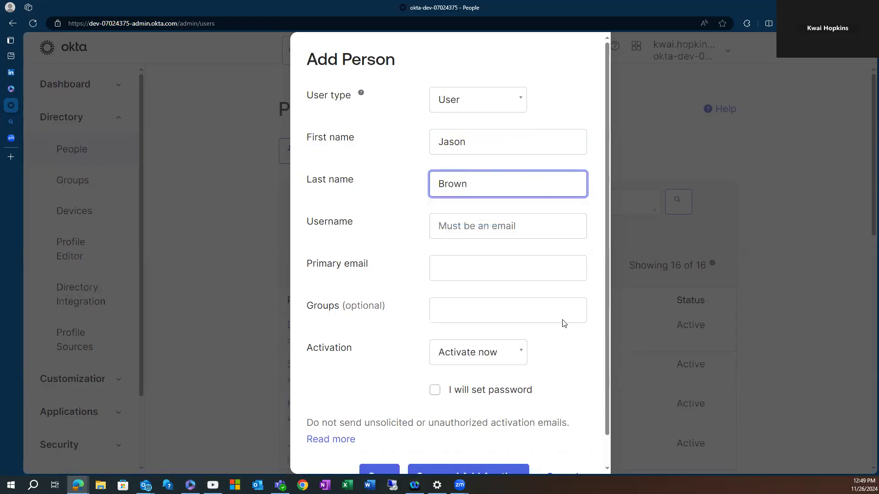
{"action": "left_click", "coordinate": [463, 221]}
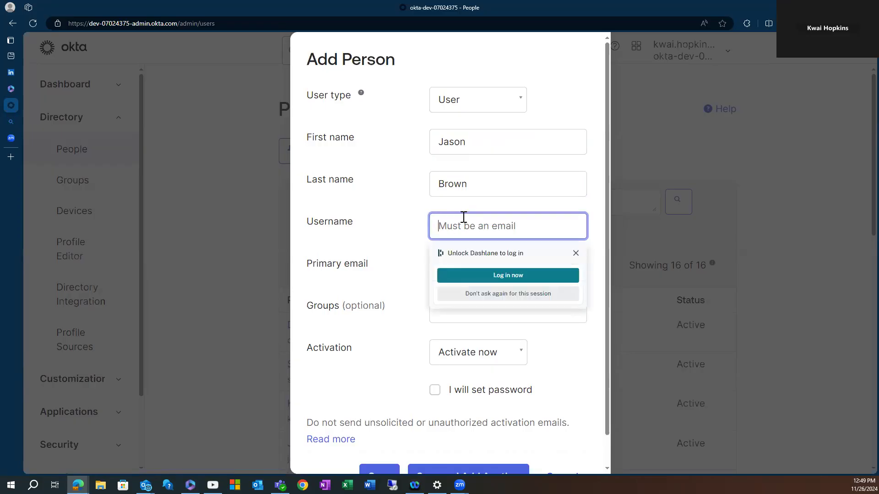
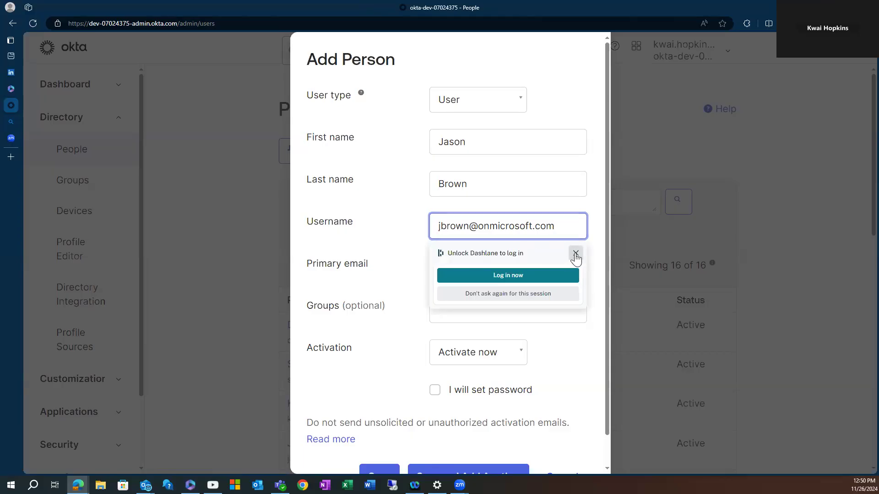
{"action": "left_click", "coordinate": [575, 254]}
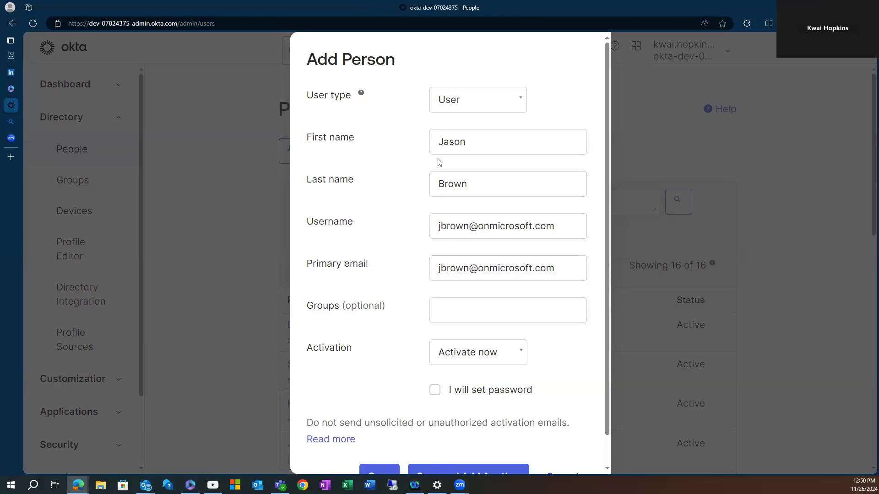
{"action": "left_click", "coordinate": [494, 150]}
Keep Activation on Activate now and tick 'I will set password'.
{"action": "scroll", "coordinate": [462, 240], "scroll_direction": "down", "scroll_amount": 1}
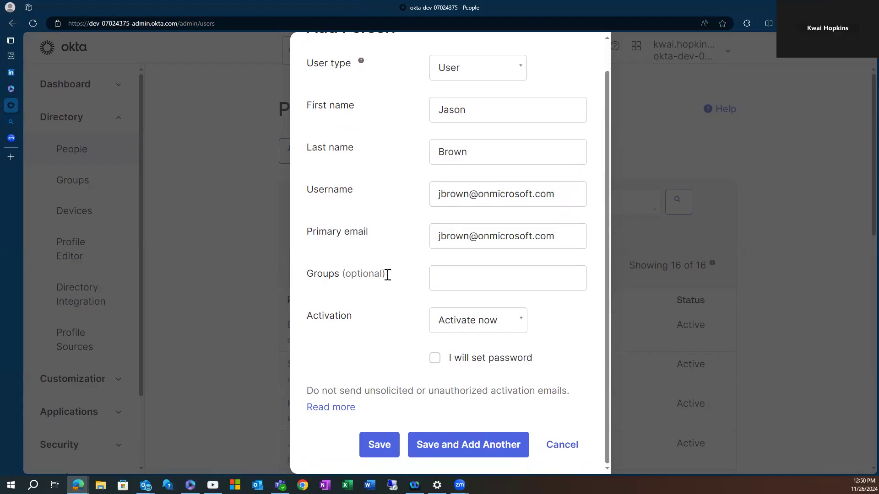
{"action": "left_click", "coordinate": [473, 279]}
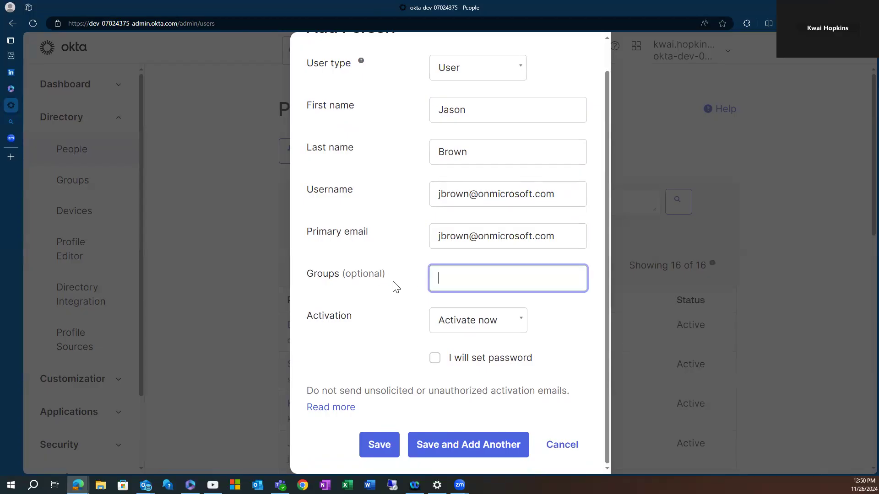
{"action": "left_click", "coordinate": [523, 329]}
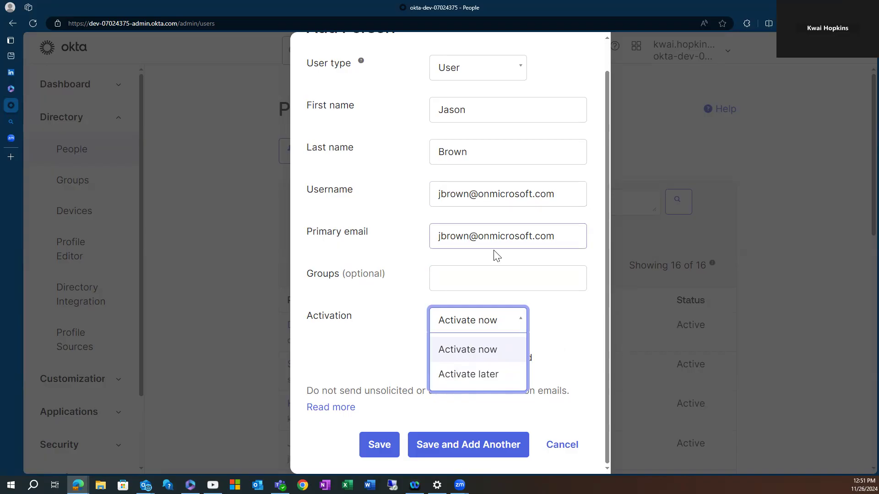
{"action": "left_click", "coordinate": [565, 326]}
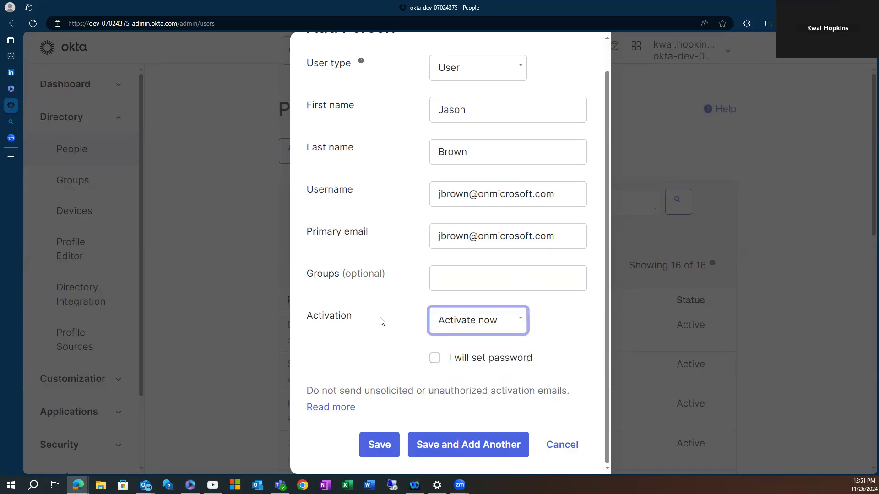
{"action": "left_click", "coordinate": [435, 358]}
{"action": "scroll", "coordinate": [501, 350], "scroll_direction": "down", "scroll_amount": 2}
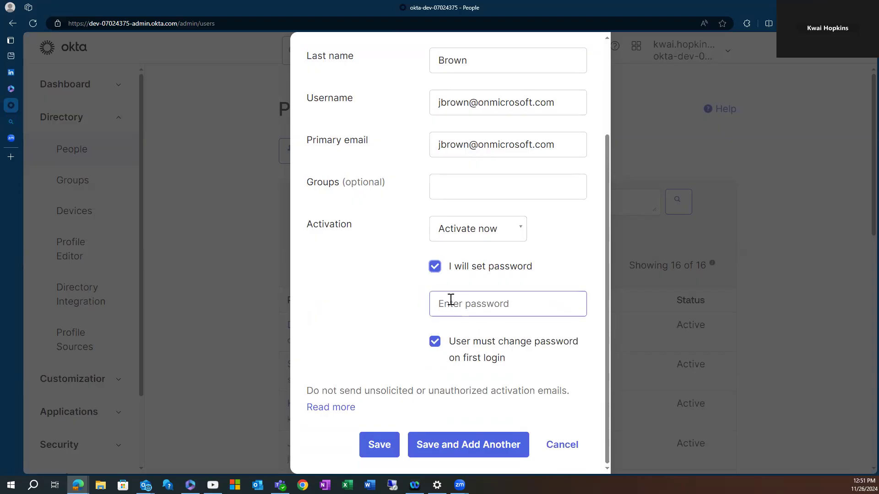
Type the user's password, check it with the eye icon, and untick 'User must change password on first login'.
{"action": "left_click", "coordinate": [483, 311]}
{"action": "left_click", "coordinate": [485, 306]}
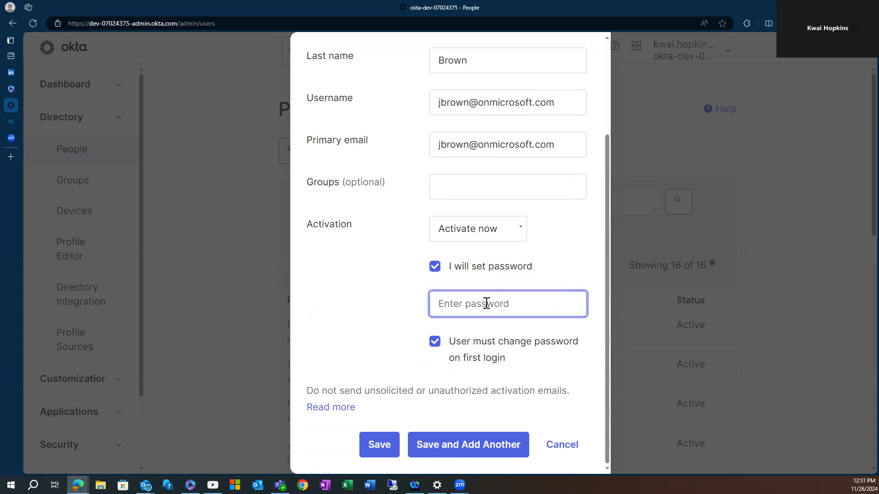
{"action": "type", "text": "••"}
{"action": "key", "text": "BackSpace"}
{"action": "key", "text": "BackSpace"}
{"action": "type", "text": "••••"}
{"action": "key", "text": "BackSpace"}
{"action": "type", "text": "••••"}
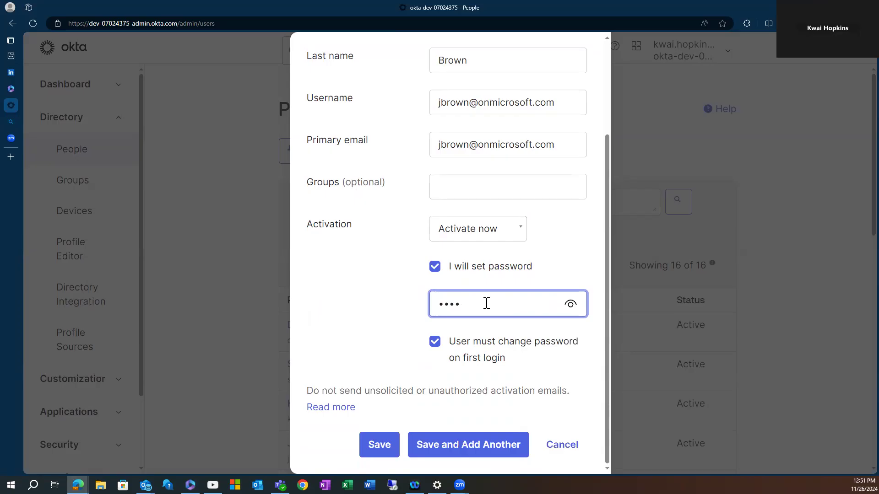
{"action": "type", "text": "•••"}
{"action": "left_click", "coordinate": [572, 305]}
{"action": "left_click", "coordinate": [565, 309]}
{"action": "left_click", "coordinate": [435, 344]}
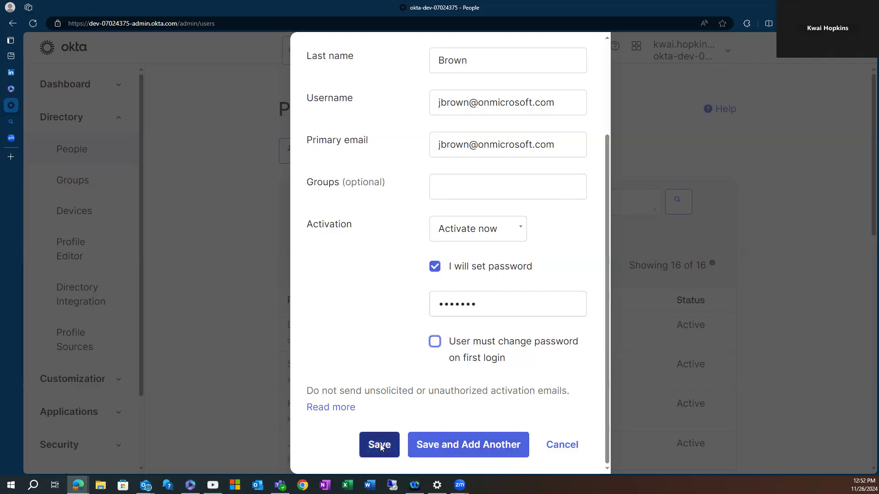
Replace the rejected common password with a stronger one and choose Save and Add Another.
{"action": "left_click", "coordinate": [441, 448]}
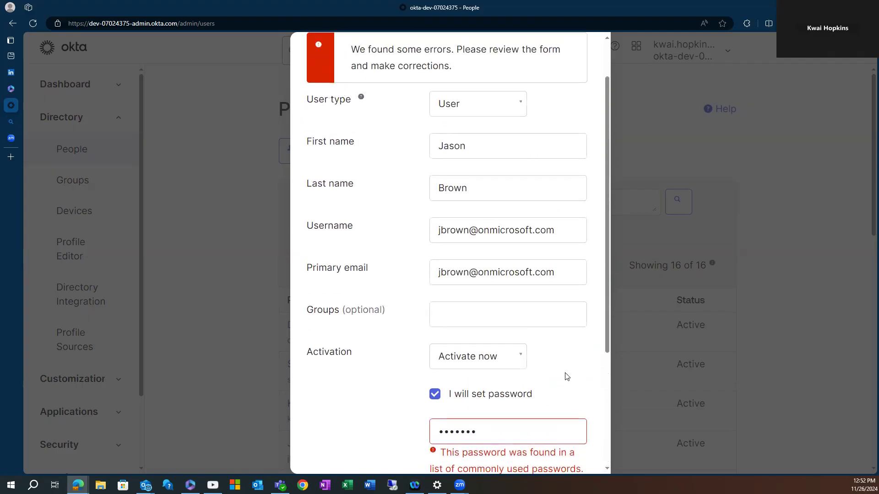
{"action": "scroll", "coordinate": [566, 376], "scroll_direction": "down", "scroll_amount": 2}
{"action": "left_click", "coordinate": [511, 348]}
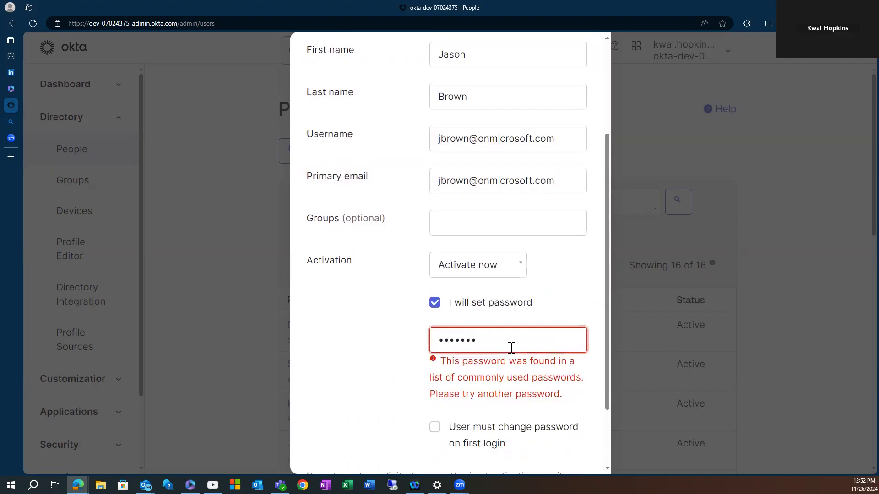
{"action": "key", "text": "BackSpace"}
{"action": "key", "text": "BackSpace"}
{"action": "key", "text": "BackSpace"}
{"action": "key", "text": "BackSpace"}
{"action": "key", "text": "BackSpace"}
{"action": "key", "text": "BackSpace"}
{"action": "key", "text": "BackSpace"}
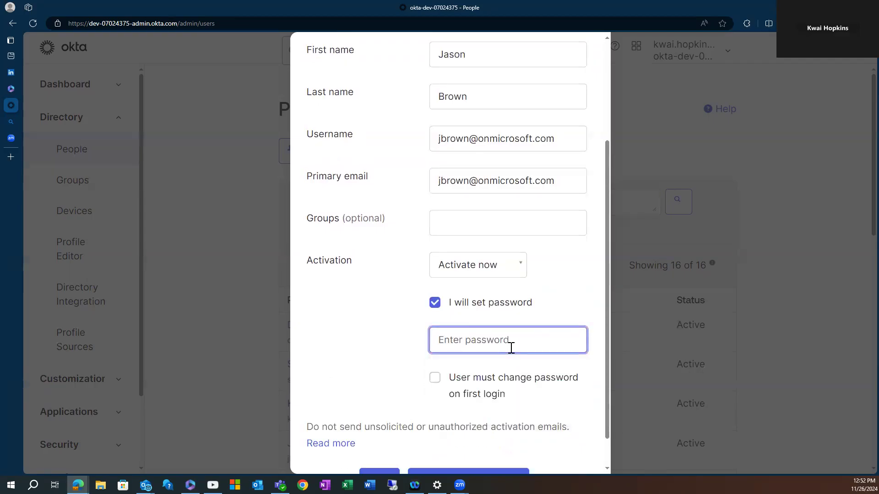
{"action": "type", "text": "************"}
{"action": "scroll", "coordinate": [463, 456], "scroll_direction": "down", "scroll_amount": 1}
{"action": "left_click", "coordinate": [457, 435]}
Enter the second person's first name, last name and a bare username without domain.
{"action": "left_click", "coordinate": [468, 142]}
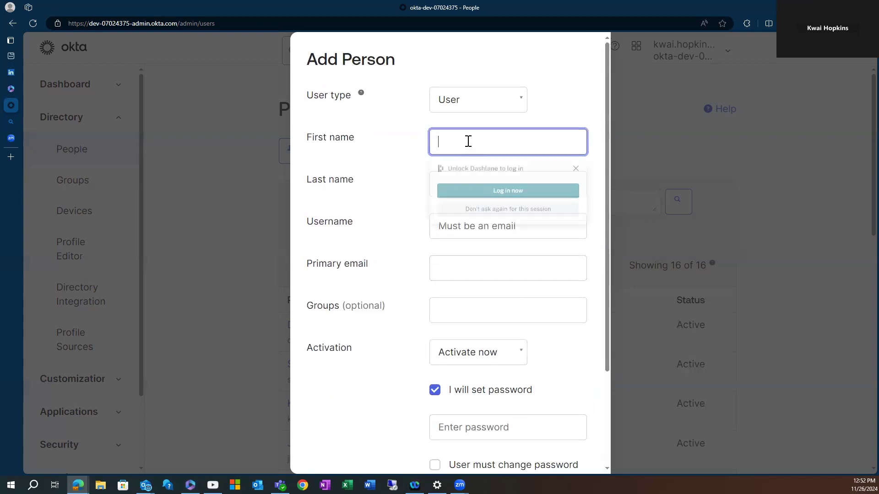
{"action": "type", "text": "B"}
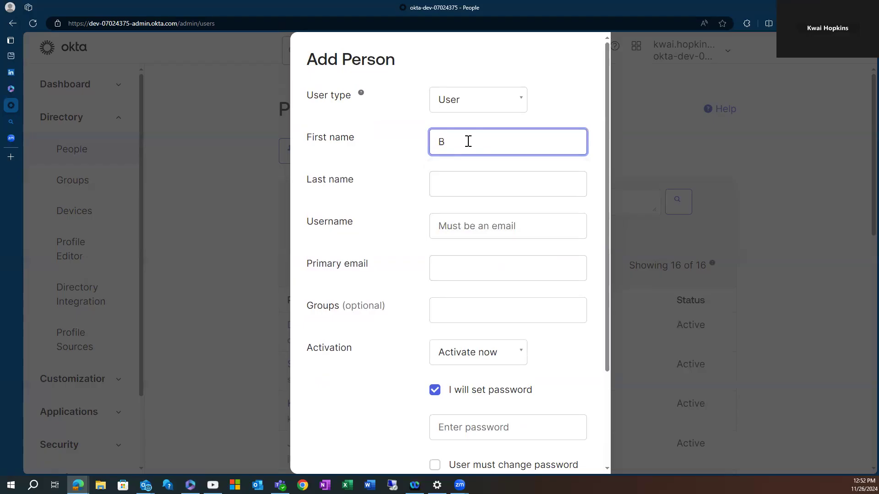
{"action": "key", "text": "BackSpace"}
{"action": "left_click", "coordinate": [464, 188]}
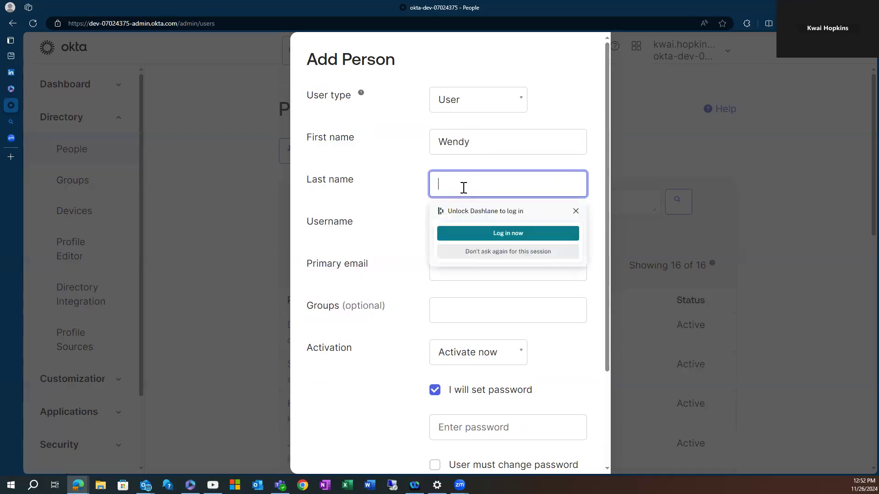
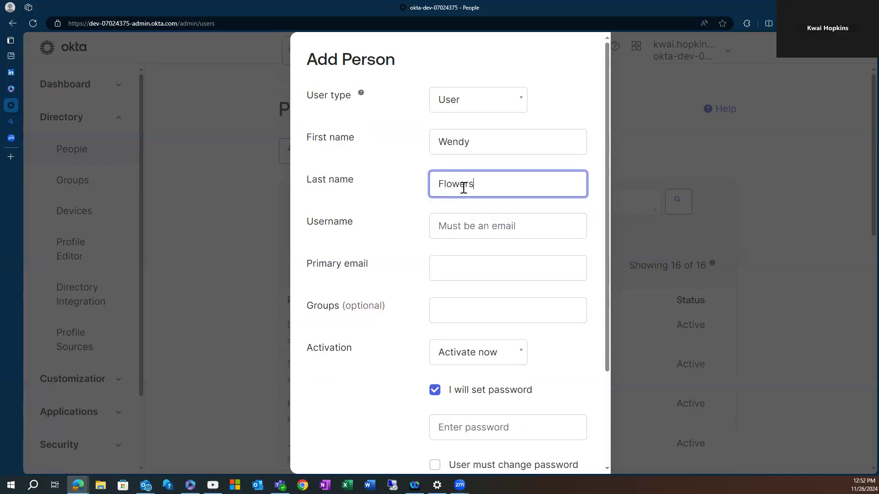
{"action": "left_click", "coordinate": [515, 222]}
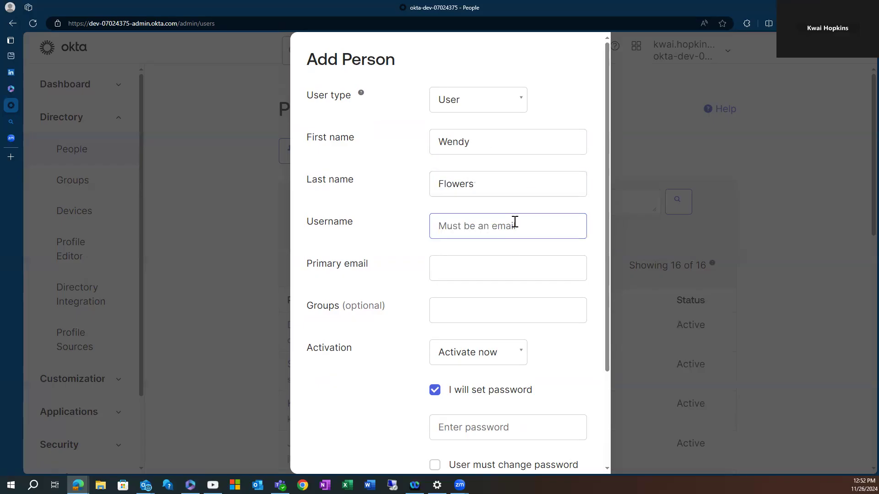
{"action": "left_click", "coordinate": [451, 221]}
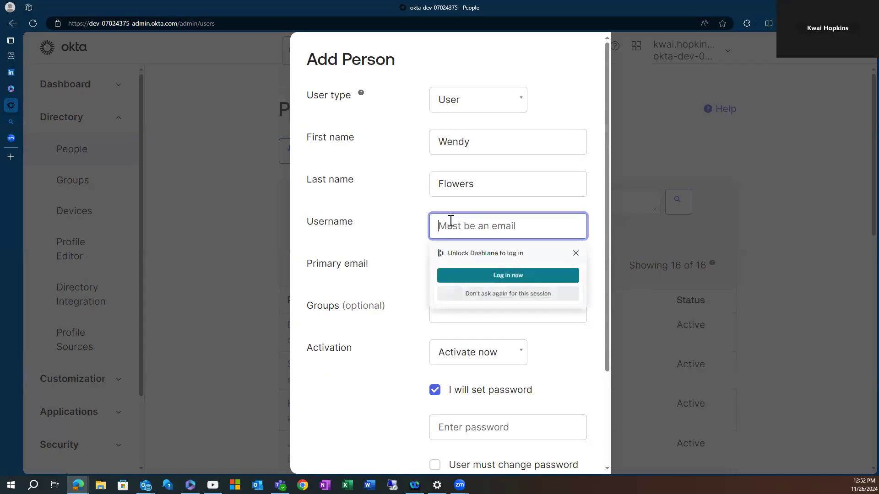
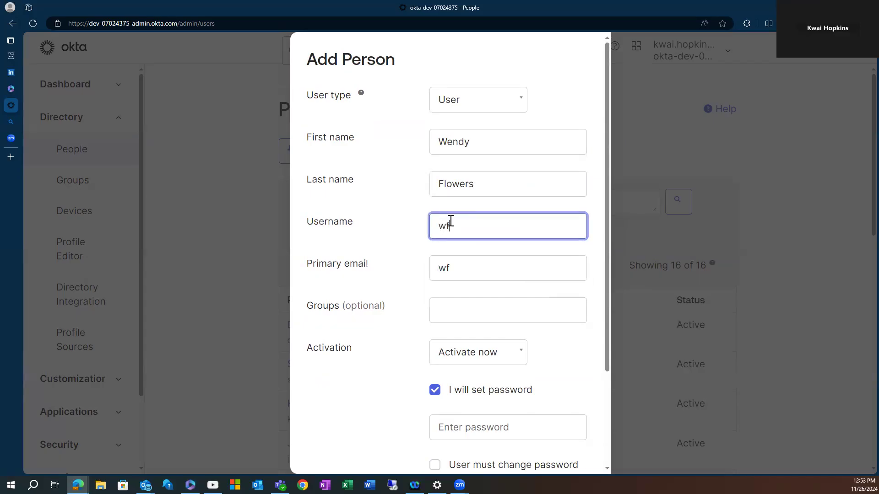
Keep Activation on Activate now and type an administrator-set password.
{"action": "scroll", "coordinate": [485, 311], "scroll_direction": "down", "scroll_amount": 2}
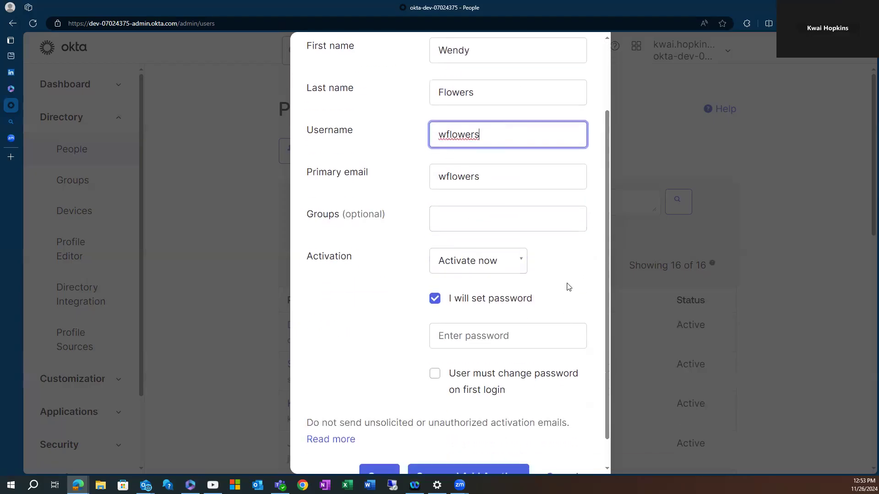
{"action": "left_click", "coordinate": [524, 264]}
{"action": "left_click", "coordinate": [521, 261]}
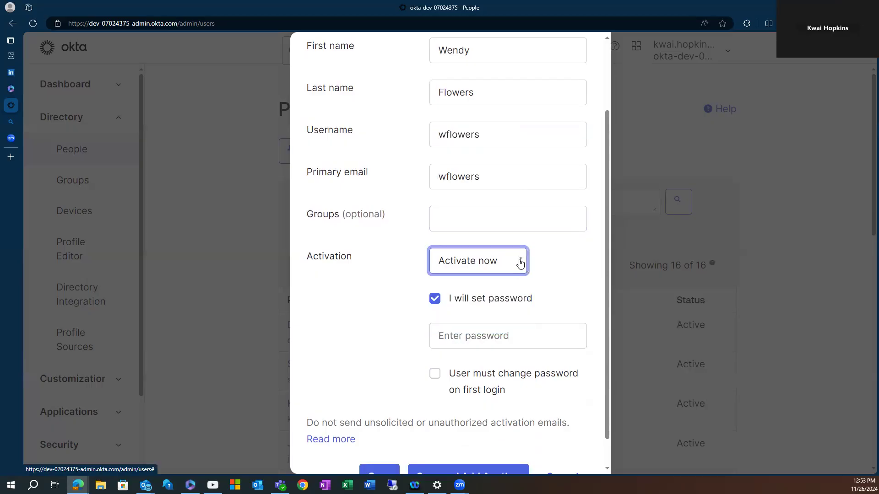
{"action": "left_click", "coordinate": [463, 339]}
{"action": "type", "text": "•••"}
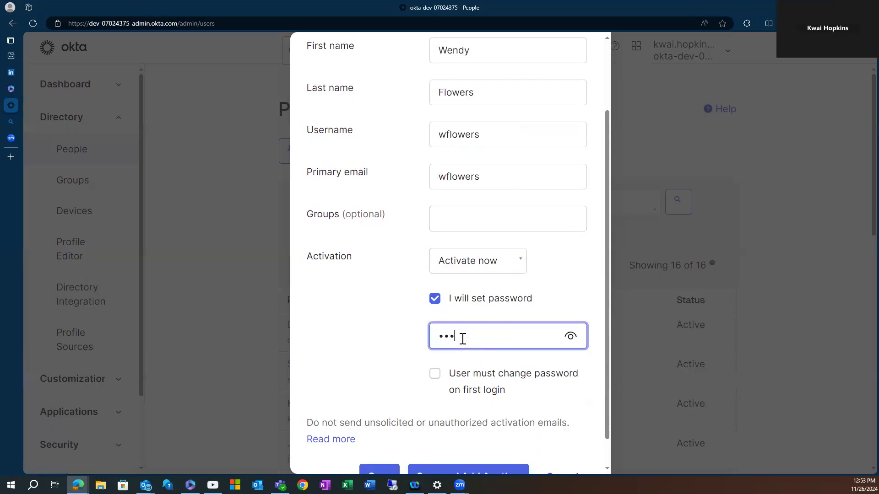
{"action": "key", "text": "BackSpace"}
{"action": "key", "text": "BackSpace"}
{"action": "key", "text": "BackSpace"}
{"action": "type", "text": "••••••••••••"}
{"action": "scroll", "coordinate": [471, 386], "scroll_direction": "down", "scroll_amount": 1}
{"action": "left_click", "coordinate": [384, 441]}
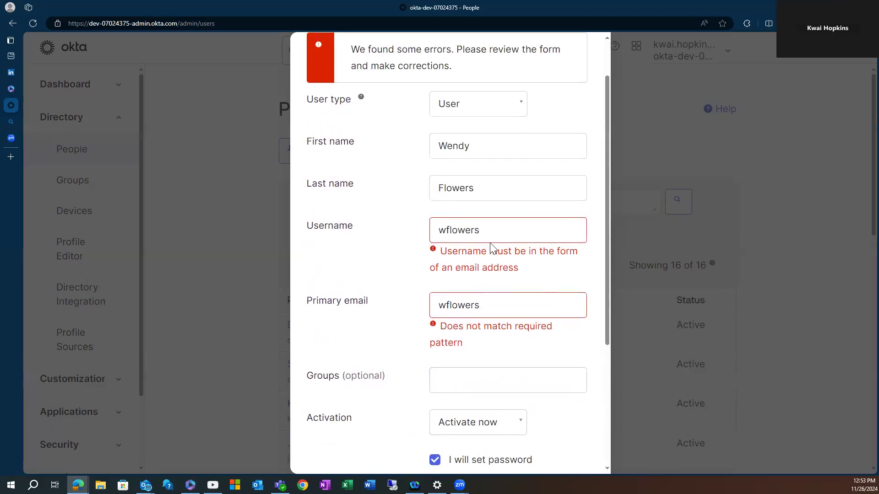
{"action": "left_click", "coordinate": [498, 229]}
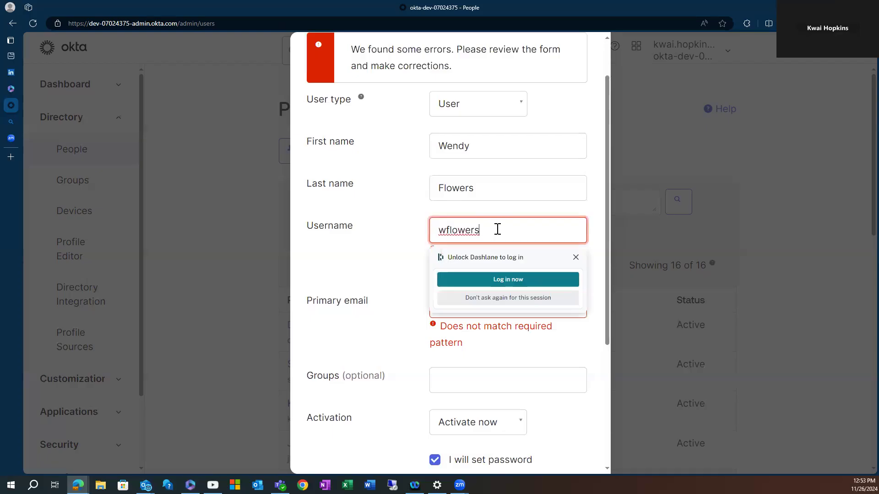
{"action": "type", "text": "@"}
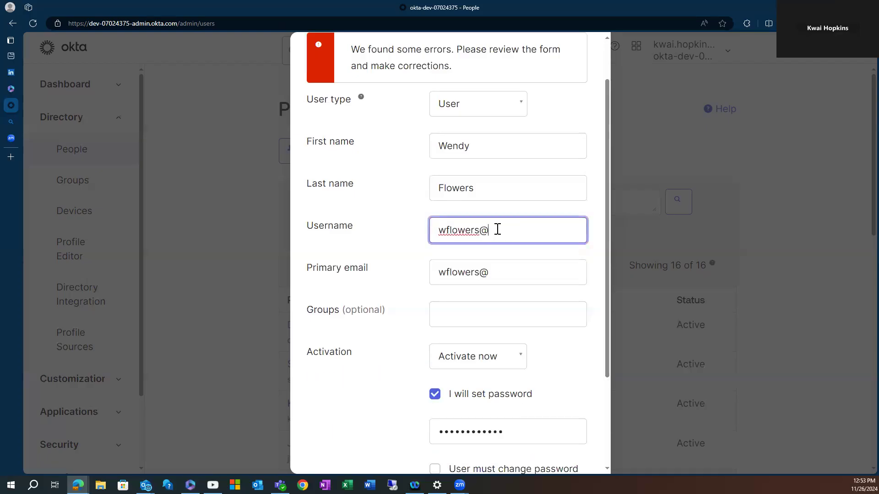
{"action": "type", "text": "onmicrosoft.com"}
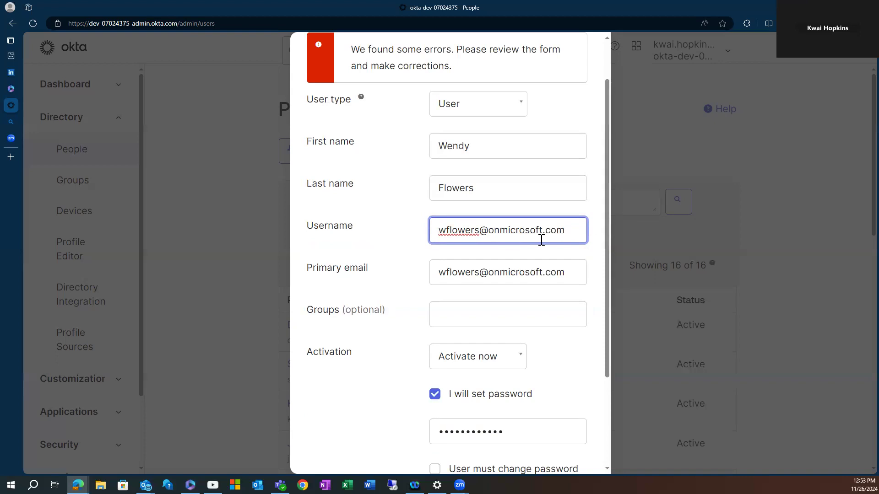
{"action": "left_click", "coordinate": [568, 361]}
{"action": "scroll", "coordinate": [567, 361], "scroll_direction": "down", "scroll_amount": 3}
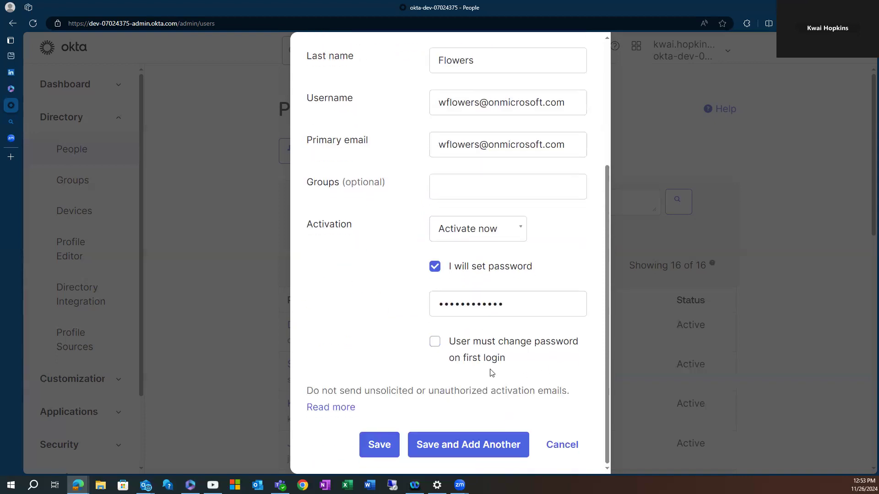
{"action": "left_click", "coordinate": [375, 445]}
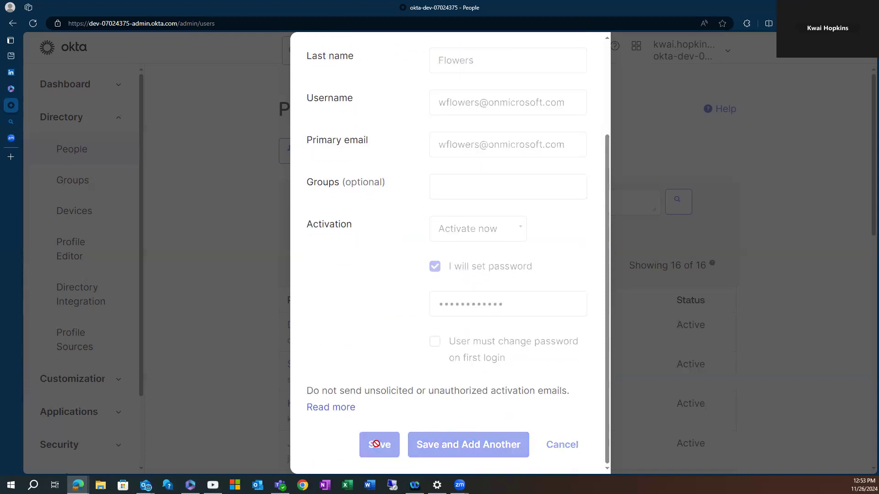
Reload the People list to confirm the new person appears among 18 users.
{"action": "scroll", "coordinate": [459, 300], "scroll_direction": "down", "scroll_amount": 5}
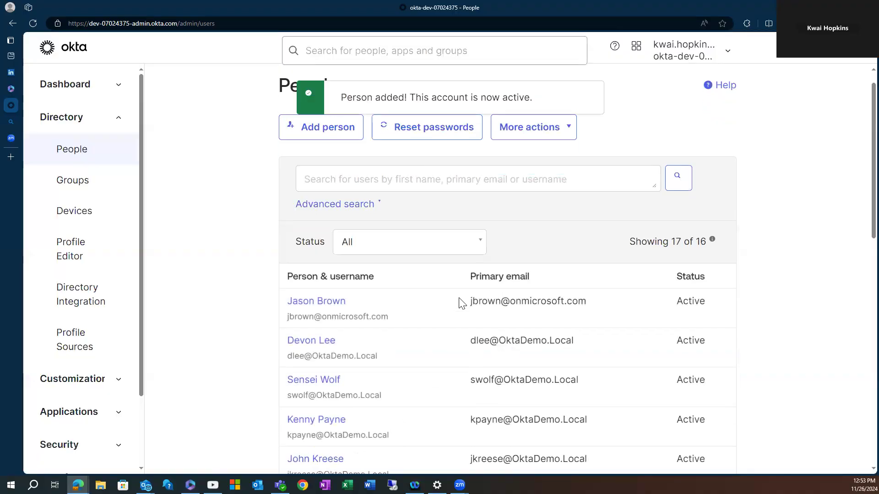
{"action": "scroll", "coordinate": [464, 300], "scroll_direction": "up", "scroll_amount": 5}
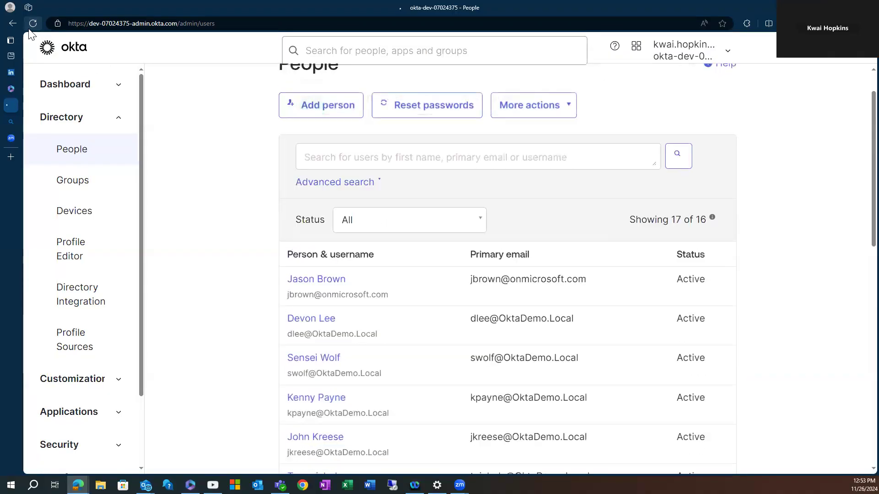
{"action": "left_click", "coordinate": [31, 27]}
{"action": "scroll", "coordinate": [466, 371], "scroll_direction": "down", "scroll_amount": 3}
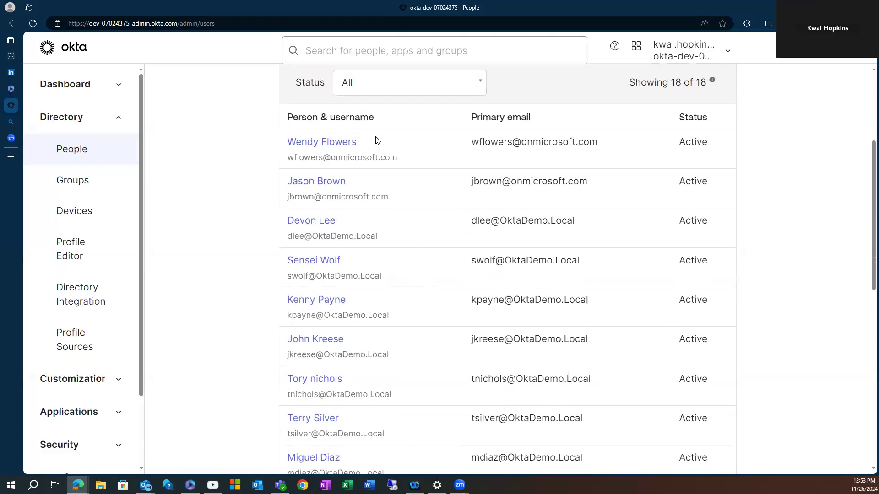
{"action": "scroll", "coordinate": [415, 173], "scroll_direction": "up", "scroll_amount": 2}
{"action": "scroll", "coordinate": [412, 148], "scroll_direction": "up", "scroll_amount": 1}
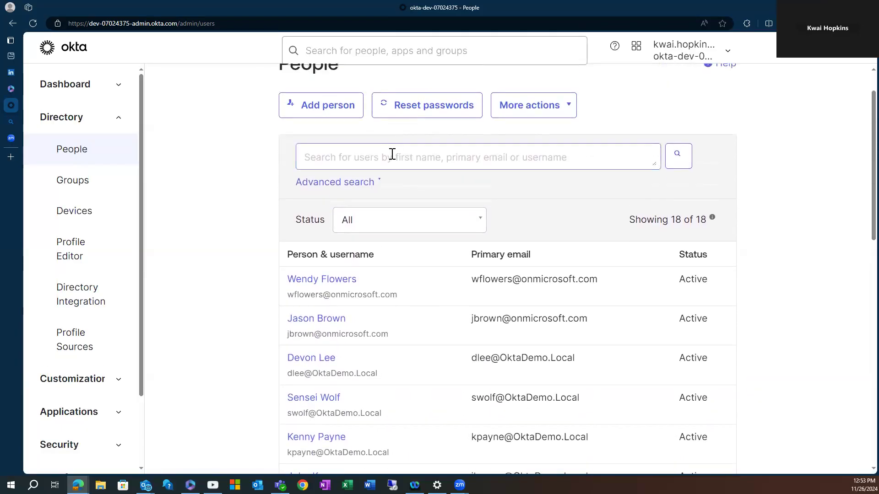
Search users by the second new person's first name, then another user's, clearing the box.
{"action": "left_click", "coordinate": [392, 160]}
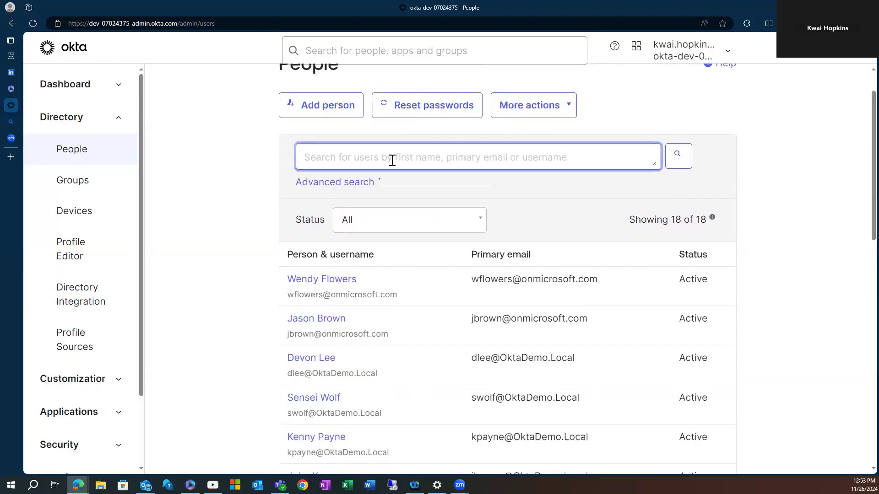
{"action": "type", "text": "Wendy"}
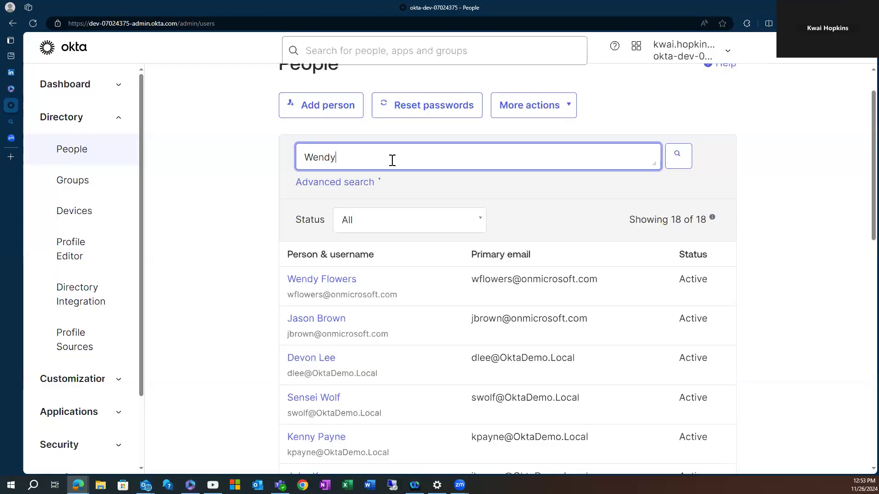
{"action": "key", "text": "BackSpace"}
{"action": "key", "text": "BackSpace"}
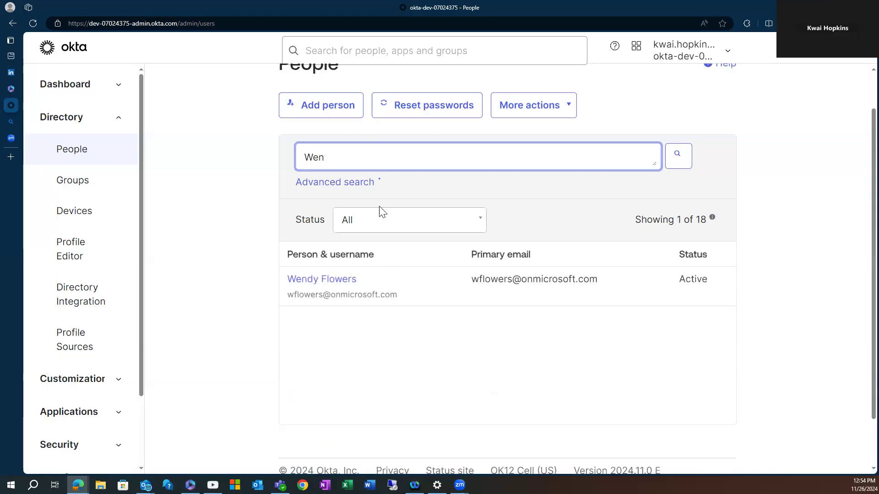
{"action": "key", "text": "BackSpace"}
{"action": "key", "text": "BackSpace"}
{"action": "key", "text": "BackSpace"}
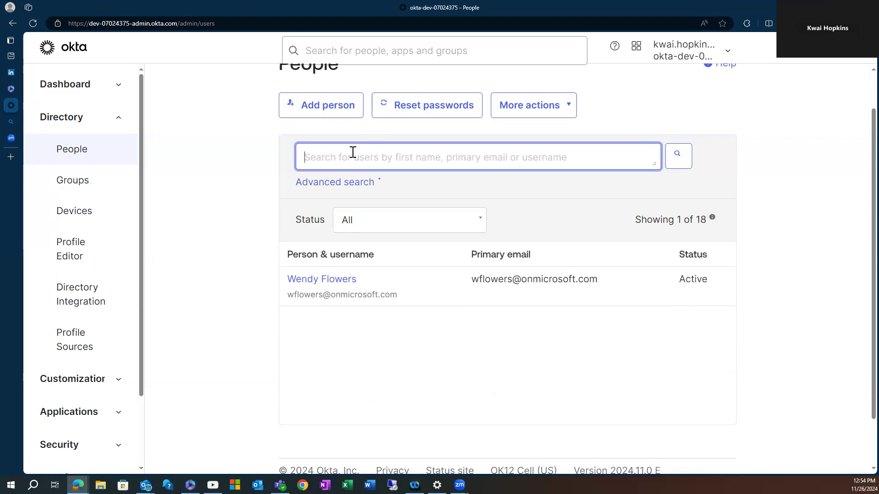
{"action": "type", "text": "Jason"}
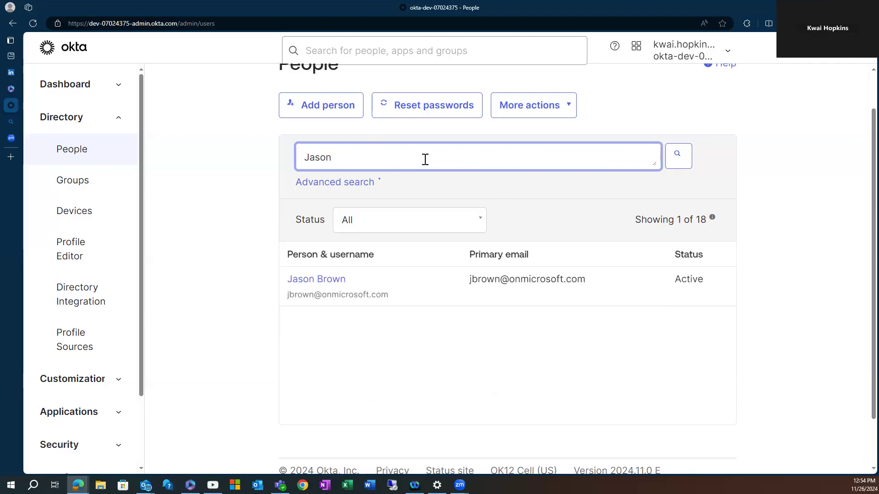
{"action": "key", "text": "BackSpace"}
{"action": "key", "text": "BackSpace"}
{"action": "key", "text": "BackSpace"}
{"action": "key", "text": "BackSpace"}
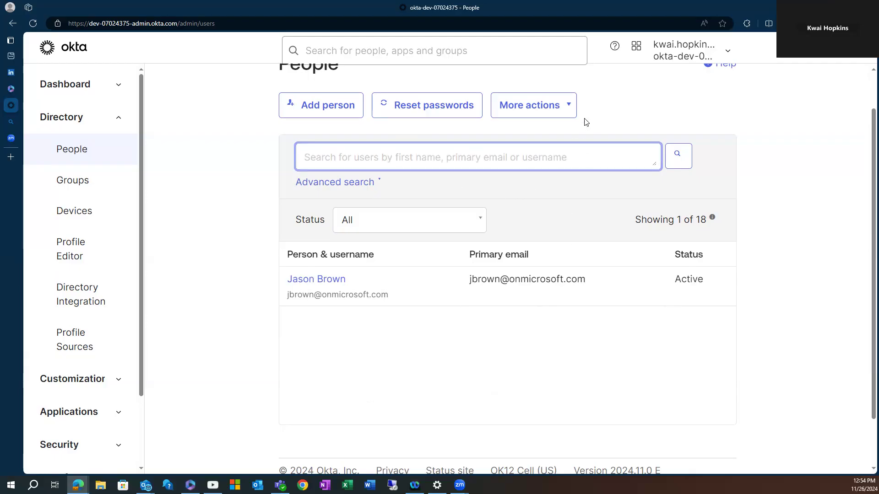
Download the Okta CSV user-import template and open it in Excel.
{"action": "left_click", "coordinate": [573, 105]}
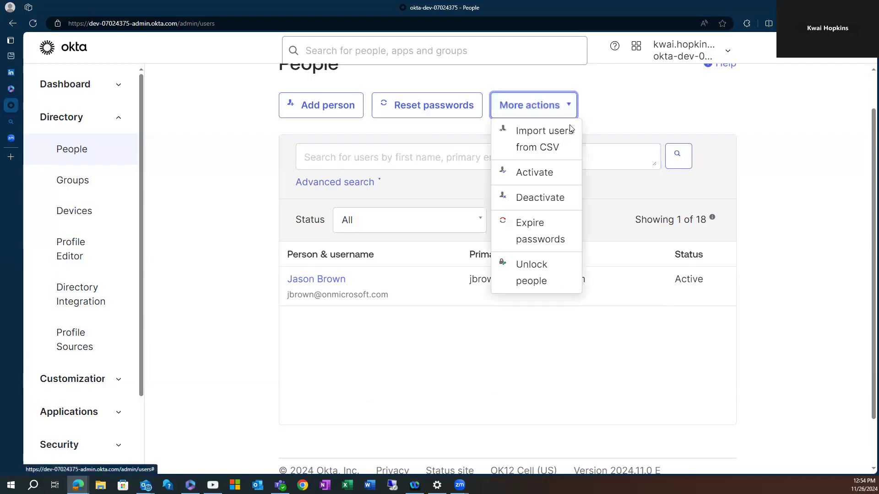
{"action": "left_click", "coordinate": [542, 152]}
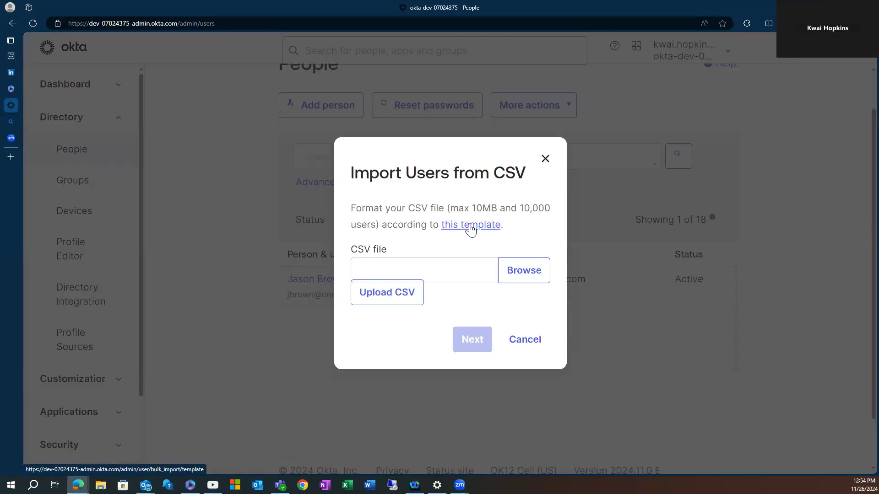
{"action": "left_click", "coordinate": [471, 226]}
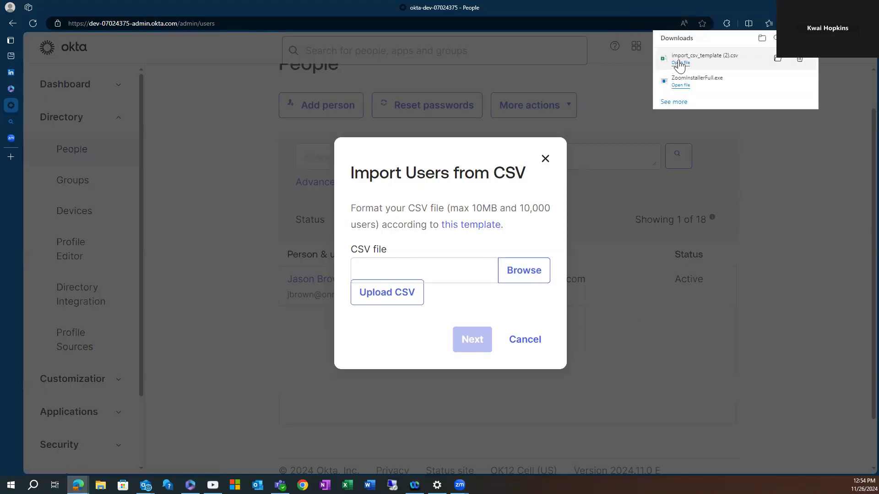
{"action": "left_click", "coordinate": [681, 63]}
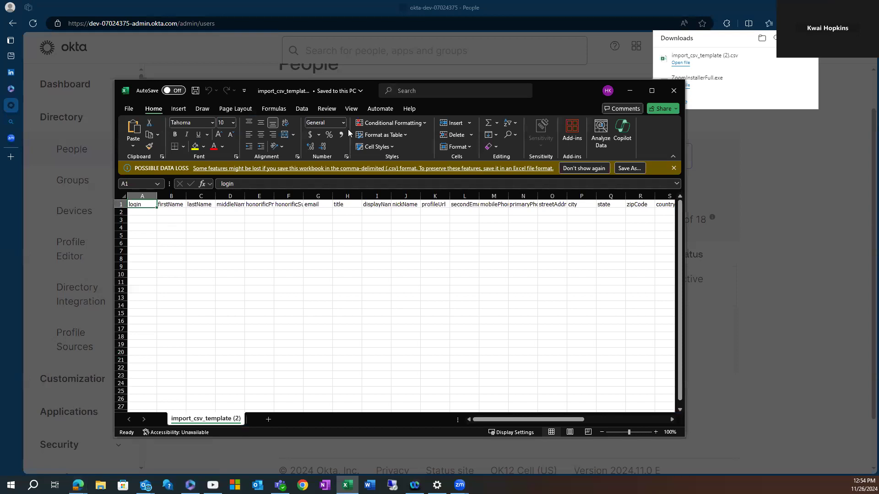
Maximize Excel to review the template's headers from login to department, then restore the window.
{"action": "left_click", "coordinate": [650, 91]}
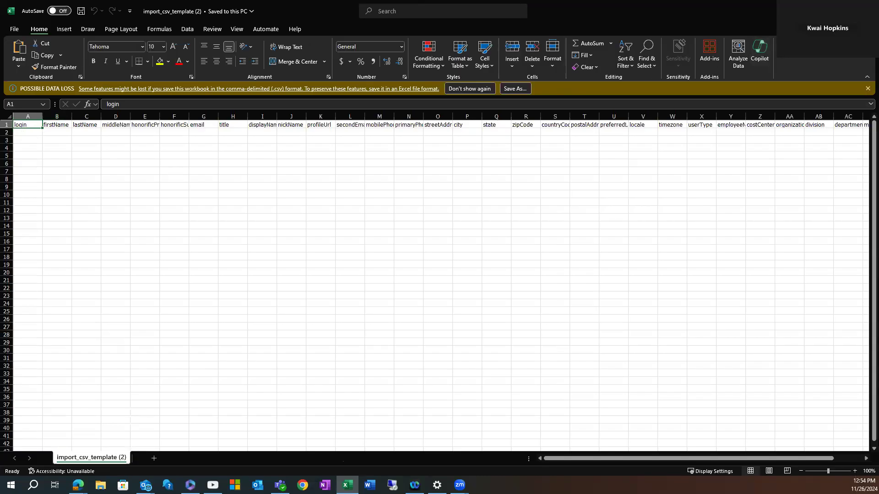
{"action": "left_click", "coordinate": [846, 9]}
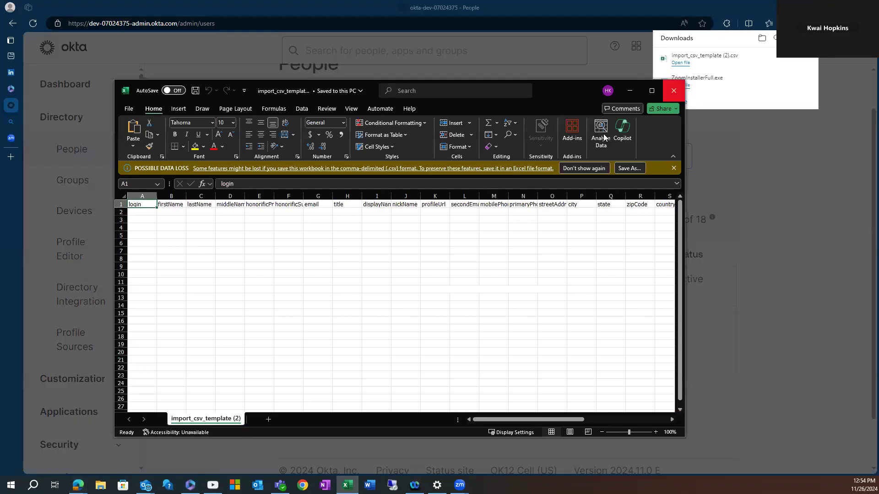
Close the CSV import dialog and open an existing user's details page.
{"action": "left_click", "coordinate": [629, 91]}
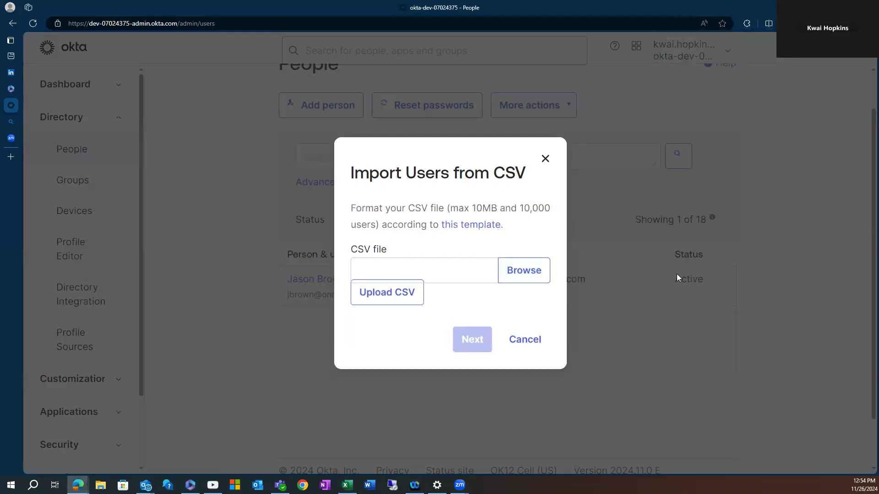
{"action": "left_click", "coordinate": [520, 339]}
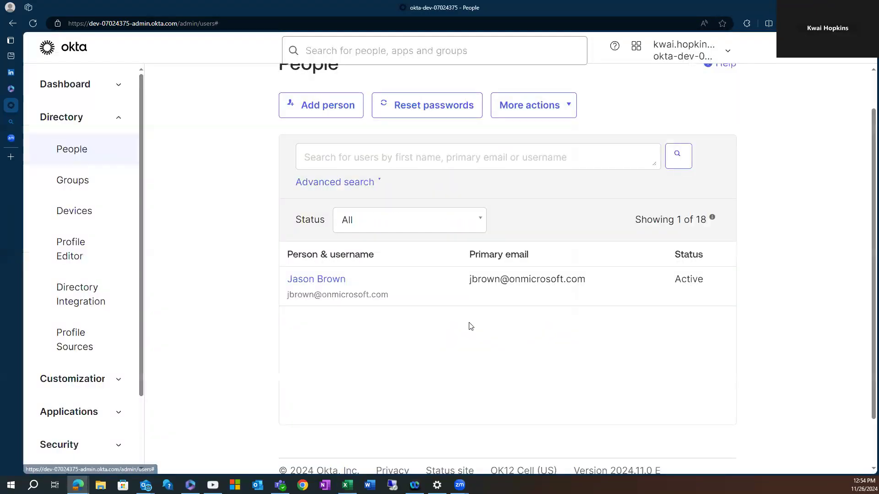
{"action": "left_click", "coordinate": [324, 282]}
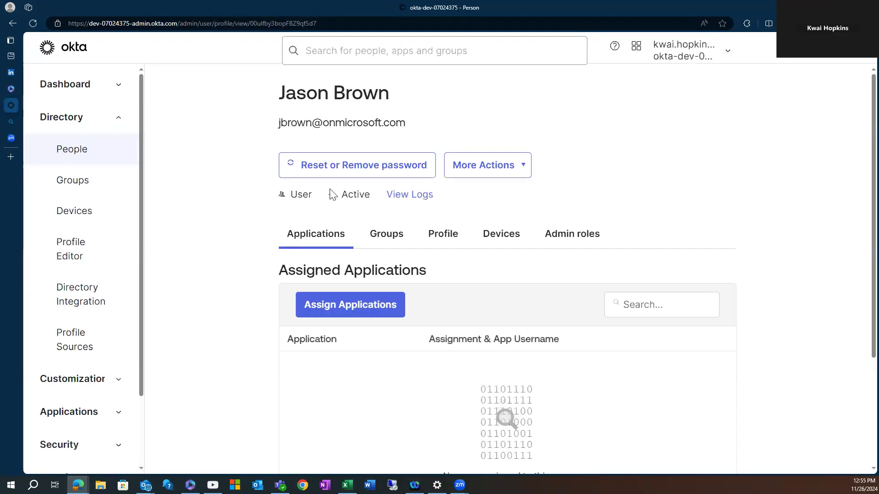
Review that user's Profile attributes, including login, firstName, lastName, email and title.
{"action": "scroll", "coordinate": [474, 240], "scroll_direction": "down", "scroll_amount": 2}
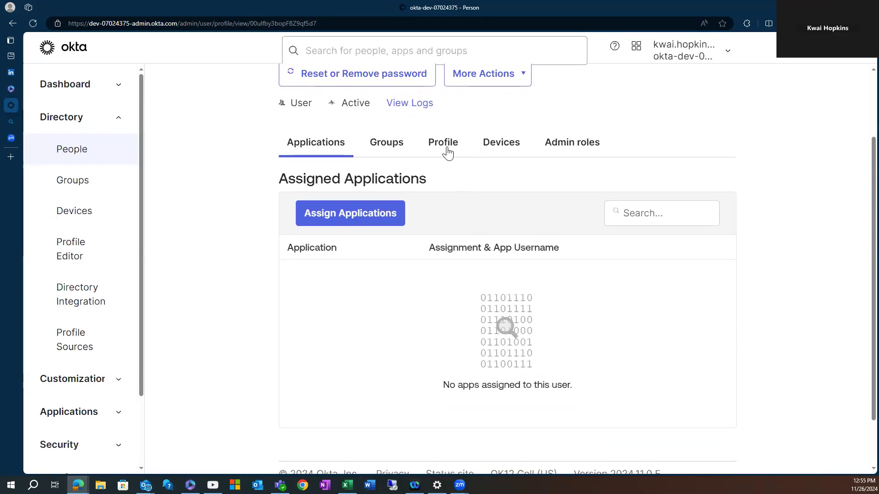
{"action": "left_click", "coordinate": [444, 145]}
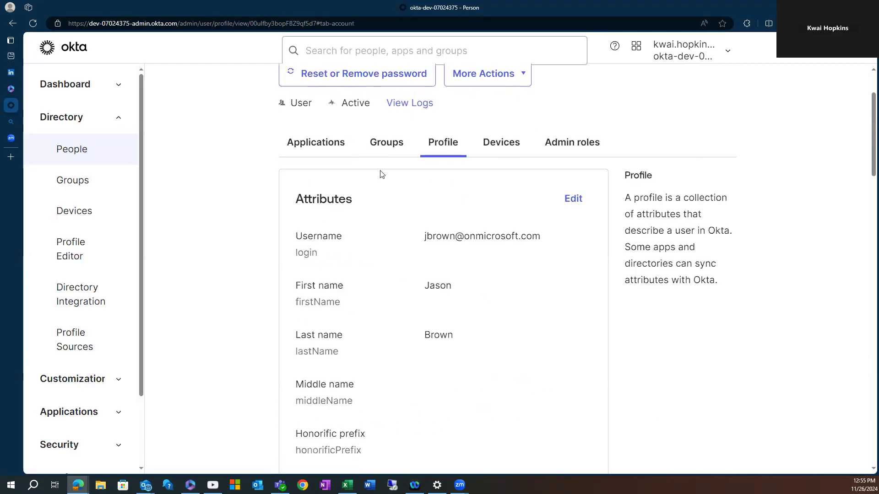
{"action": "scroll", "coordinate": [325, 177], "scroll_direction": "up", "scroll_amount": 2}
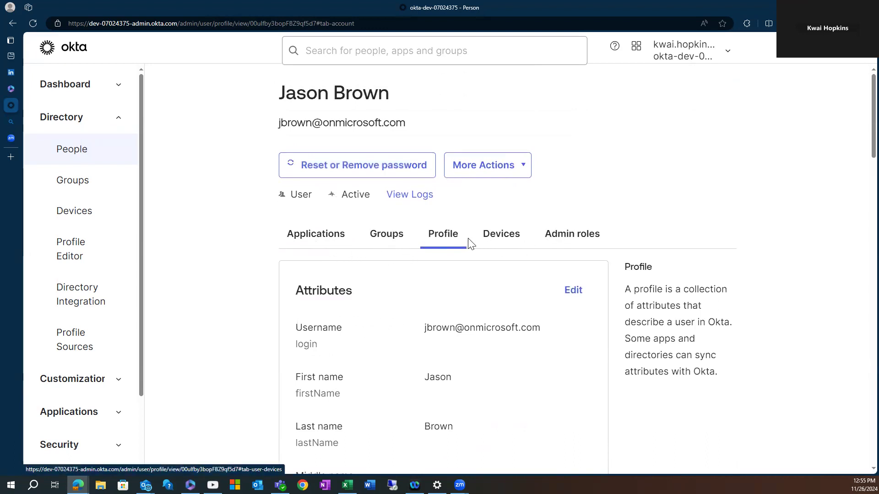
{"action": "scroll", "coordinate": [467, 241], "scroll_direction": "down", "scroll_amount": 1}
{"action": "scroll", "coordinate": [361, 268], "scroll_direction": "down", "scroll_amount": 1}
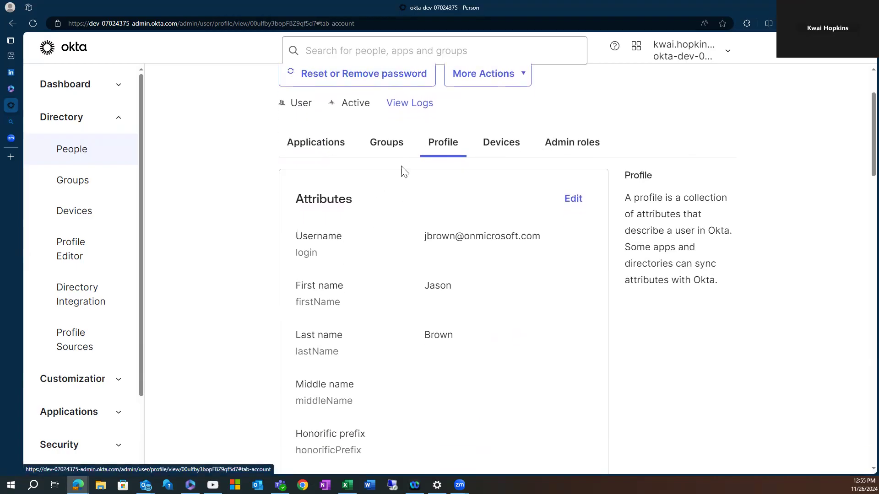
{"action": "scroll", "coordinate": [402, 171], "scroll_direction": "down", "scroll_amount": 2}
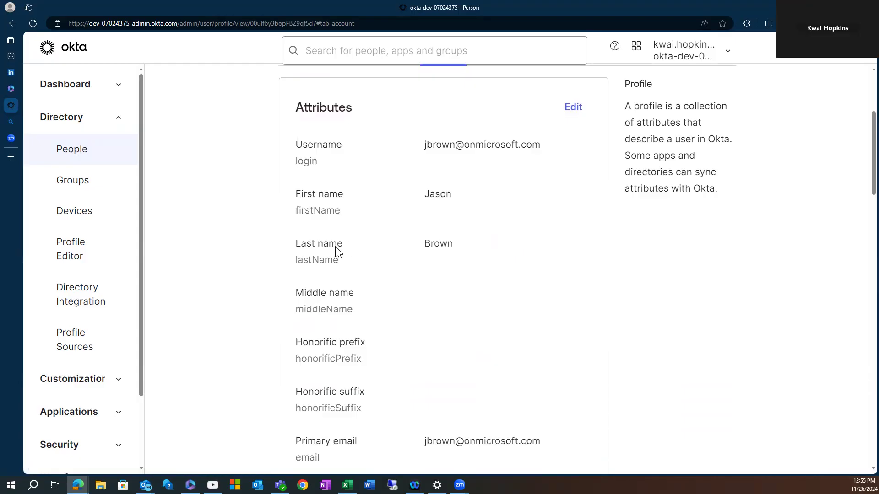
{"action": "scroll", "coordinate": [388, 212], "scroll_direction": "down", "scroll_amount": 2}
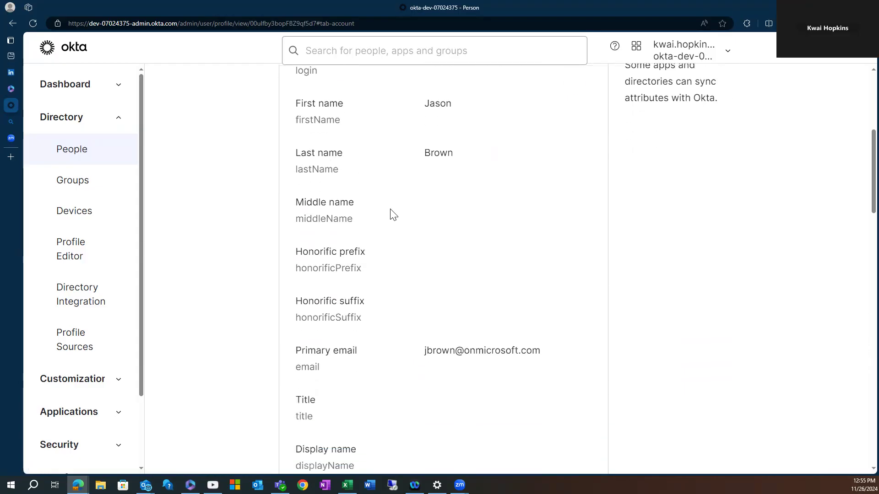
{"action": "scroll", "coordinate": [399, 221], "scroll_direction": "up", "scroll_amount": 2}
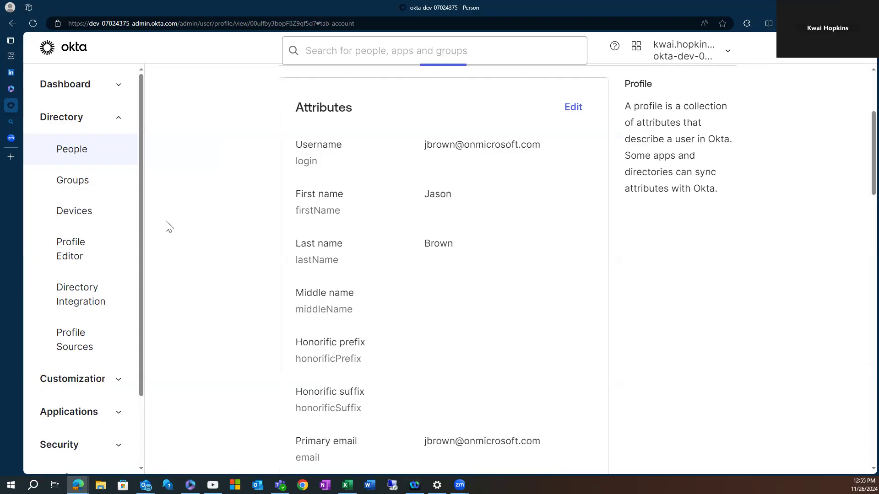
{"action": "scroll", "coordinate": [458, 224], "scroll_direction": "down", "scroll_amount": 1}
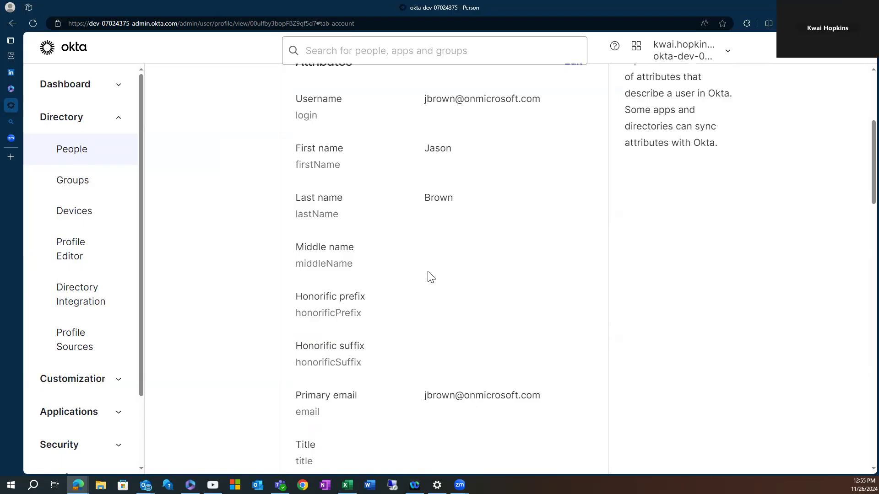
{"action": "scroll", "coordinate": [429, 276], "scroll_direction": "down", "scroll_amount": 4}
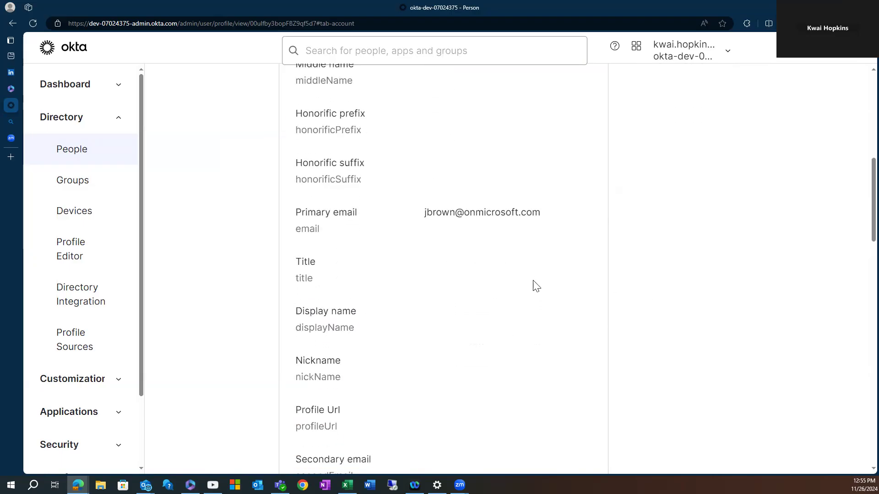
{"action": "scroll", "coordinate": [504, 293], "scroll_direction": "up", "scroll_amount": 6}
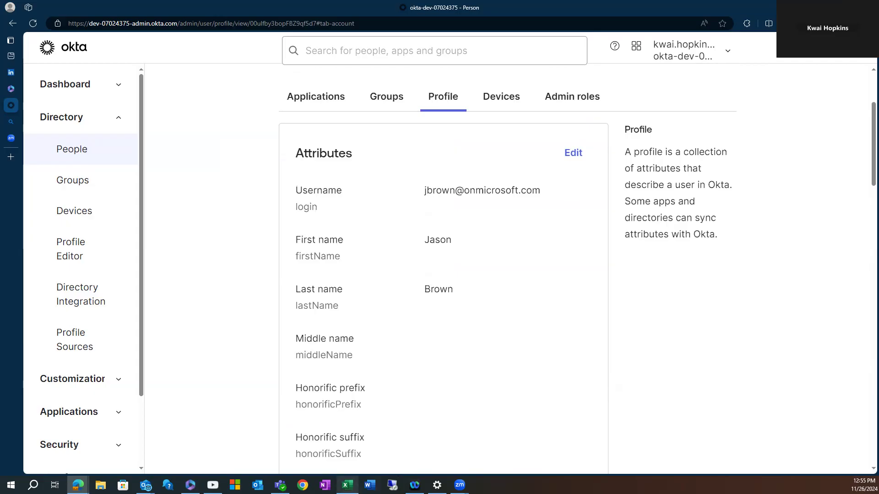
Enter the new user's onmicrosoft.com login email in cell A2 and autofit column A.
{"action": "left_click", "coordinate": [348, 485]}
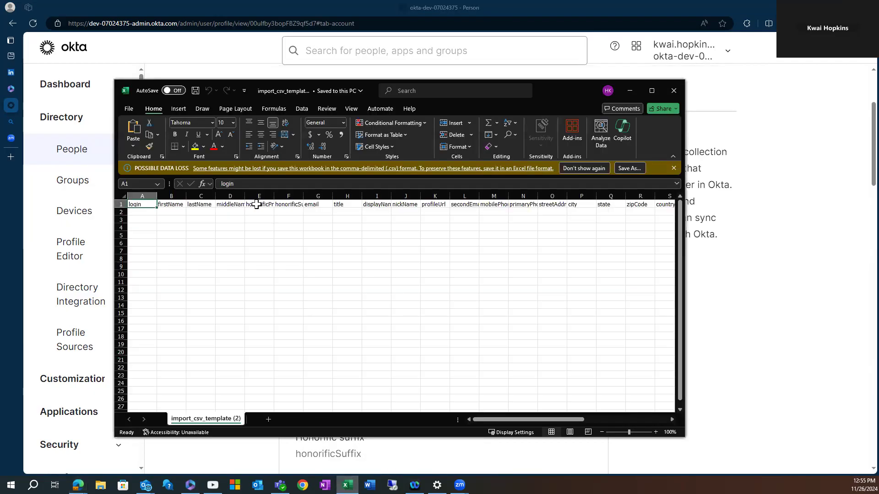
{"action": "left_click", "coordinate": [144, 211]}
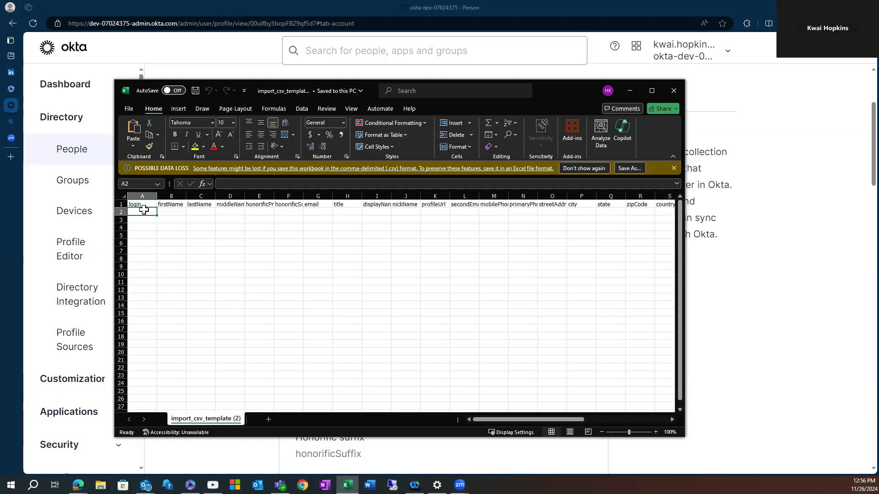
{"action": "type", "text": "Mi"}
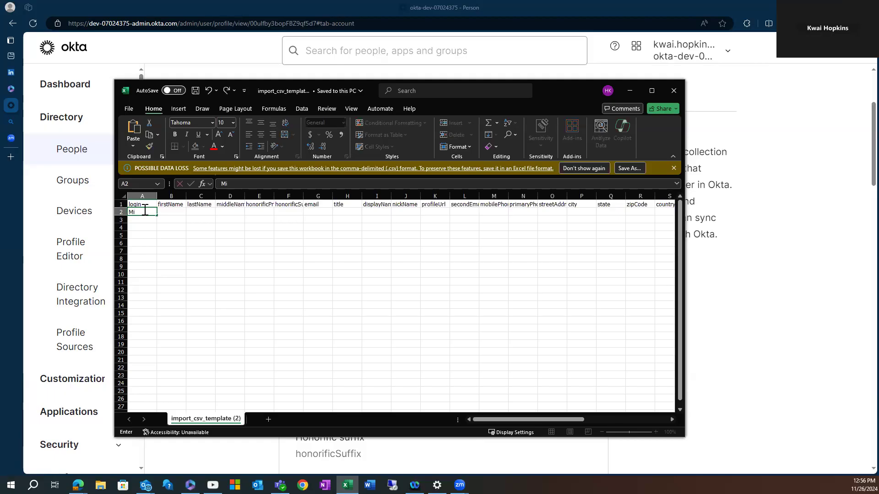
{"action": "type", "text": "ch"}
{"action": "key", "text": "BackSpace"}
{"action": "key", "text": "BackSpace"}
{"action": "key", "text": "BackSpace"}
{"action": "key", "text": "BackSpace"}
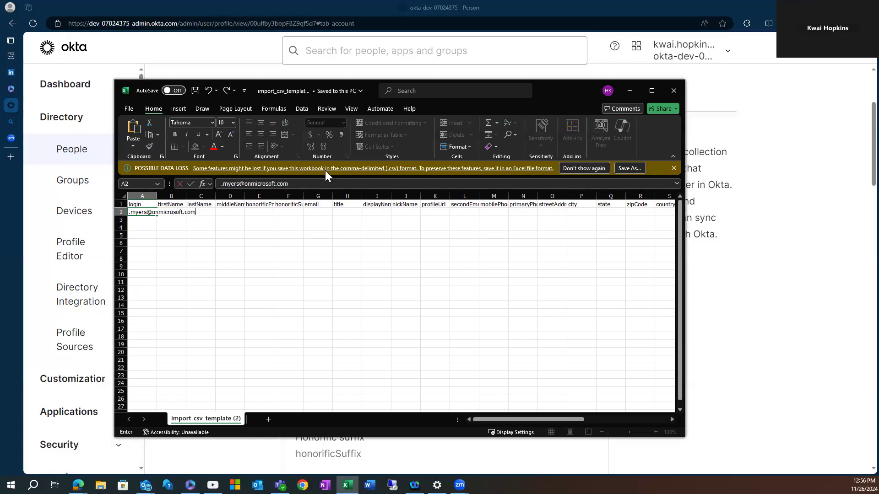
{"action": "left_click", "coordinate": [155, 194]}
{"action": "double_click", "coordinate": [157, 194]}
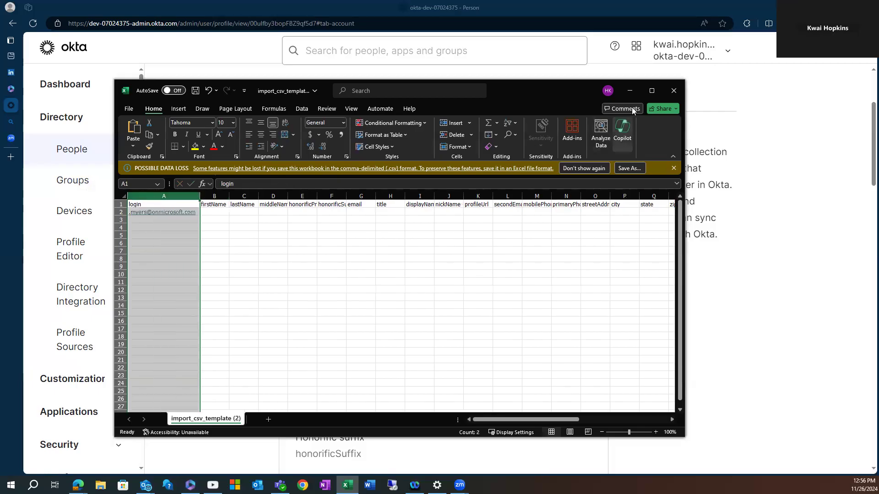
Remove the hyperlink from the A2 login and delete its stray leading dot.
{"action": "left_click", "coordinate": [652, 92]}
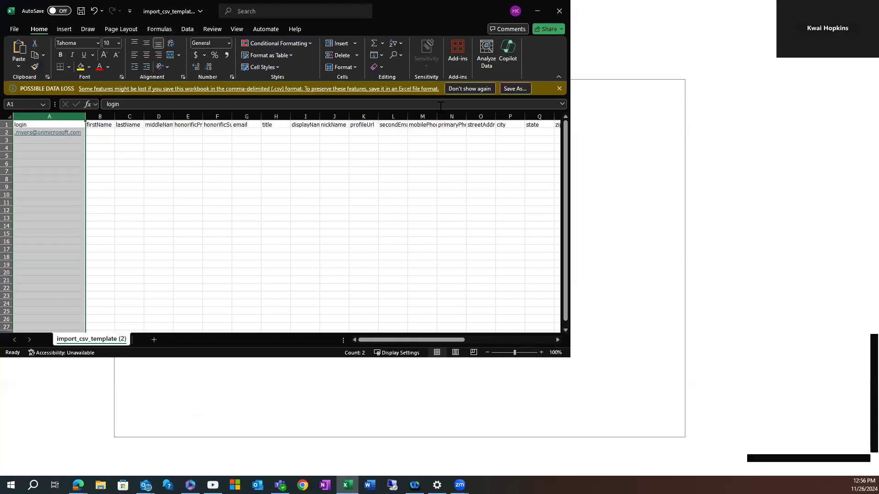
{"action": "left_click", "coordinate": [51, 147]}
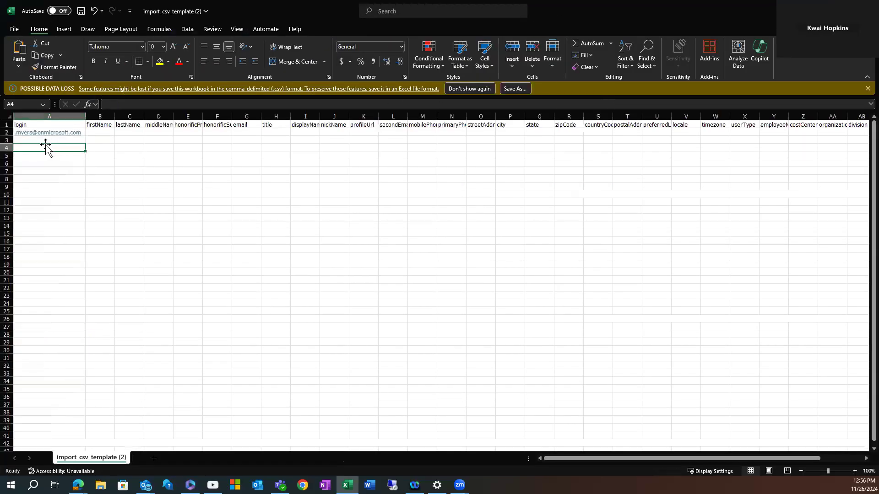
{"action": "double_click", "coordinate": [84, 130]}
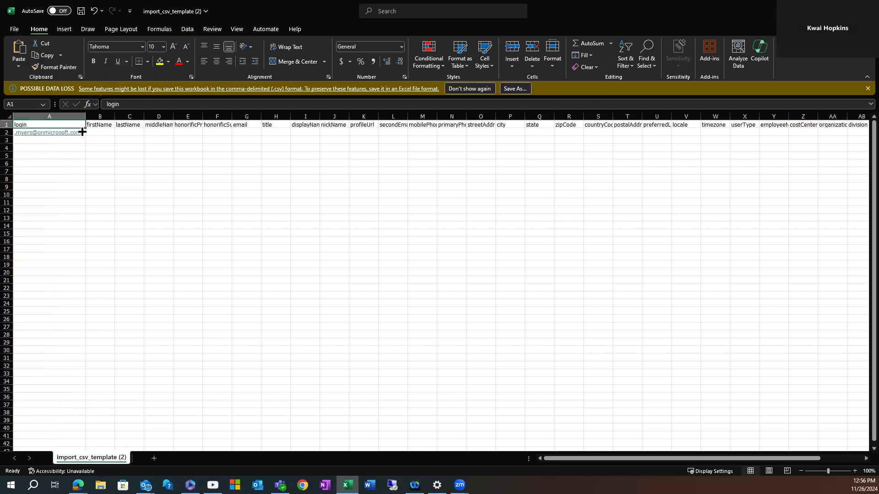
{"action": "right_click", "coordinate": [68, 133]}
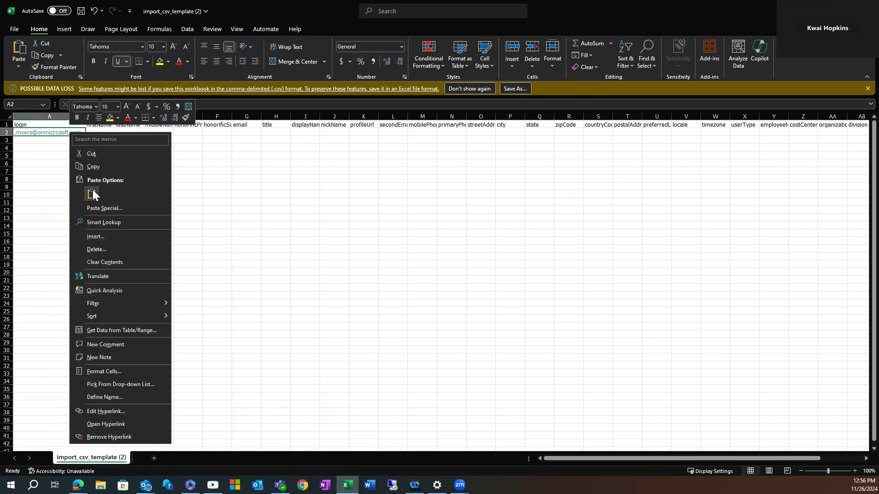
{"action": "left_click", "coordinate": [109, 437]}
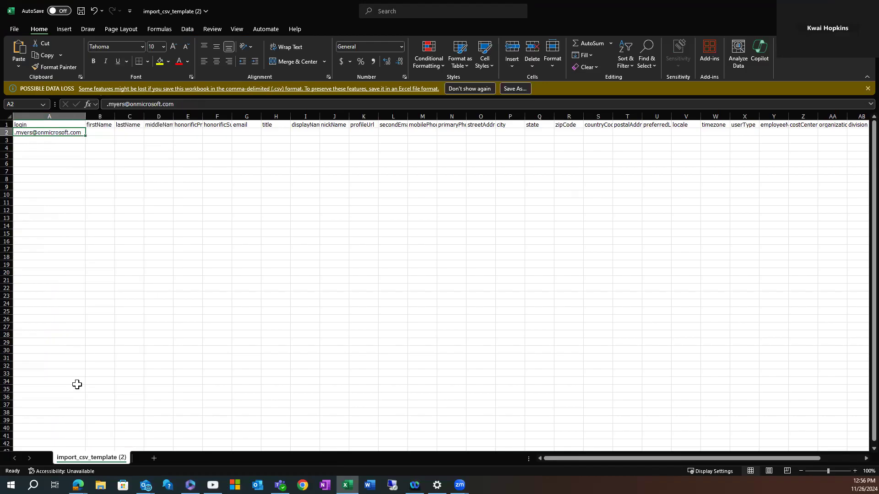
{"action": "double_click", "coordinate": [81, 133]}
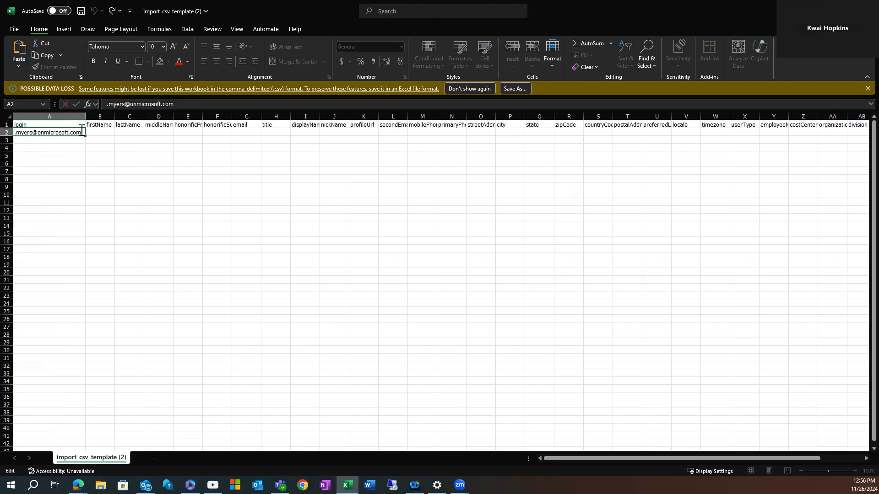
{"action": "key", "text": "BackSpace"}
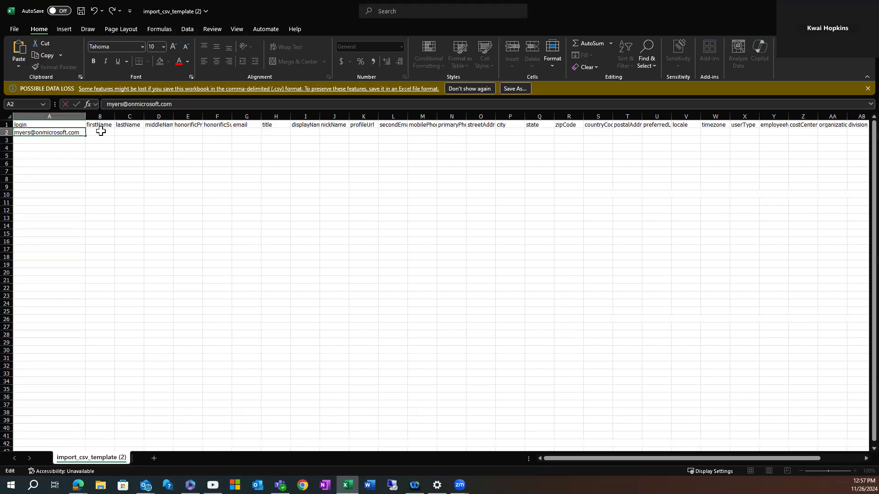
{"action": "left_click", "coordinate": [101, 131]}
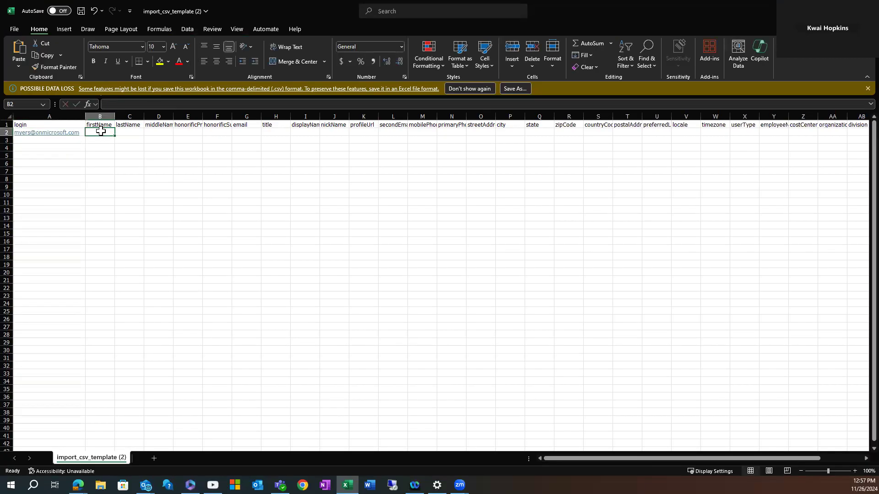
Enter the user's first name in B2 and last name in C2.
{"action": "type", "text": "Michael"}
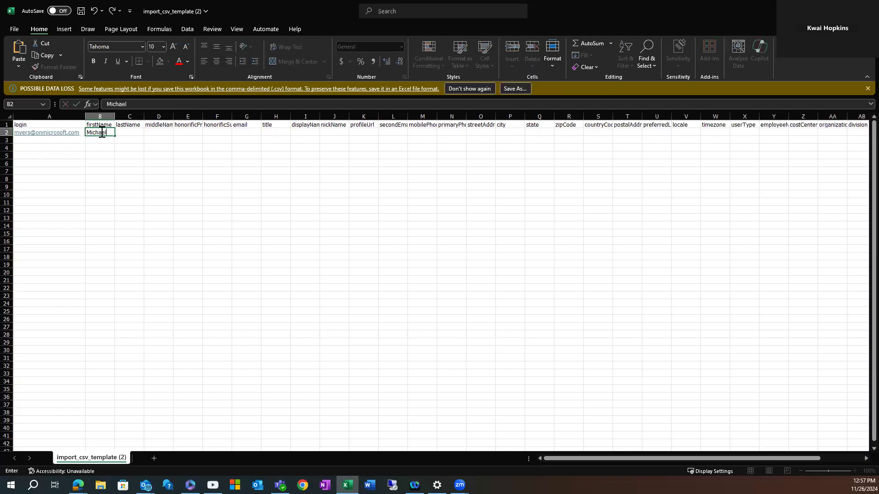
{"action": "left_click", "coordinate": [129, 134]}
{"action": "type", "text": "Myers"}
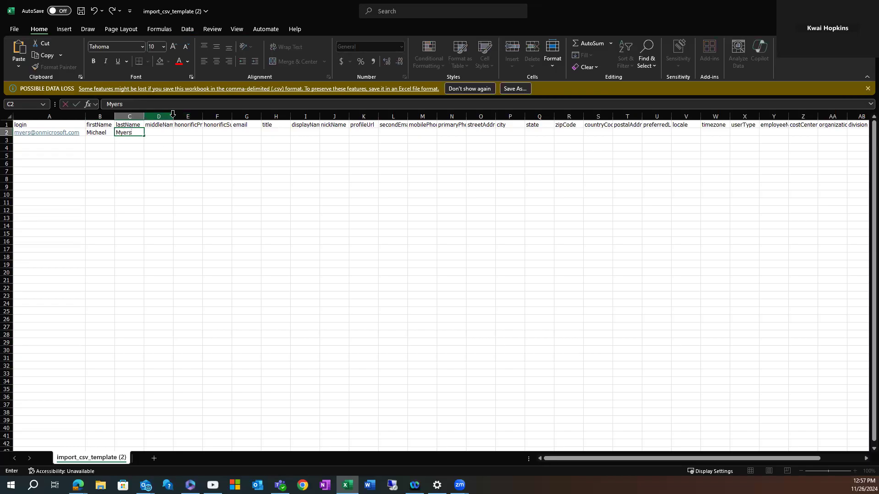
{"action": "left_click", "coordinate": [245, 133]}
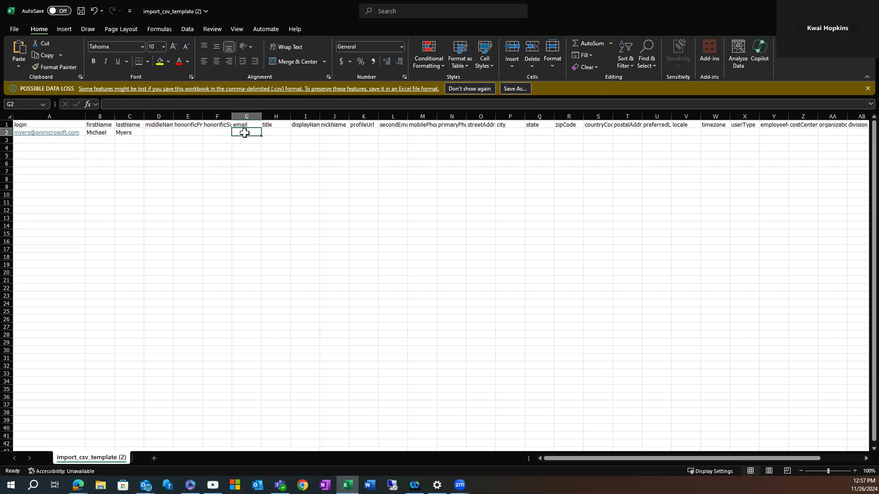
Copy the unlinked login from A2 into the email cell G2 and autofit column G.
{"action": "right_click", "coordinate": [58, 132]}
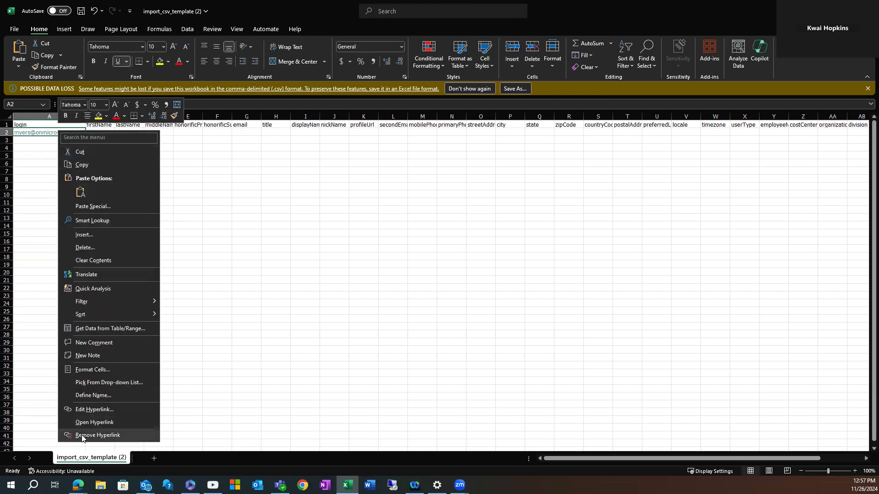
{"action": "left_click", "coordinate": [82, 435]}
{"action": "right_click", "coordinate": [62, 132]}
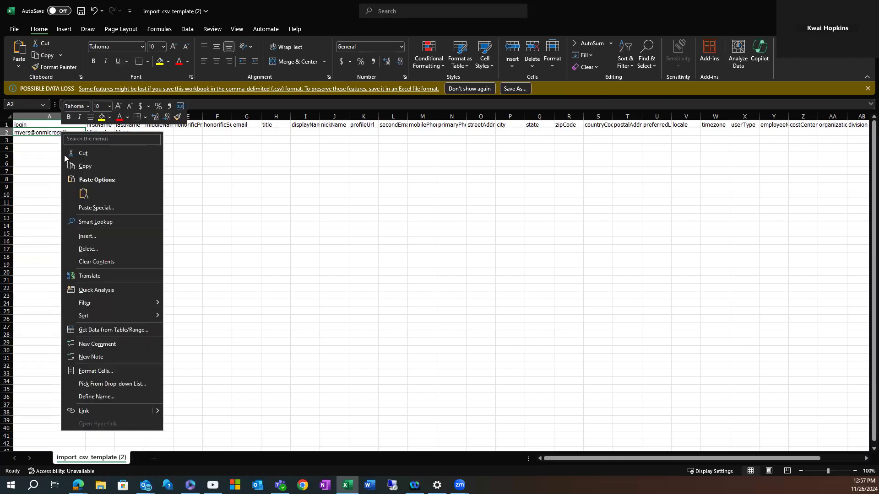
{"action": "left_click", "coordinate": [86, 167]}
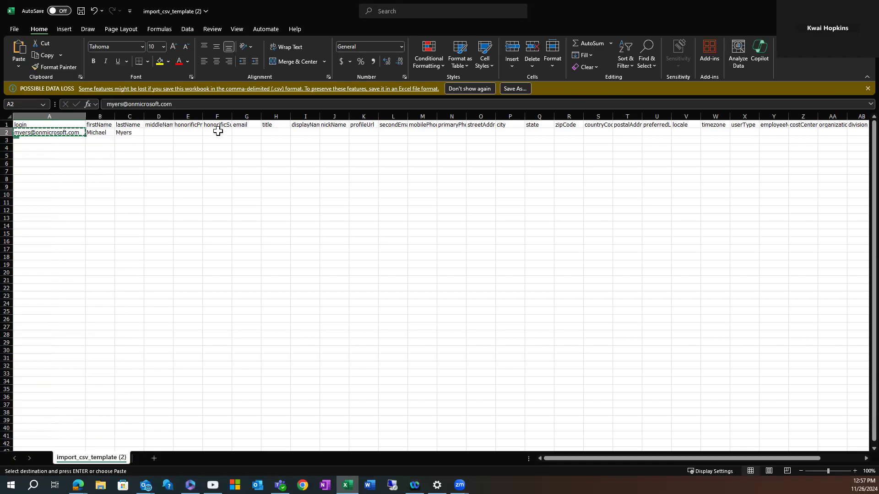
{"action": "left_click", "coordinate": [238, 133]}
{"action": "right_click", "coordinate": [241, 132]}
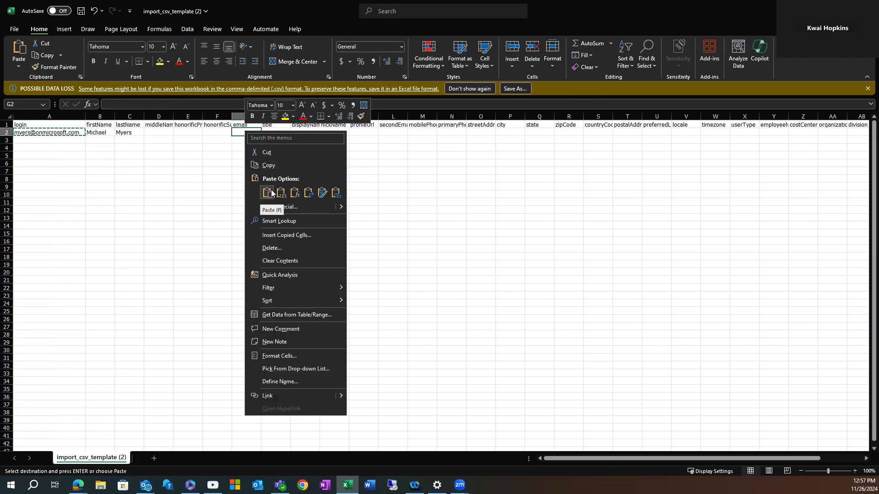
{"action": "left_click", "coordinate": [272, 193]}
{"action": "left_click_drag", "start_coordinate": [262, 117], "coordinate": [262, 116]}
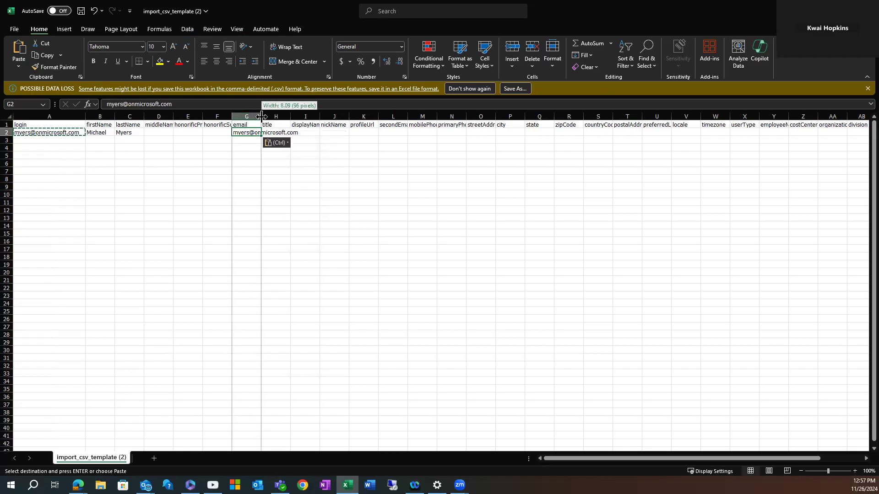
{"action": "double_click", "coordinate": [262, 116]}
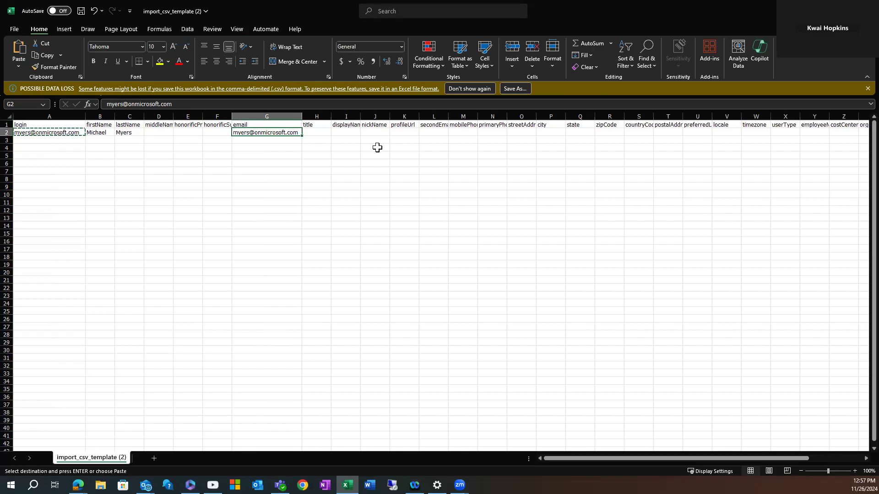
{"action": "left_click_drag", "start_coordinate": [599, 459], "coordinate": [629, 456]}
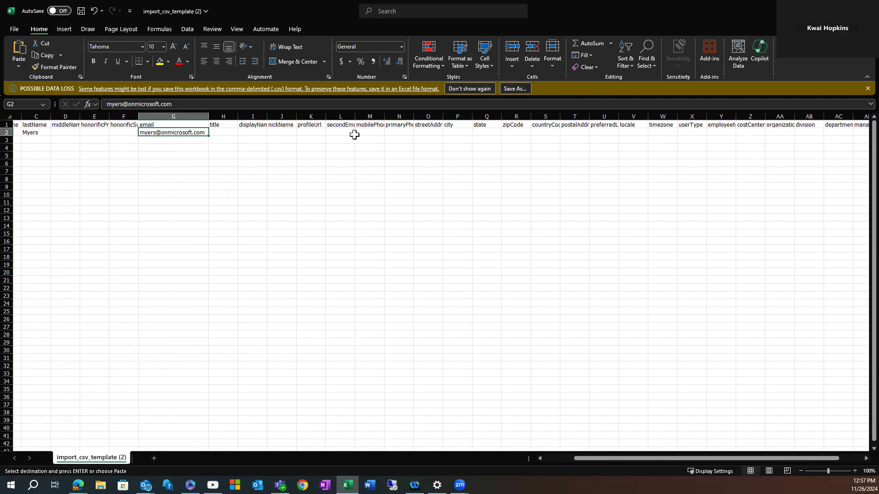
Enter the user's mobile phone number in M2 and autofit columns M and N.
{"action": "left_click", "coordinate": [371, 132]}
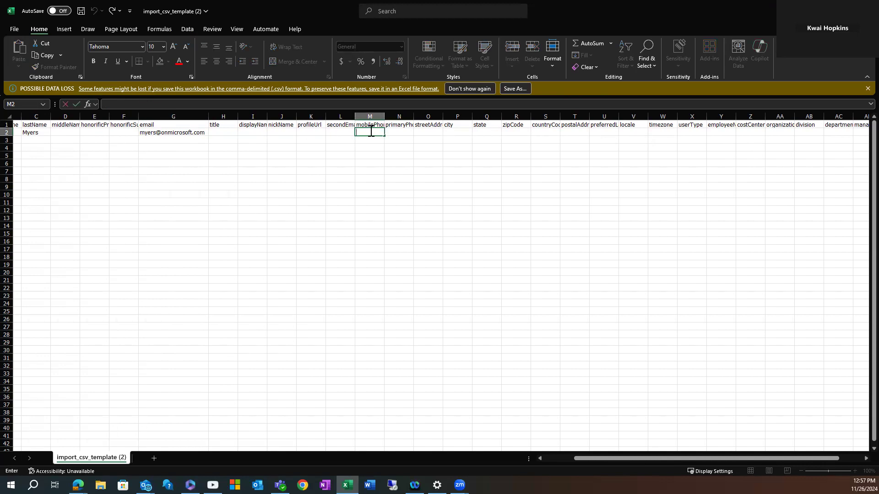
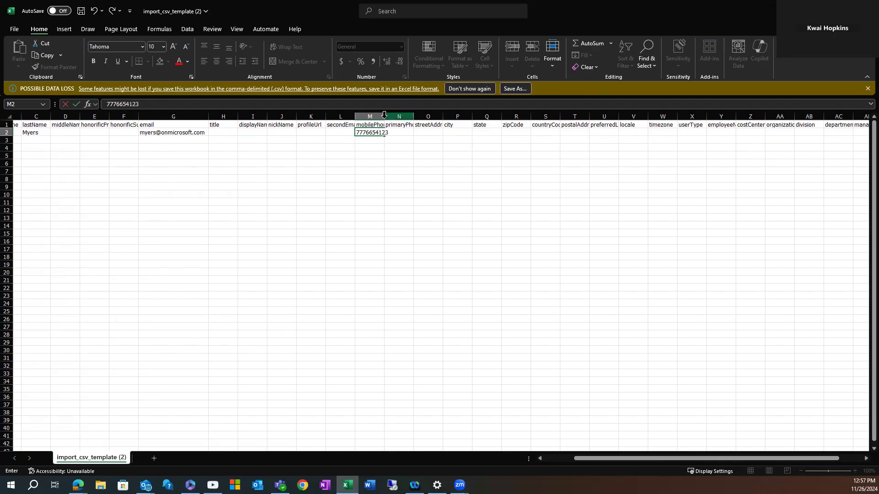
{"action": "left_click", "coordinate": [399, 116]}
{"action": "double_click", "coordinate": [384, 116]}
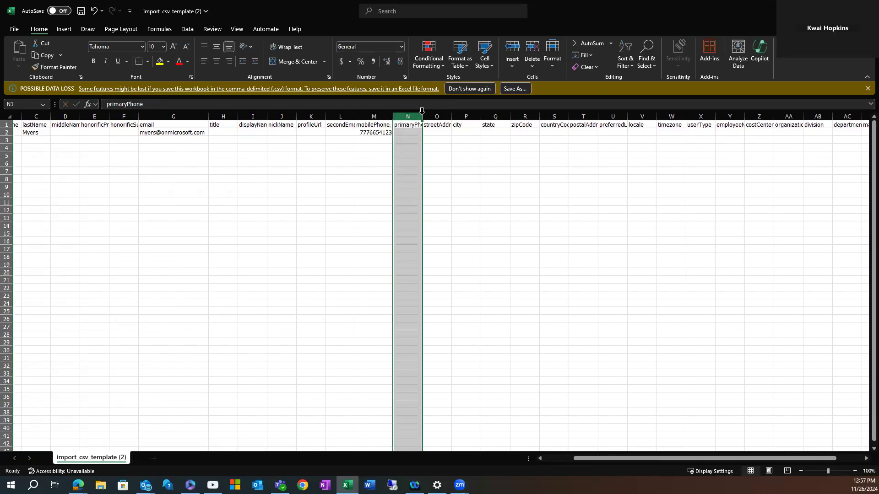
{"action": "double_click", "coordinate": [422, 116]}
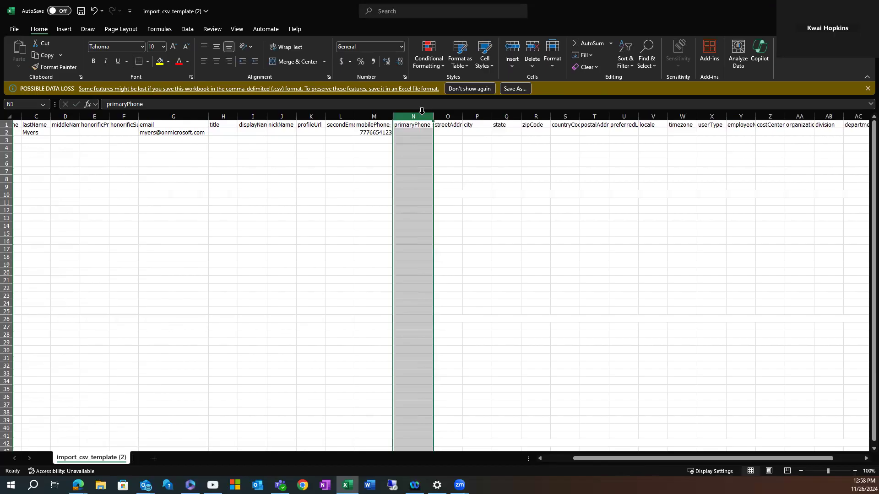
Enter the user's street address in O2, fixing a typo, and autofit column O.
{"action": "left_click", "coordinate": [446, 132]}
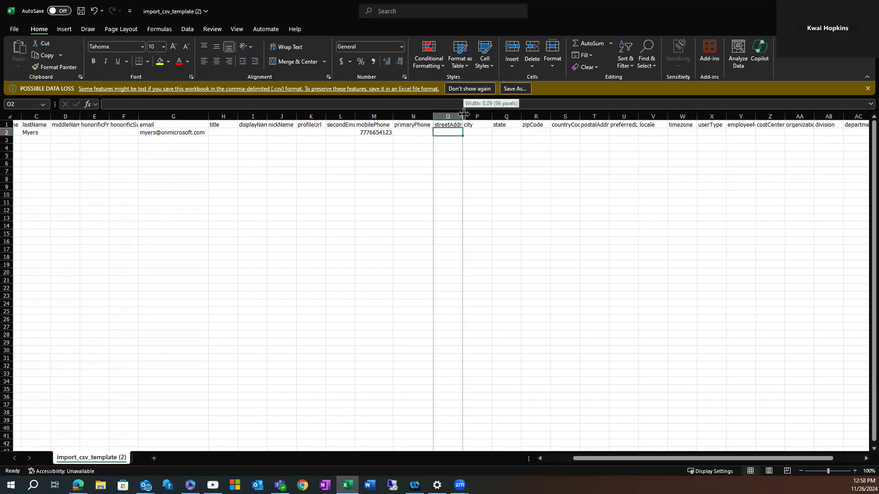
{"action": "double_click", "coordinate": [462, 116]}
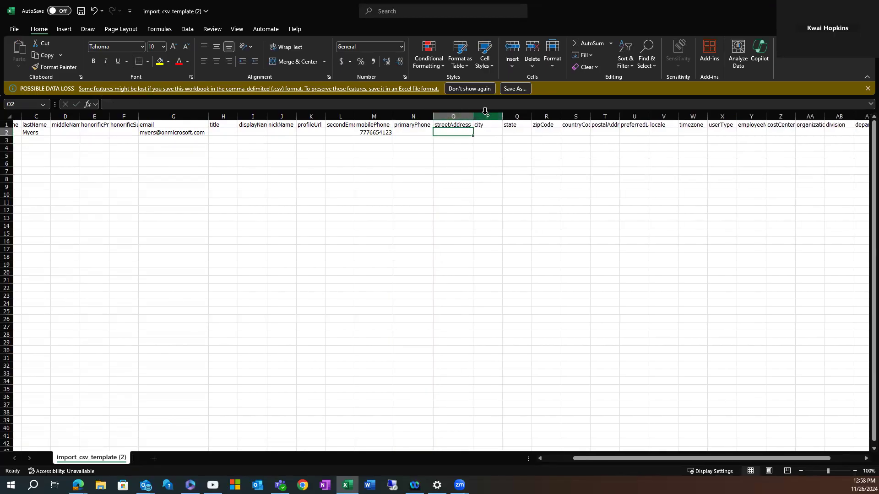
{"action": "double_click", "coordinate": [454, 132]}
{"action": "type", "text": "555 Dem Ave"}
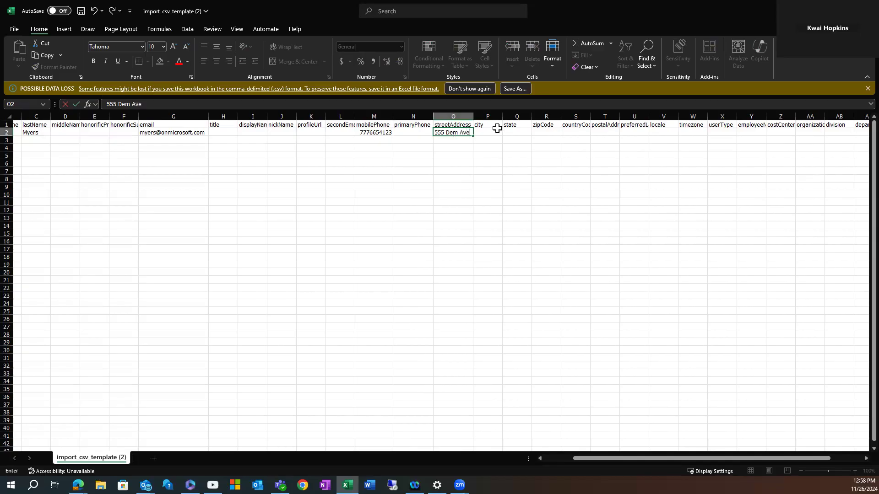
{"action": "double_click", "coordinate": [457, 132]}
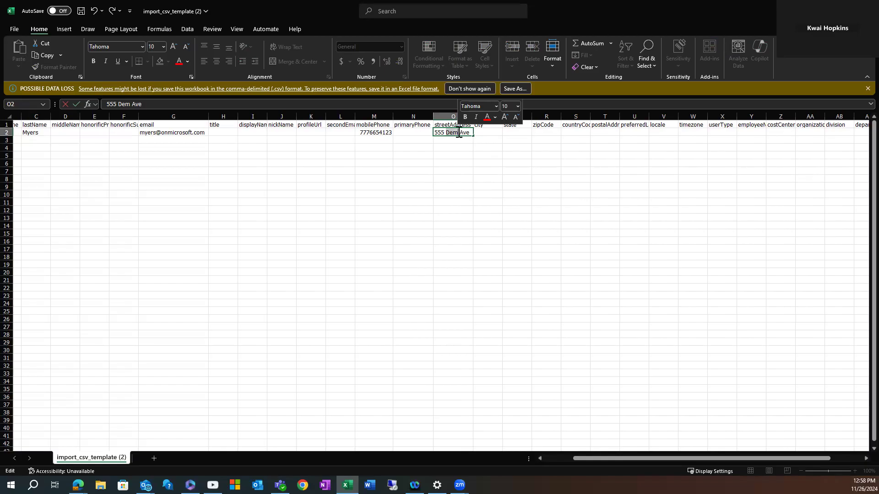
{"action": "type", "text": "o"}
{"action": "key", "text": "BackSpace"}
{"action": "type", "text": "Demo"}
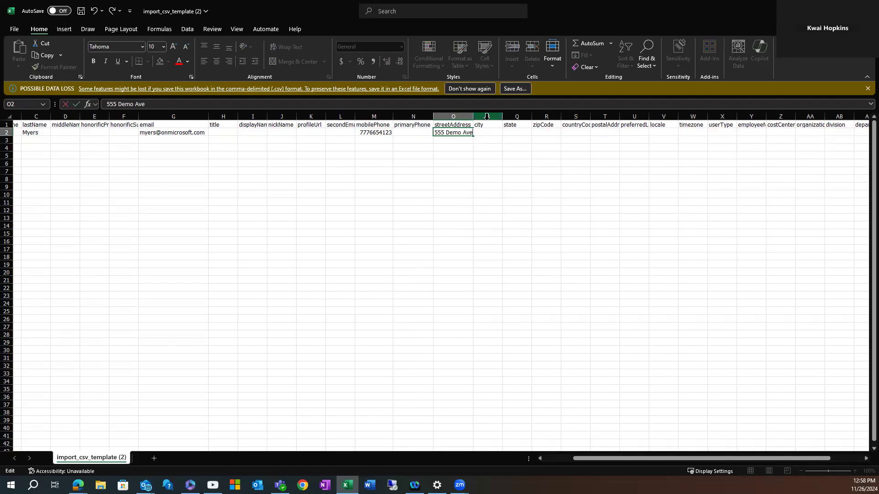
{"action": "double_click", "coordinate": [474, 116]}
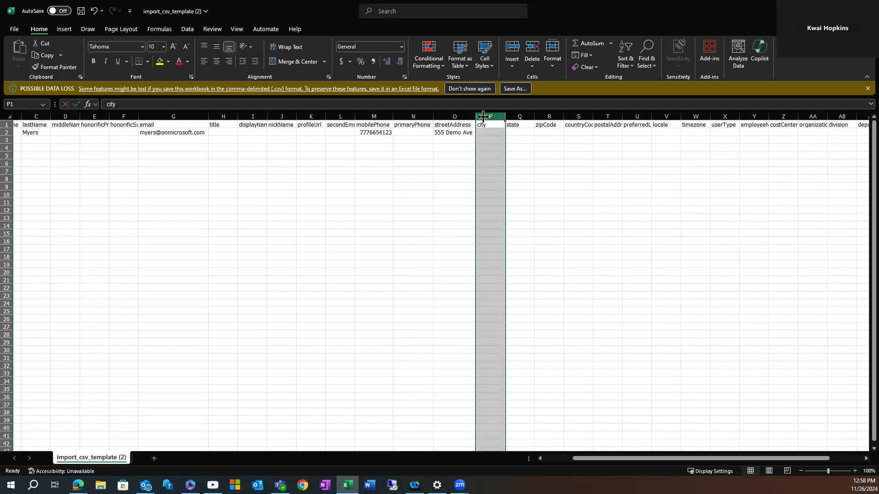
Fill in the user's city in P2, state in Q2 and ZIP code in R2.
{"action": "double_click", "coordinate": [491, 132]}
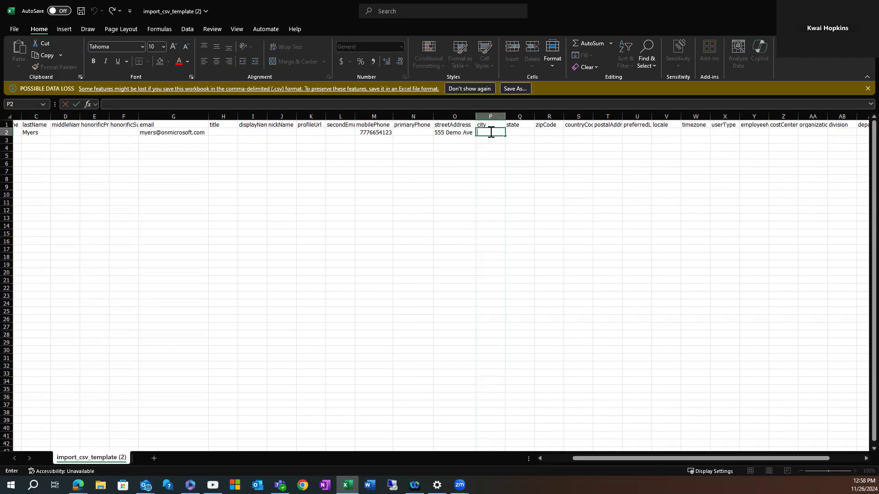
{"action": "type", "text": "New York"}
{"action": "left_click", "coordinate": [515, 133]}
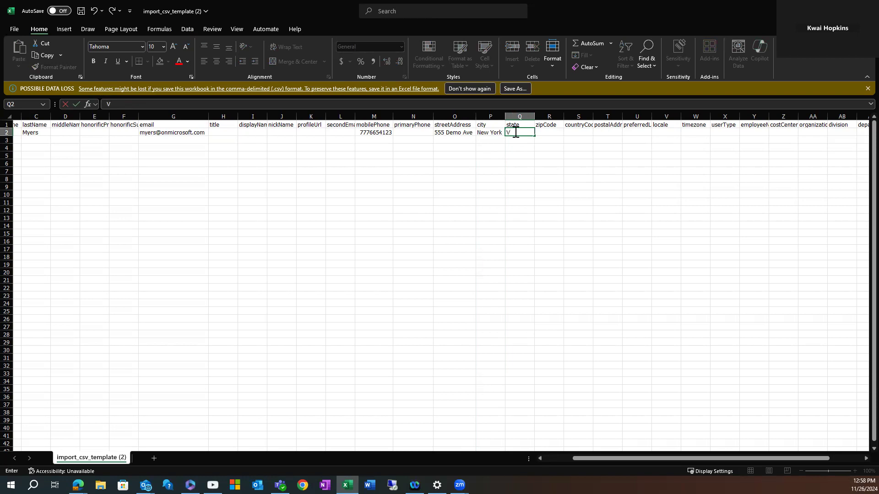
{"action": "type", "text": "NY"}
{"action": "left_click", "coordinate": [543, 133]}
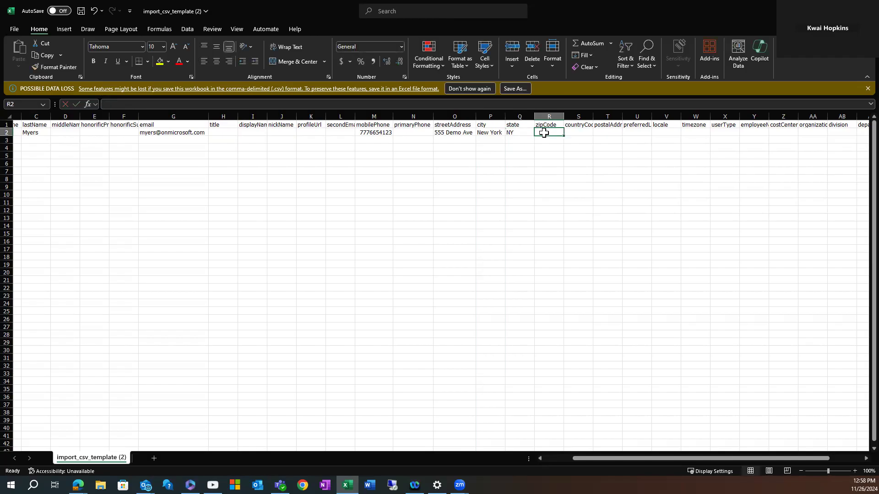
{"action": "type", "text": "12345"}
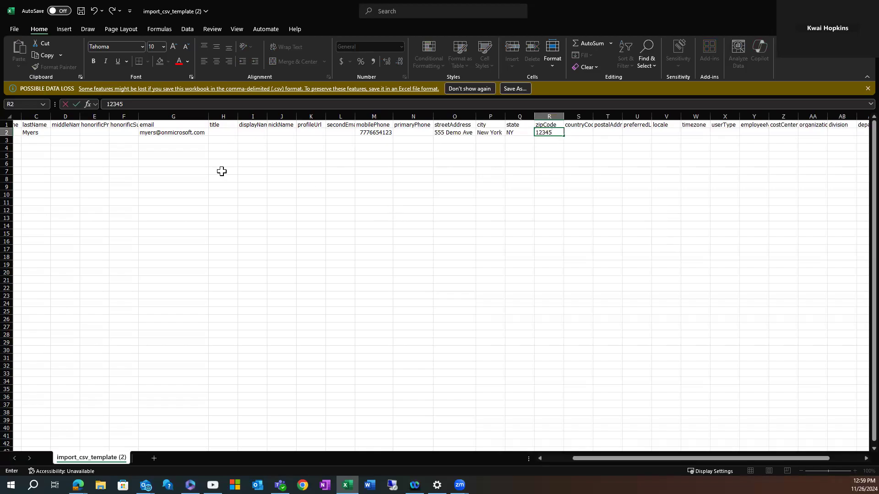
Save the CSV file to this PC and switch back to the Okta browser window.
{"action": "left_click", "coordinate": [52, 11]}
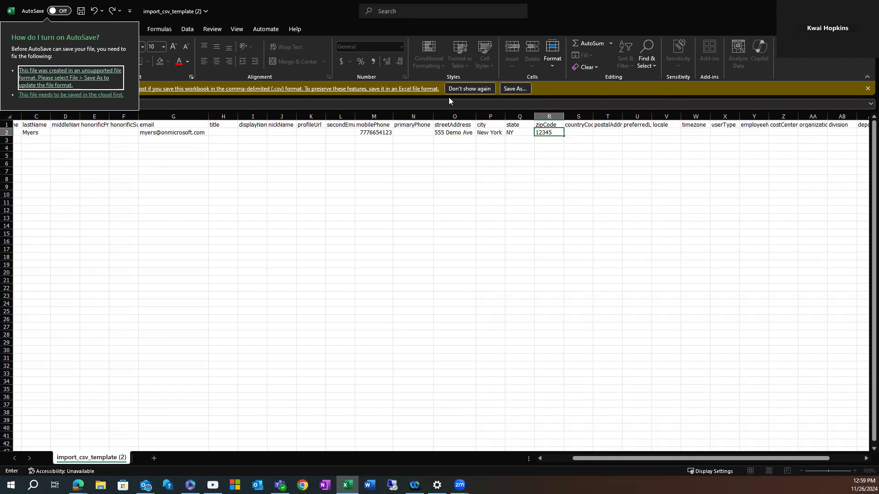
{"action": "left_click", "coordinate": [514, 91]}
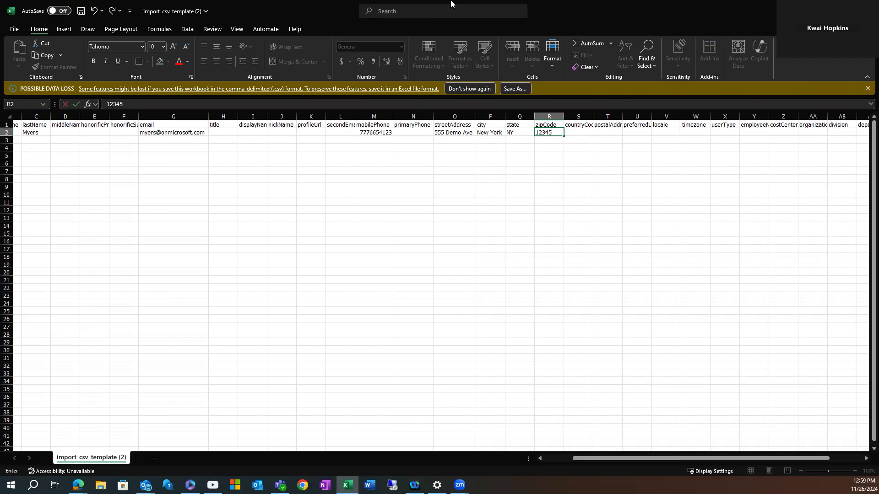
{"action": "left_click", "coordinate": [79, 11]}
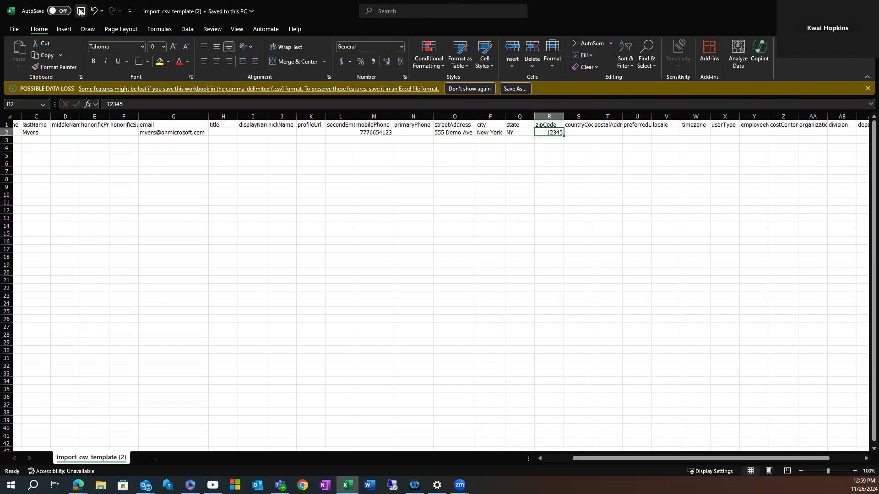
{"action": "left_click", "coordinate": [65, 12]}
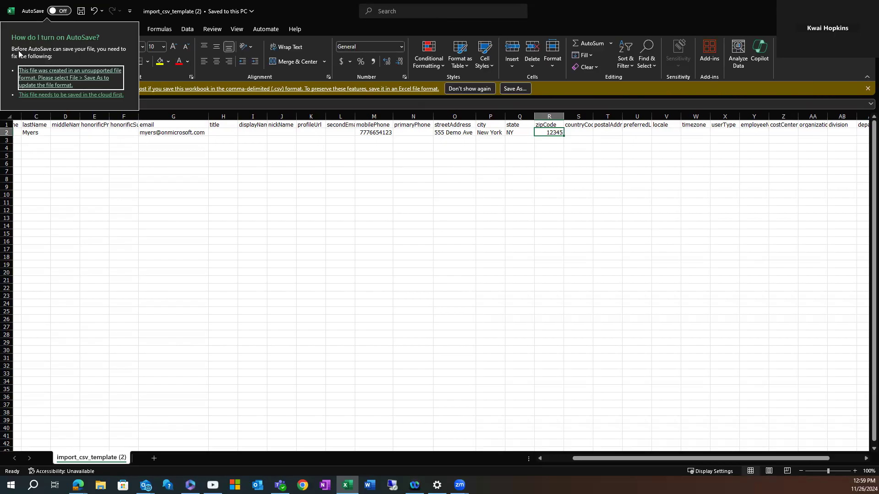
{"action": "left_click", "coordinate": [68, 95]}
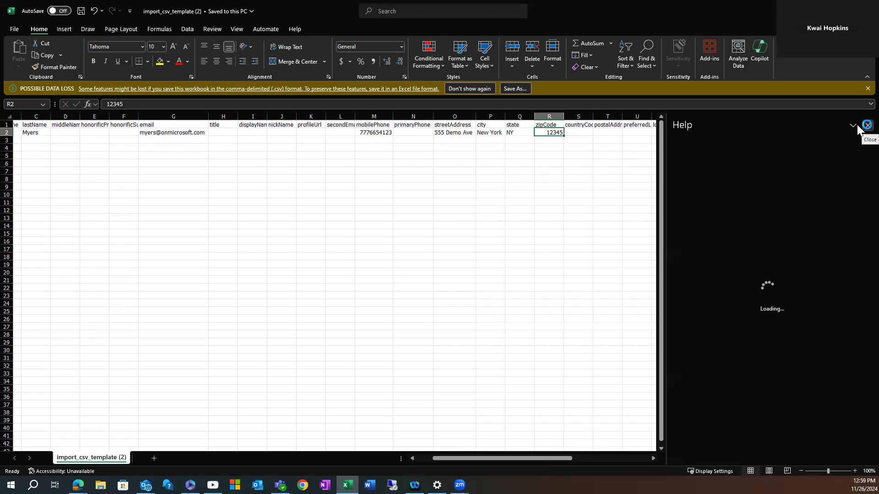
{"action": "left_click", "coordinate": [867, 126]}
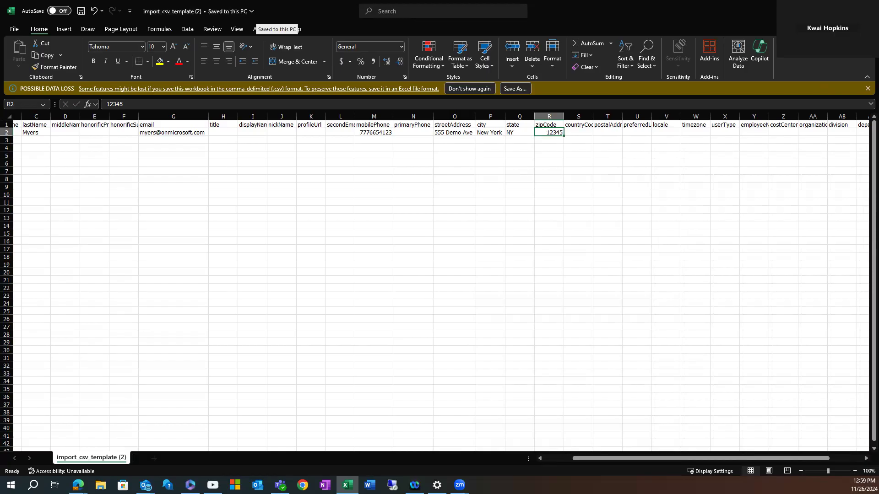
{"action": "key", "text": "alt+Tab"}
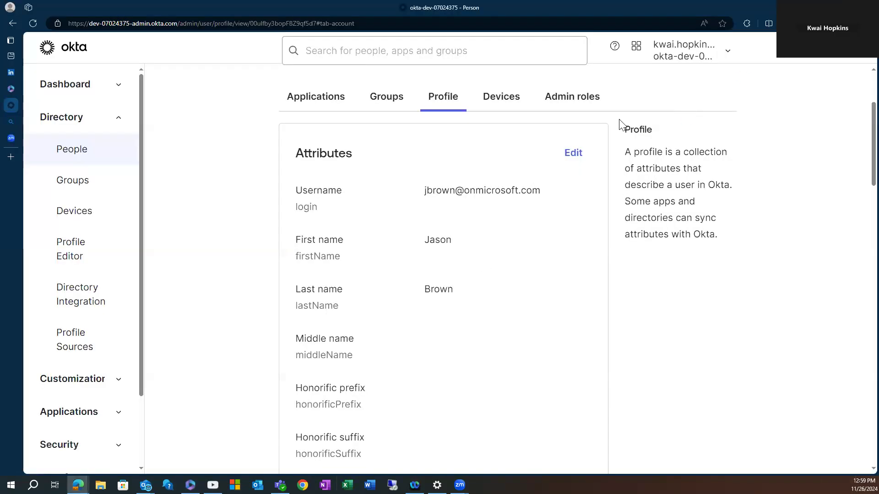
Upload import_csv_template (2).csv from Downloads through People's Import users from CSV.
{"action": "scroll", "coordinate": [620, 123], "scroll_direction": "up", "scroll_amount": 3}
{"action": "left_click", "coordinate": [75, 151]}
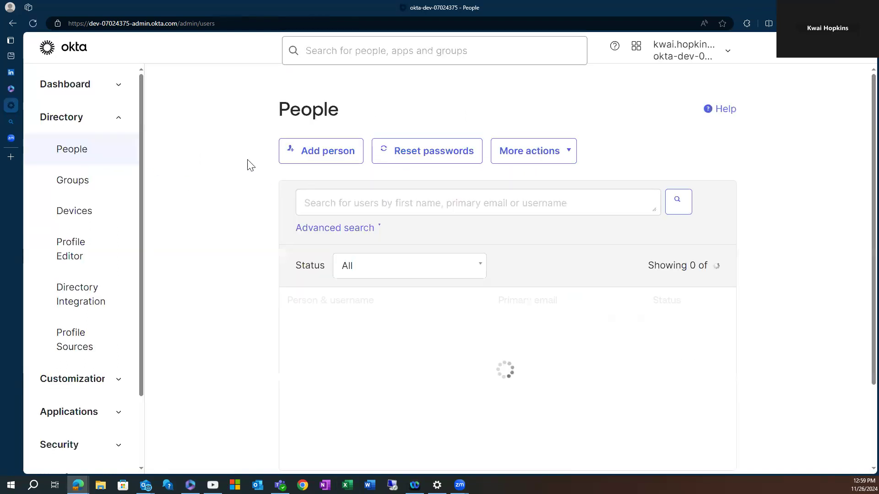
{"action": "left_click", "coordinate": [565, 150]}
{"action": "left_click", "coordinate": [529, 191]}
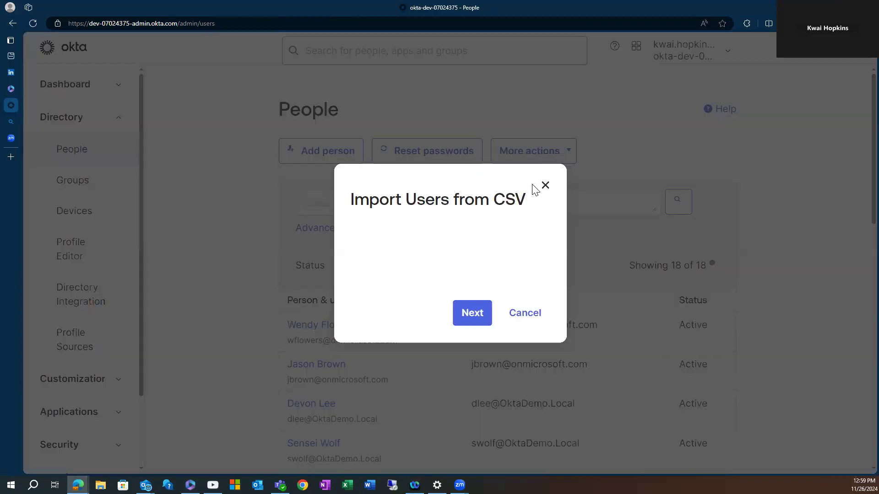
{"action": "left_click", "coordinate": [524, 274]}
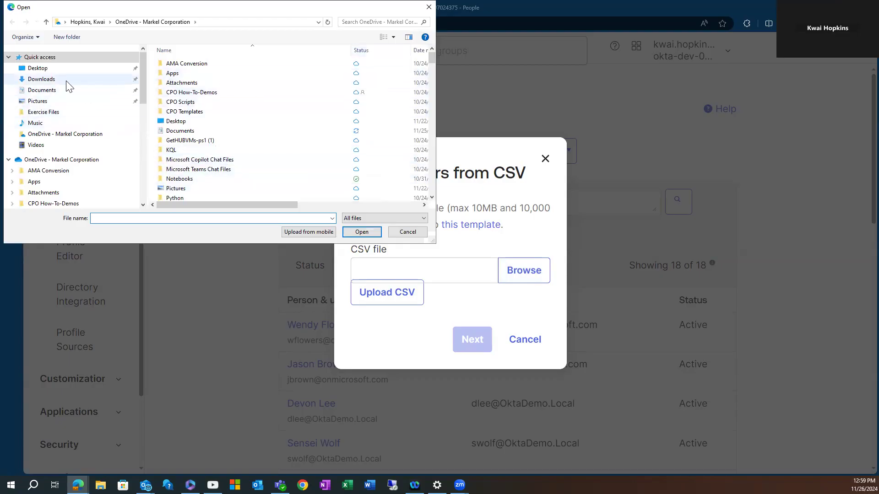
{"action": "left_click", "coordinate": [50, 78]}
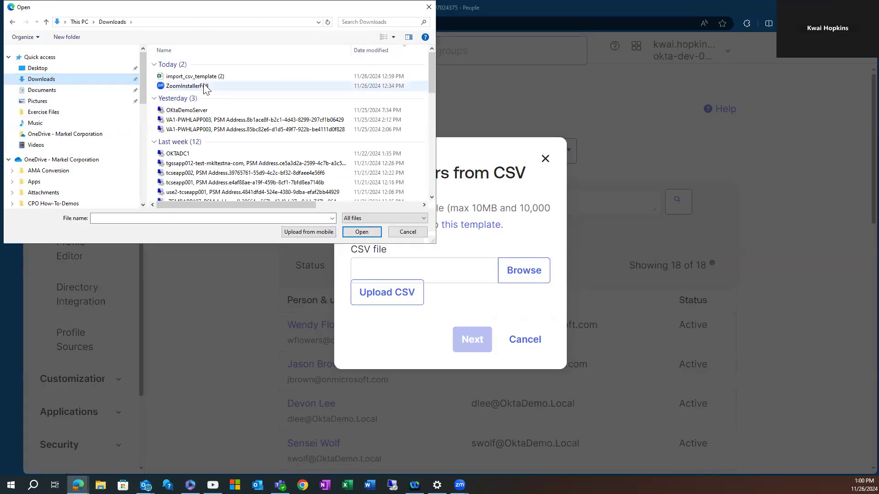
{"action": "left_click", "coordinate": [205, 77]}
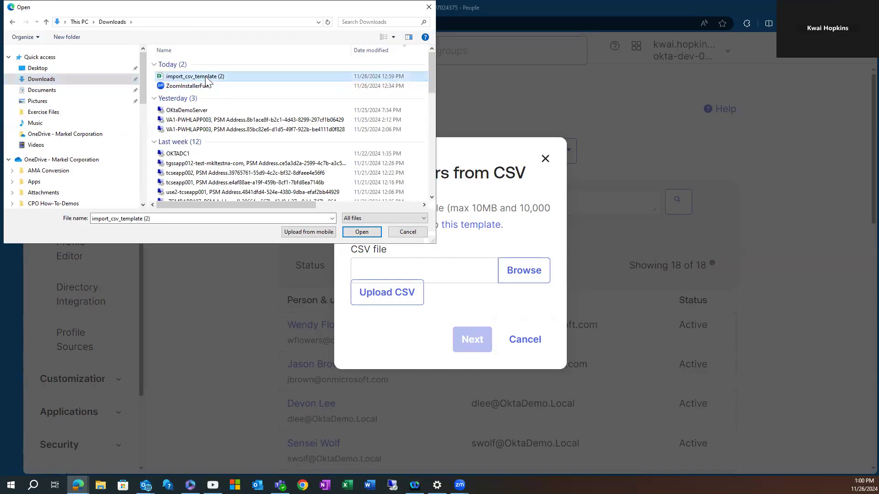
{"action": "left_click", "coordinate": [362, 231]}
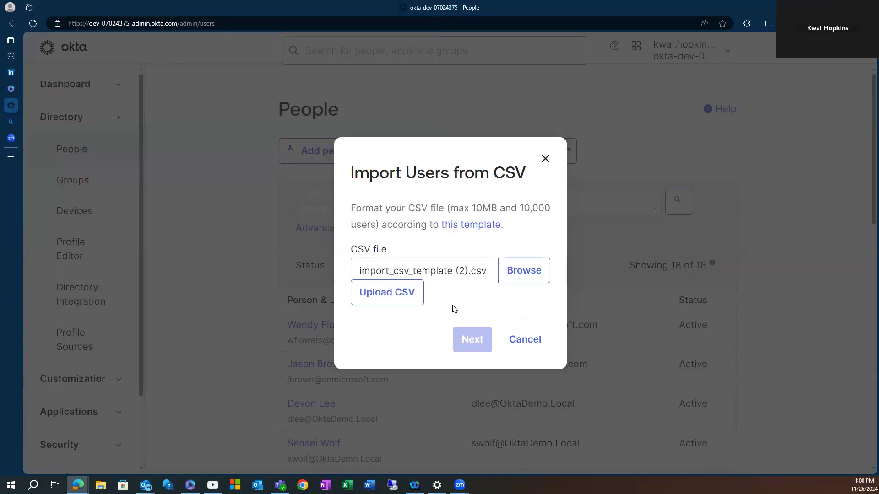
{"action": "left_click", "coordinate": [391, 293]}
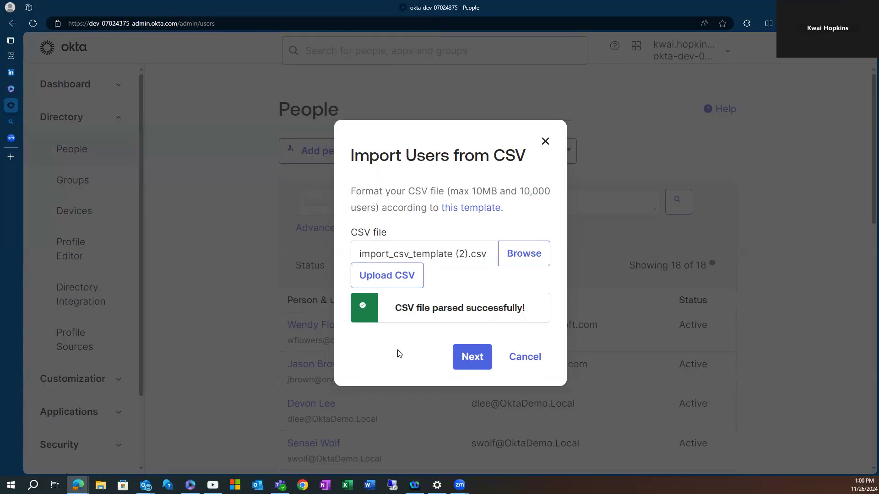
Import the CSV user with 'Automatically activate new users' enabled.
{"action": "left_click", "coordinate": [482, 365]}
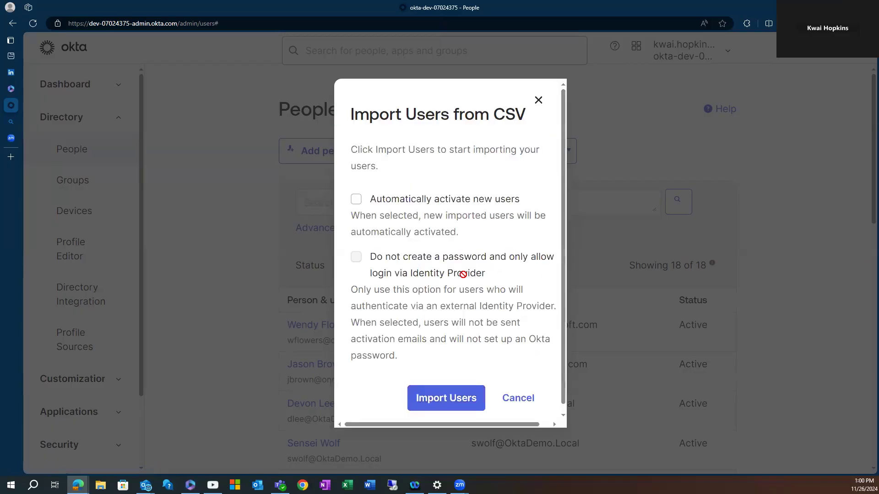
{"action": "scroll", "coordinate": [494, 261], "scroll_direction": "down", "scroll_amount": 1}
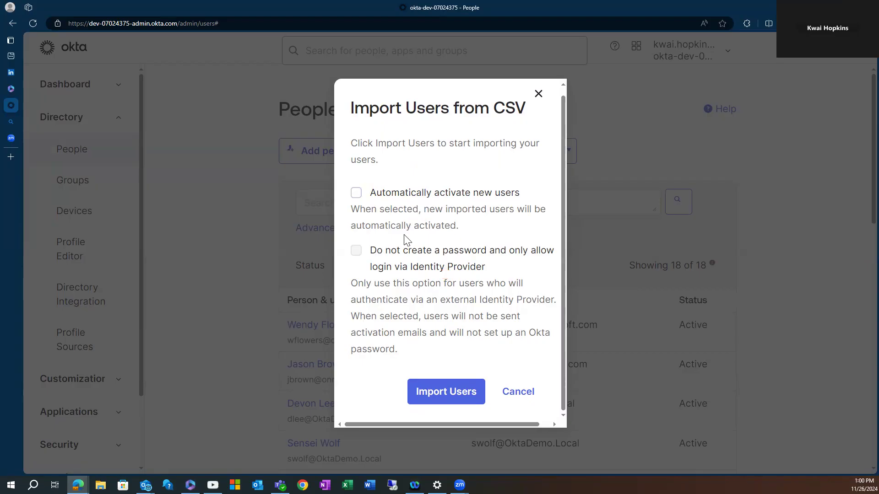
{"action": "left_click", "coordinate": [357, 193]}
{"action": "left_click", "coordinate": [450, 393]}
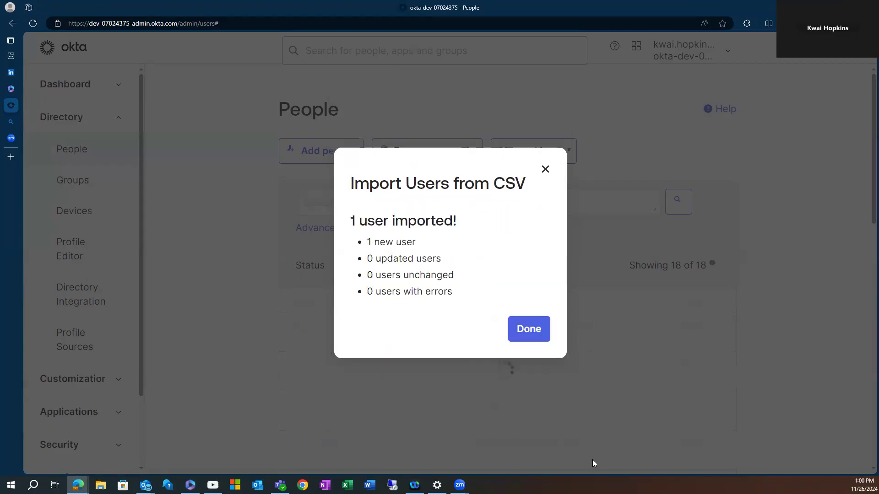
{"action": "left_click", "coordinate": [522, 331]}
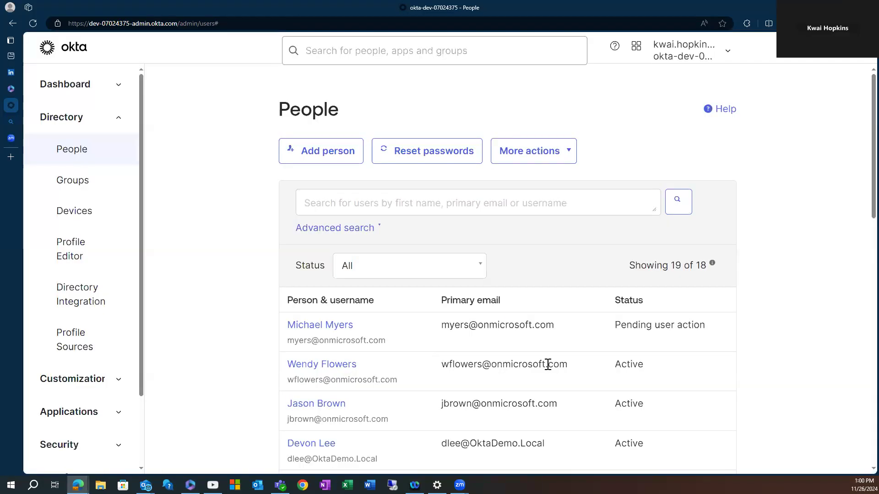
Refresh the People list to find the new user, 19 users total, Pending user action.
{"action": "left_click", "coordinate": [33, 23]}
{"action": "scroll", "coordinate": [626, 320], "scroll_direction": "down", "scroll_amount": 1}
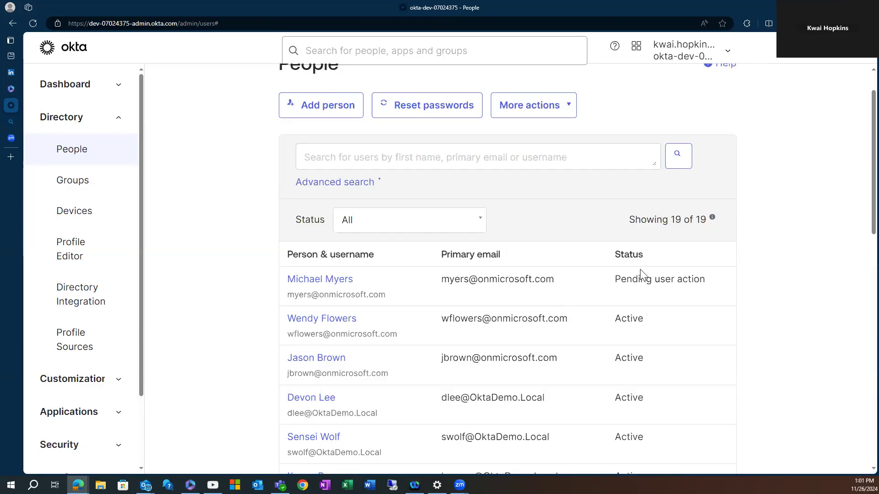
{"action": "scroll", "coordinate": [640, 270], "scroll_direction": "down", "scroll_amount": 1}
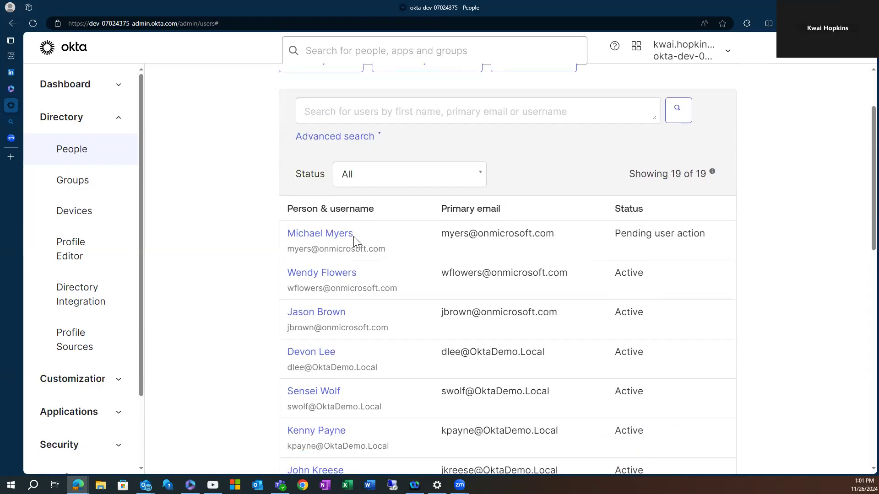
{"action": "scroll", "coordinate": [412, 272], "scroll_direction": "up", "scroll_amount": 2}
{"action": "scroll", "coordinate": [595, 322], "scroll_direction": "down", "scroll_amount": 4}
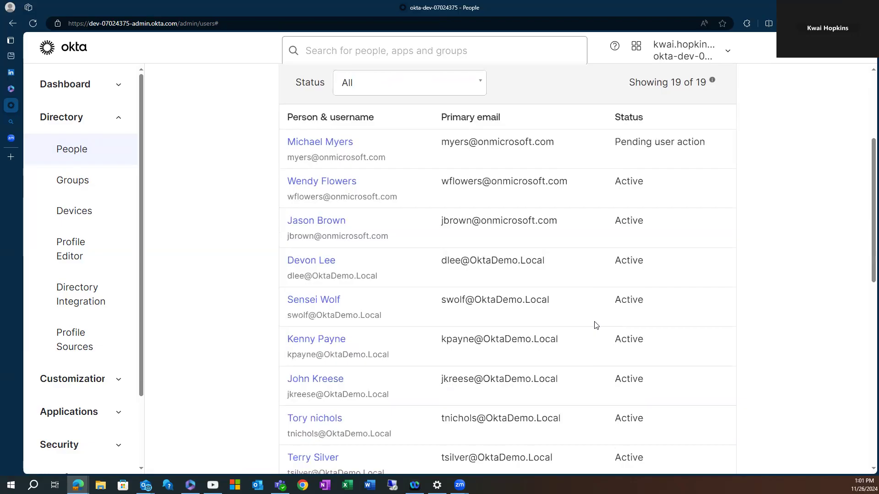
{"action": "scroll", "coordinate": [595, 323], "scroll_direction": "up", "scroll_amount": 3}
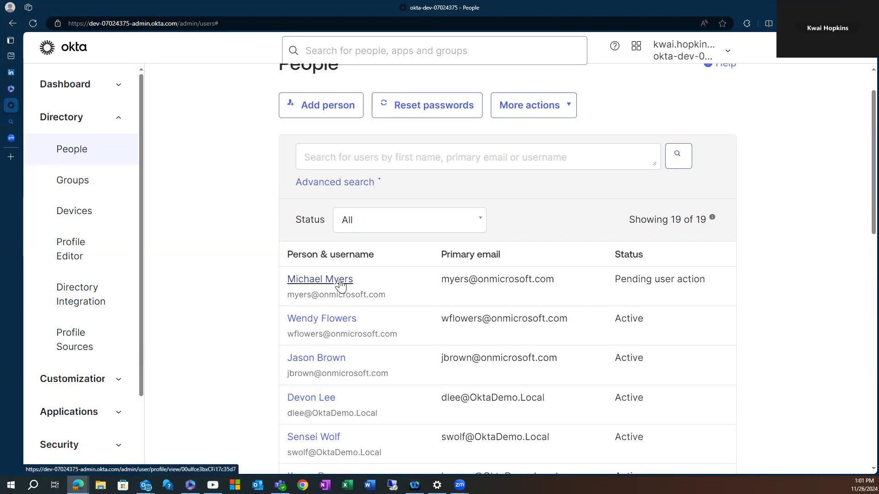
{"action": "scroll", "coordinate": [414, 226], "scroll_direction": "up", "scroll_amount": 1}
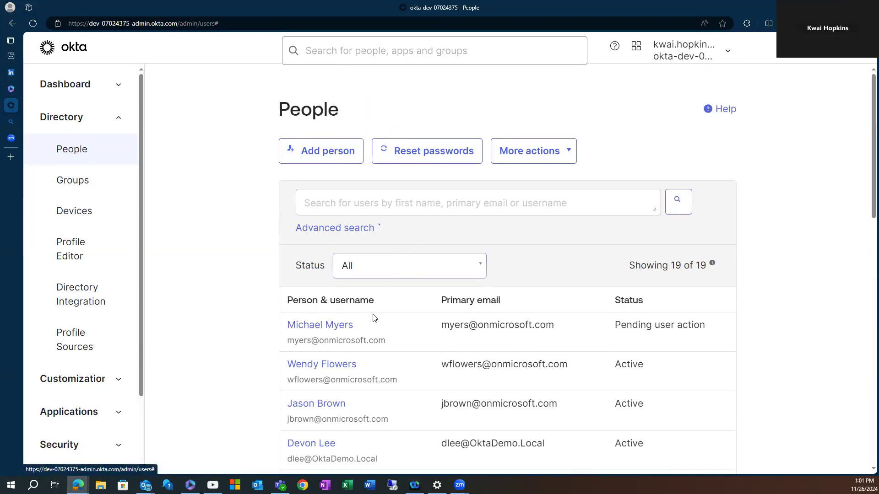
Activate the new user with a temporary password, copy it, and return to People.
{"action": "left_click", "coordinate": [348, 329]}
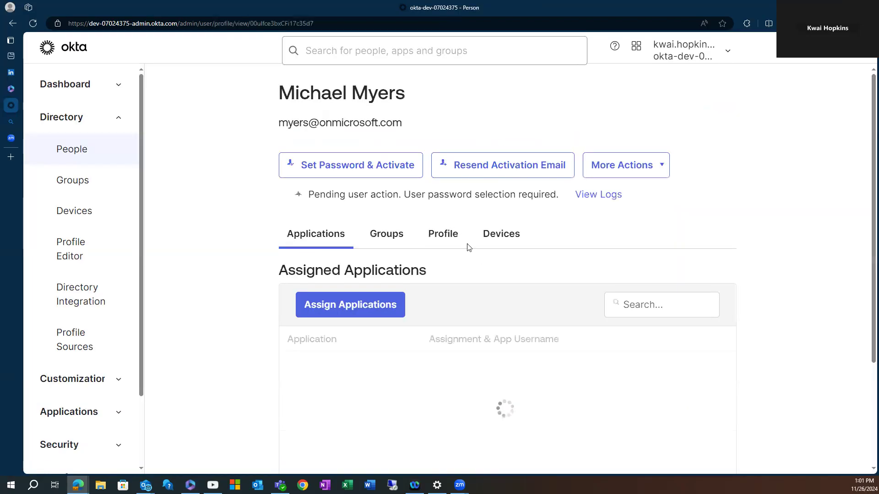
{"action": "left_click", "coordinate": [368, 167]}
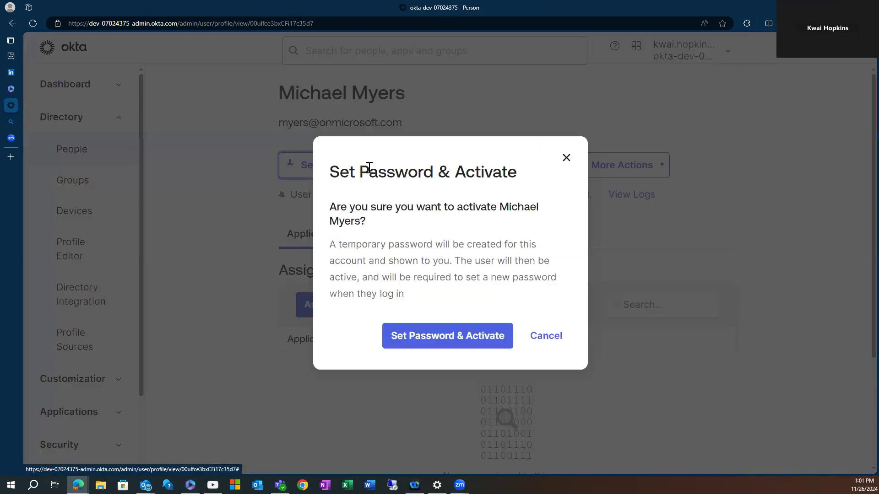
{"action": "left_click", "coordinate": [460, 337]}
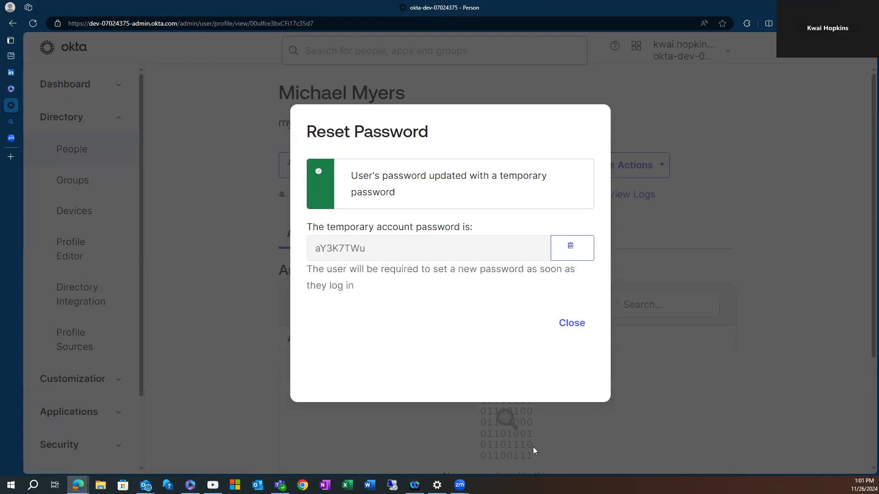
{"action": "left_click", "coordinate": [571, 248]}
{"action": "left_click", "coordinate": [576, 247]}
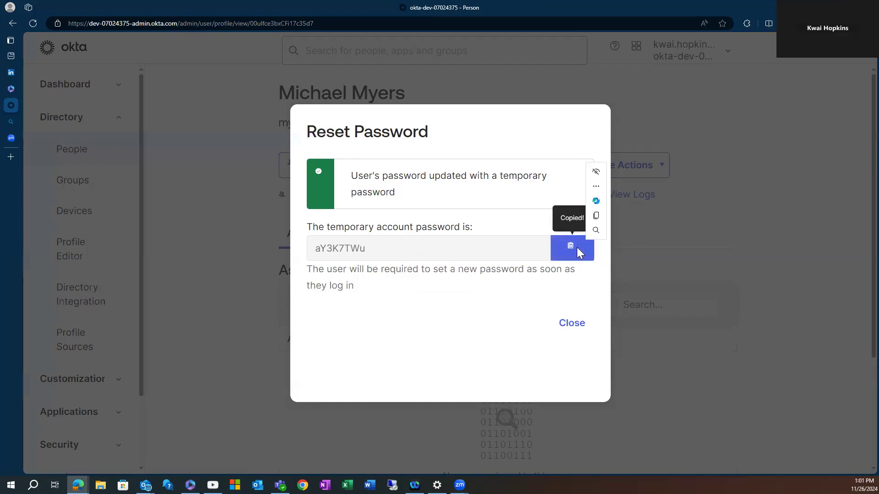
{"action": "left_click", "coordinate": [573, 324]}
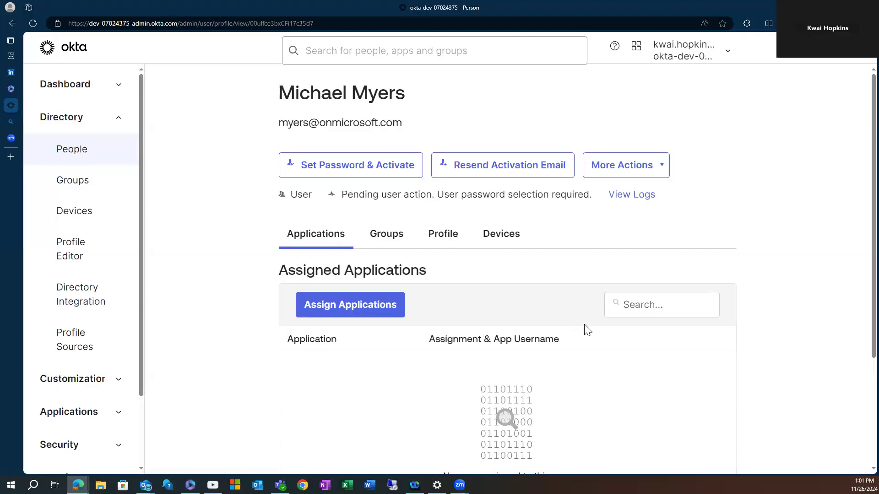
{"action": "left_click", "coordinate": [32, 23]}
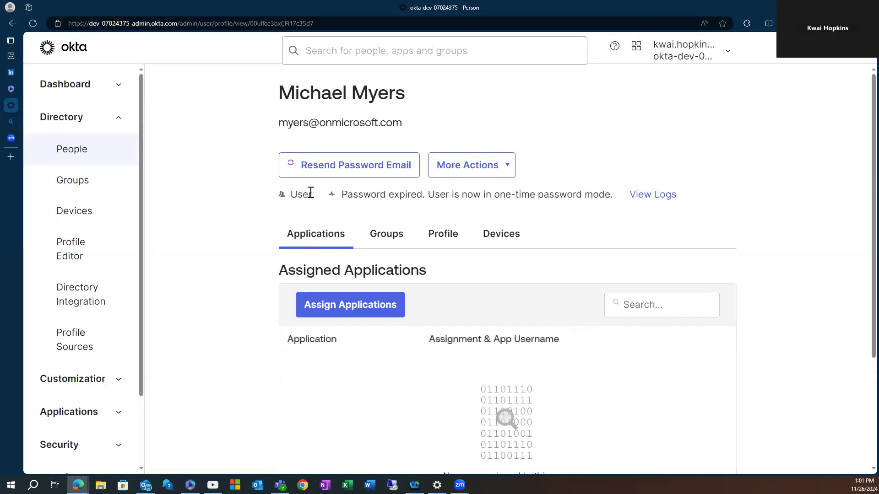
{"action": "left_click", "coordinate": [72, 150]}
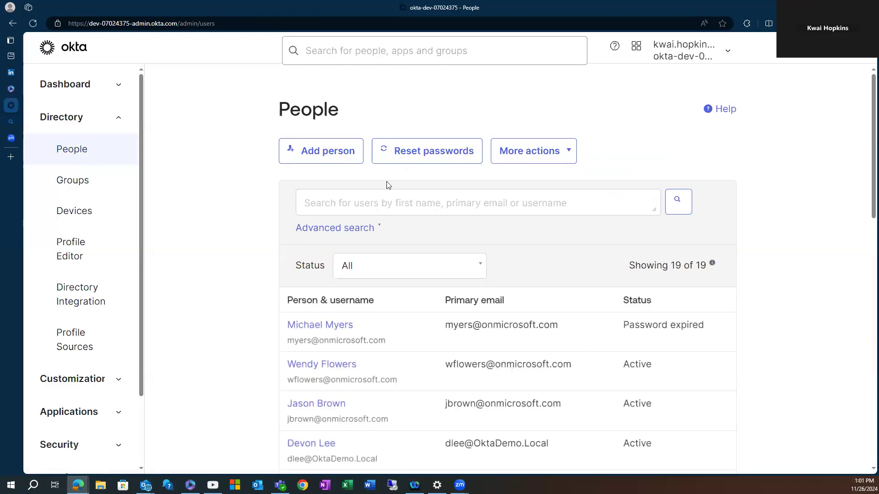
Resend the password email from the new user's profile and go back to People.
{"action": "left_click", "coordinate": [565, 158]}
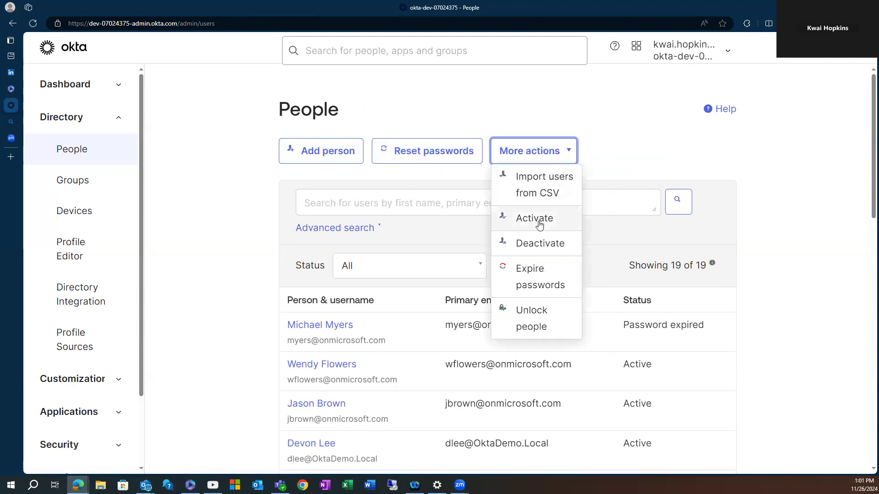
{"action": "left_click", "coordinate": [414, 341]}
{"action": "left_click", "coordinate": [339, 326]}
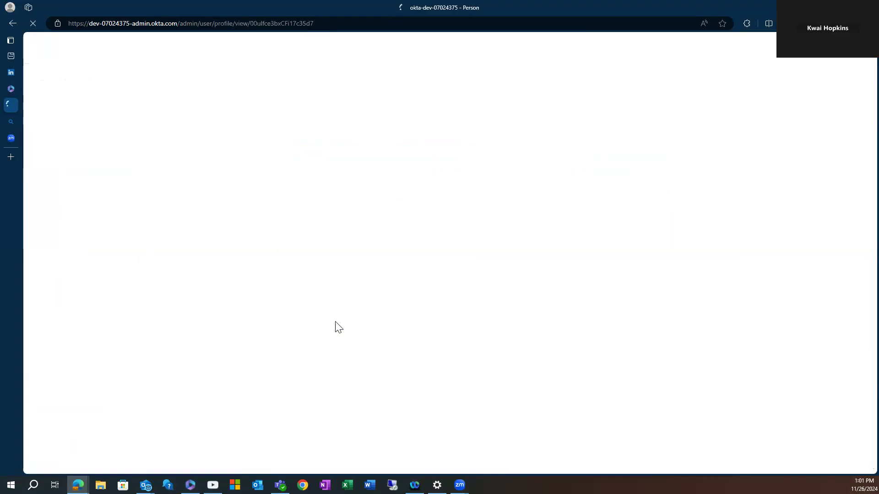
{"action": "left_click", "coordinate": [496, 165]}
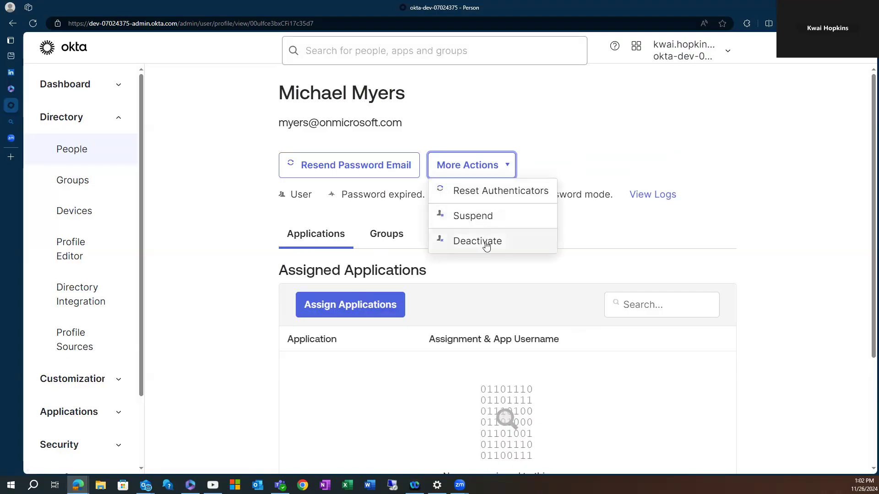
{"action": "left_click", "coordinate": [559, 153]}
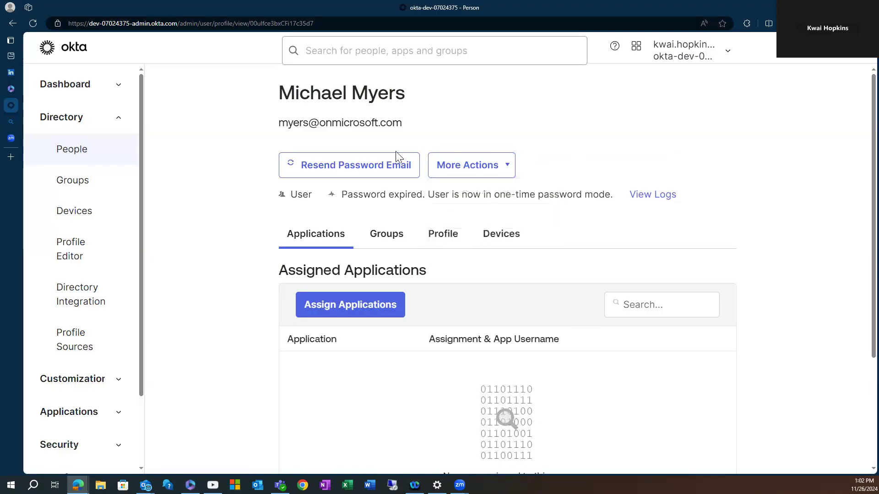
{"action": "left_click", "coordinate": [307, 158]}
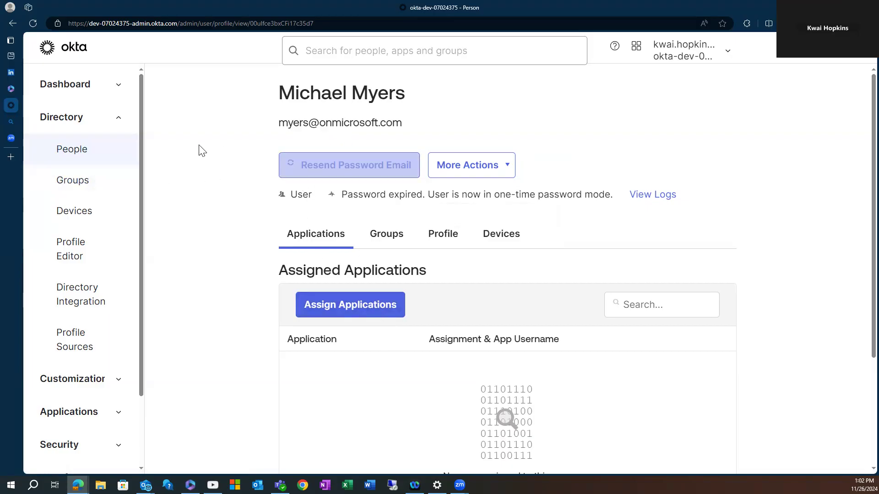
{"action": "left_click", "coordinate": [68, 151]}
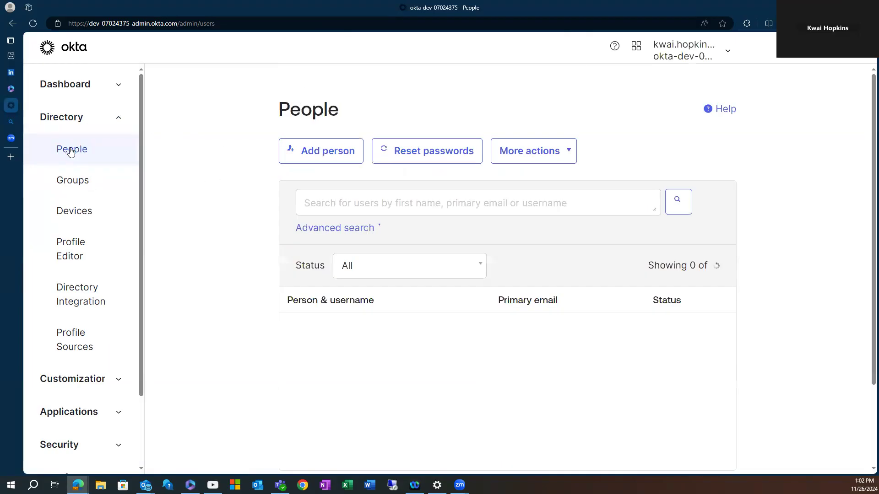
Scroll the People list to confirm 19 users, the imported one Password expired.
{"action": "scroll", "coordinate": [435, 384], "scroll_direction": "down", "scroll_amount": 2}
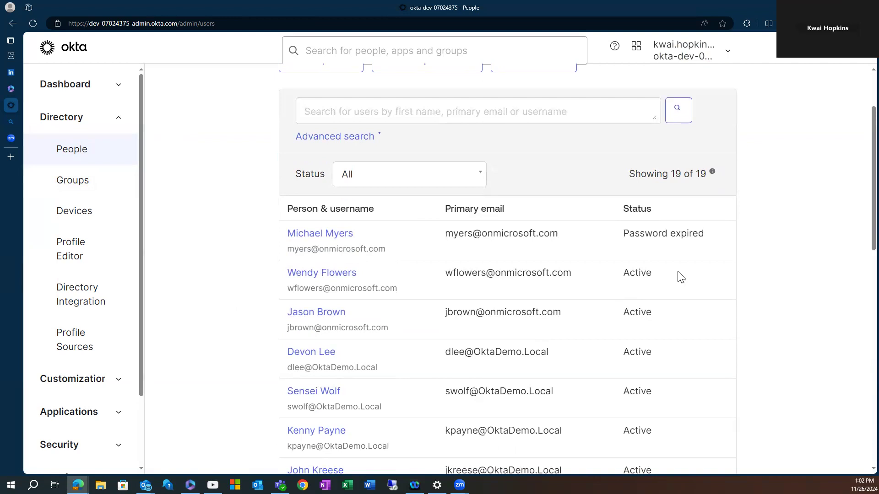
{"action": "scroll", "coordinate": [652, 251], "scroll_direction": "down", "scroll_amount": 1}
{"action": "scroll", "coordinate": [623, 249], "scroll_direction": "up", "scroll_amount": 2}
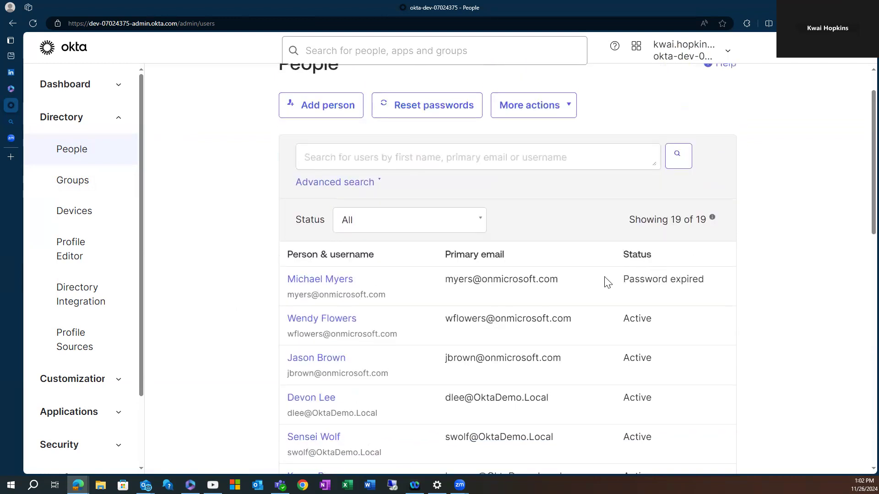
{"action": "scroll", "coordinate": [457, 280], "scroll_direction": "up", "scroll_amount": 1}
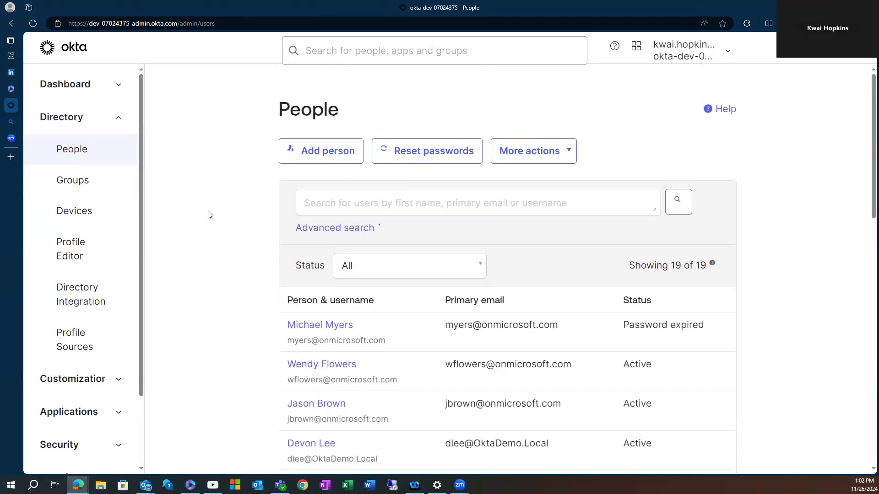
{"action": "scroll", "coordinate": [379, 293], "scroll_direction": "down", "scroll_amount": 4}
{"action": "scroll", "coordinate": [379, 292], "scroll_direction": "up", "scroll_amount": 4}
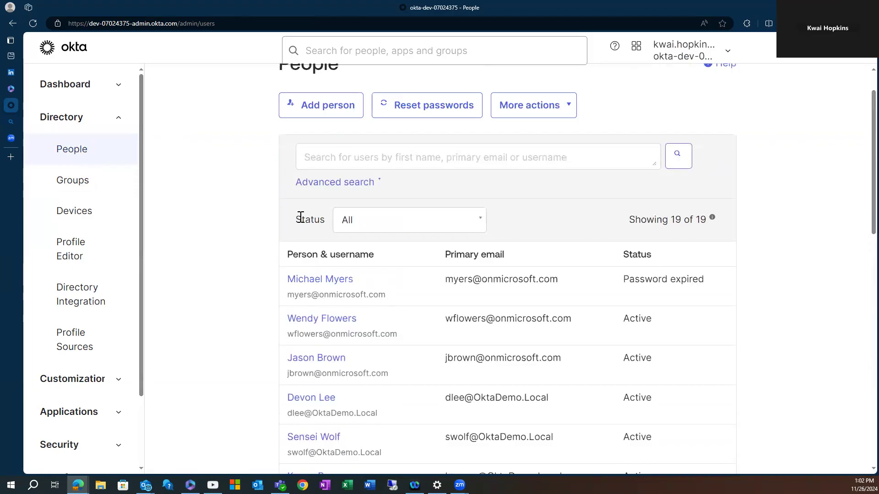
{"action": "scroll", "coordinate": [300, 218], "scroll_direction": "up", "scroll_amount": 1}
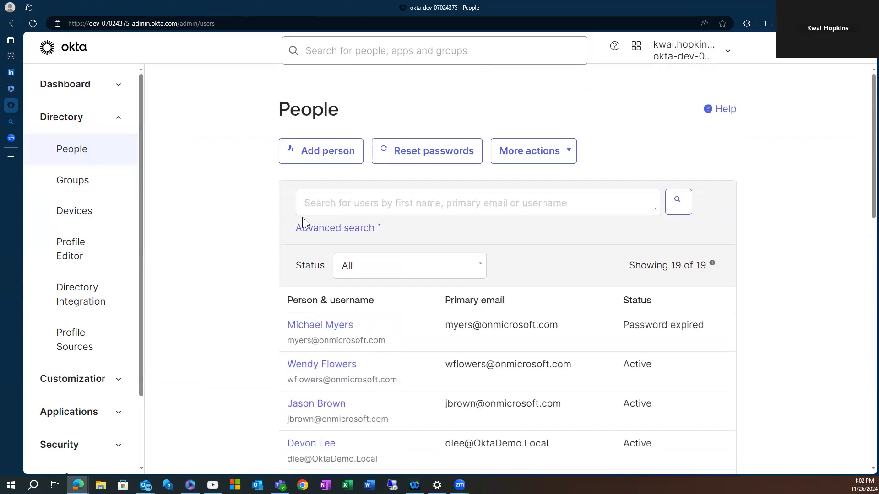
Show the Groups list with Everyone (19 people), Contractors Group, IT Admins and Okta Administrators.
{"action": "left_click", "coordinate": [76, 188]}
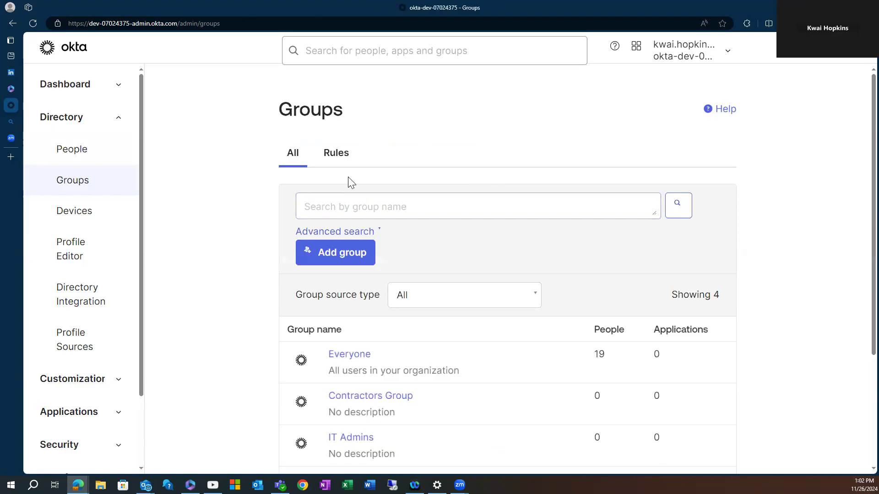
{"action": "scroll", "coordinate": [380, 238], "scroll_direction": "down", "scroll_amount": 1}
{"action": "scroll", "coordinate": [376, 219], "scroll_direction": "up", "scroll_amount": 1}
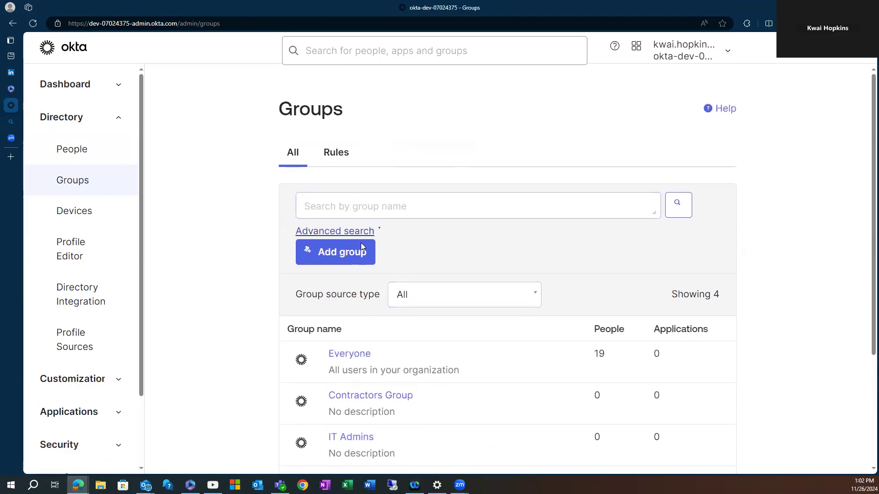
{"action": "scroll", "coordinate": [363, 247], "scroll_direction": "down", "scroll_amount": 3}
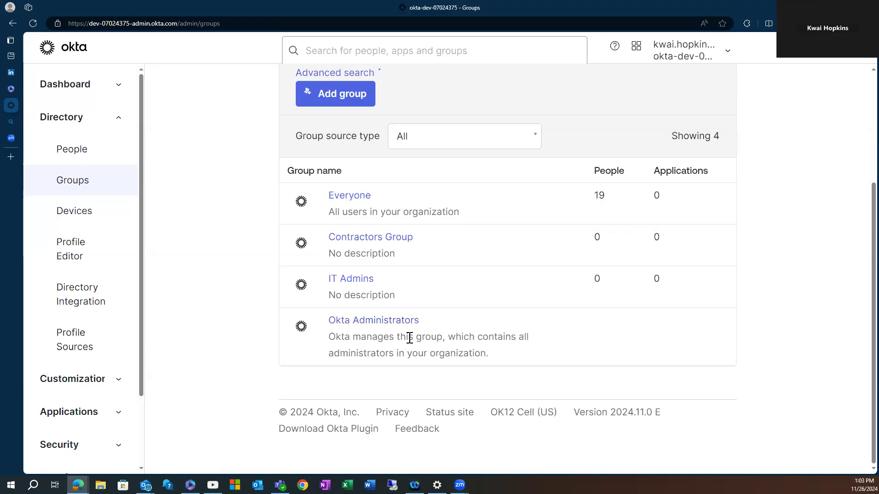
Add a group named 'Cobra Kai Group' with a blank description and save it.
{"action": "scroll", "coordinate": [400, 337], "scroll_direction": "up", "scroll_amount": 3}
{"action": "left_click", "coordinate": [340, 254]}
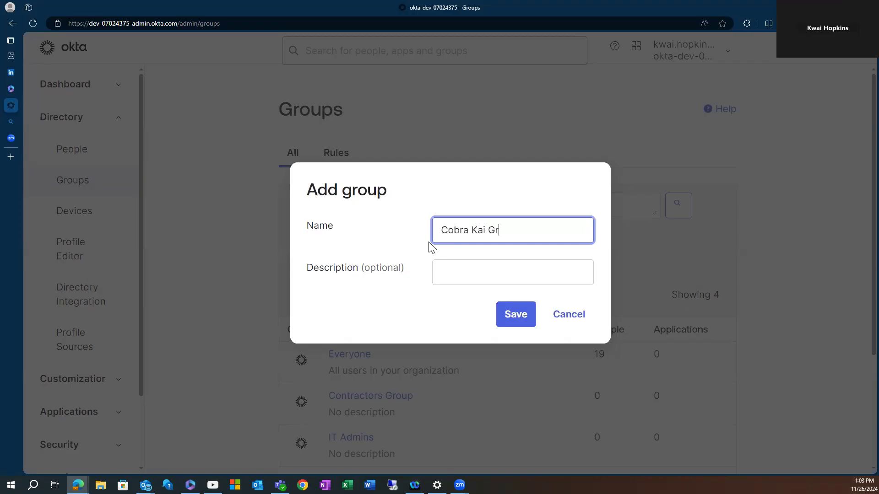
{"action": "left_click", "coordinate": [481, 187]}
{"action": "left_click", "coordinate": [573, 264]}
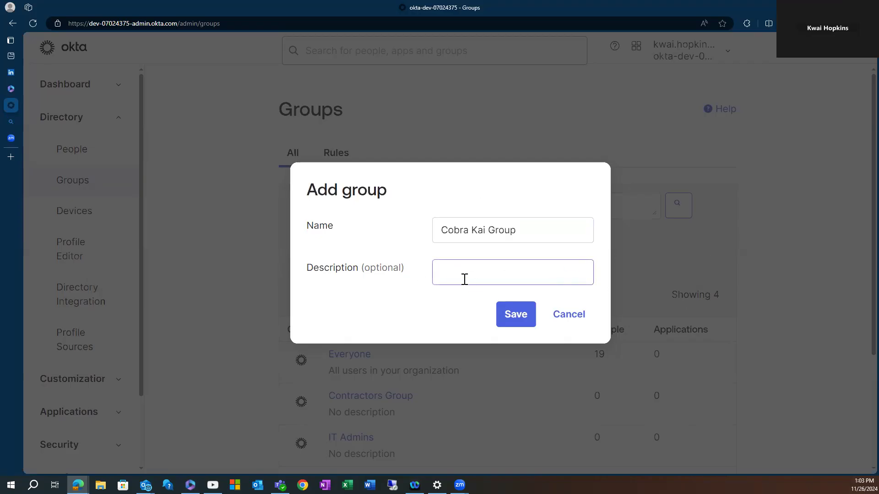
{"action": "left_click", "coordinate": [517, 314]}
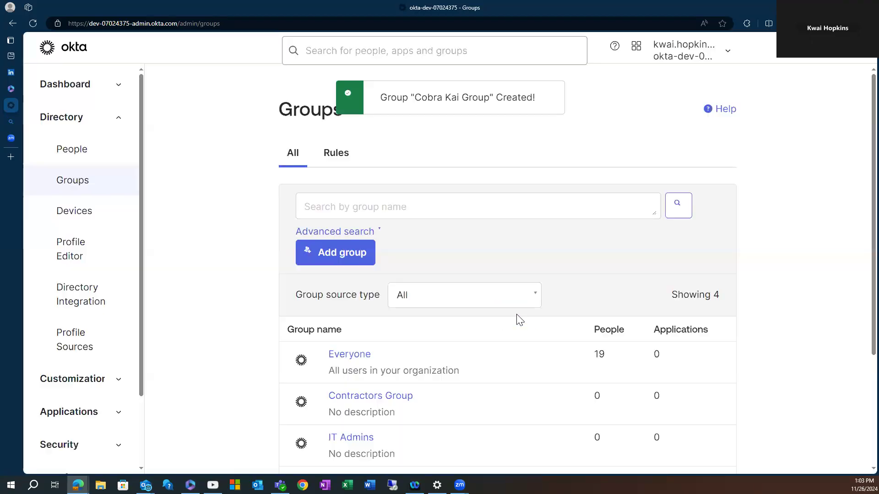
Reload Groups and open Cobra Kai Group's detail page (0 of 0 members), then choose Assign people.
{"action": "scroll", "coordinate": [414, 346], "scroll_direction": "down", "scroll_amount": 4}
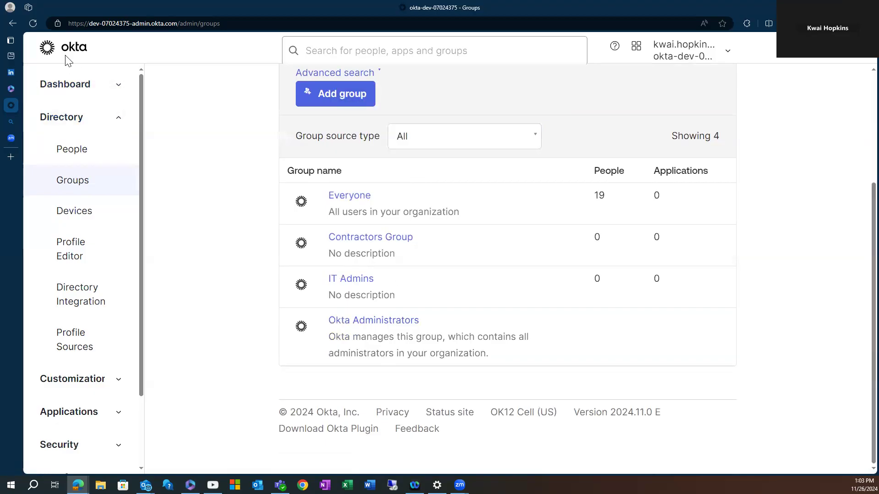
{"action": "left_click", "coordinate": [33, 24]}
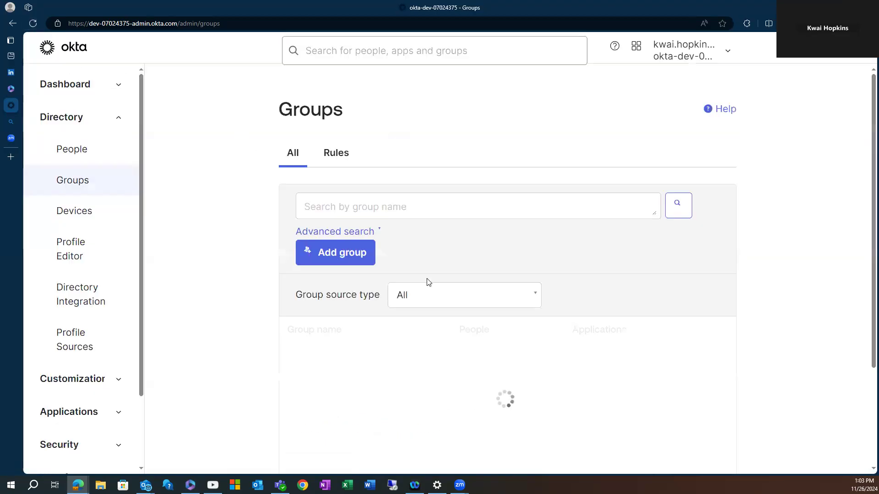
{"action": "scroll", "coordinate": [476, 323], "scroll_direction": "down", "scroll_amount": 2}
{"action": "left_click", "coordinate": [368, 218]}
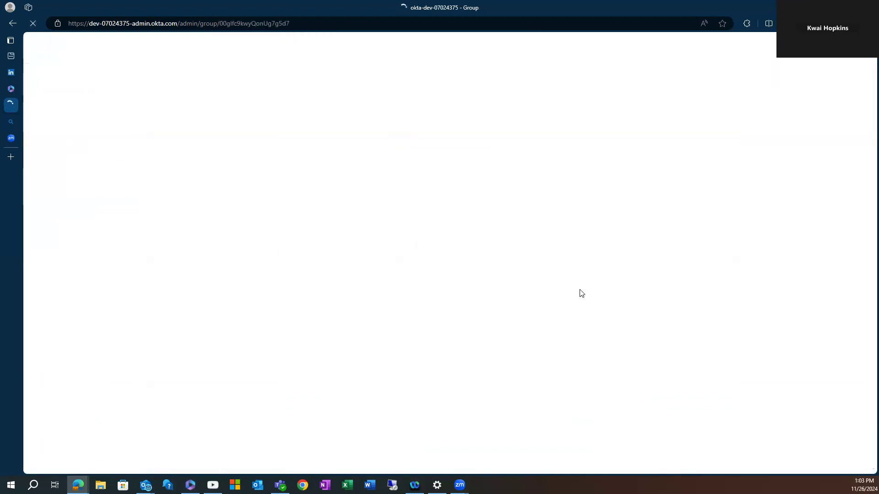
{"action": "scroll", "coordinate": [425, 253], "scroll_direction": "down", "scroll_amount": 2}
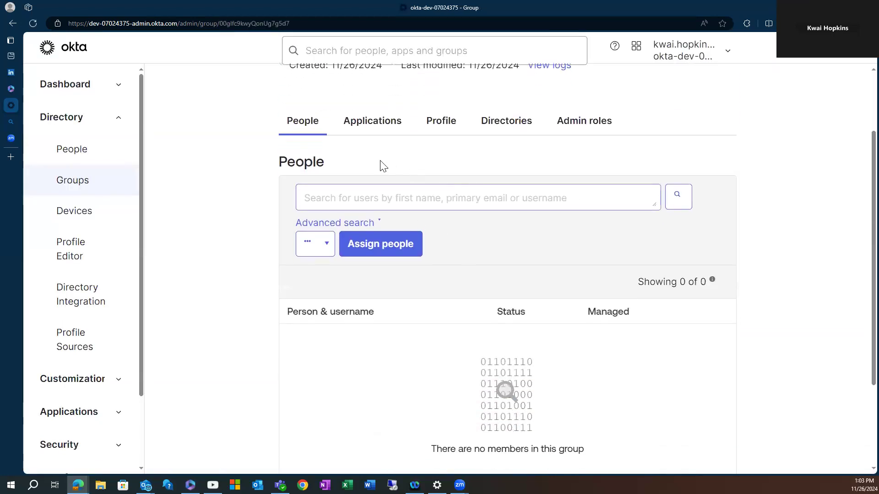
{"action": "scroll", "coordinate": [397, 258], "scroll_direction": "up", "scroll_amount": 2}
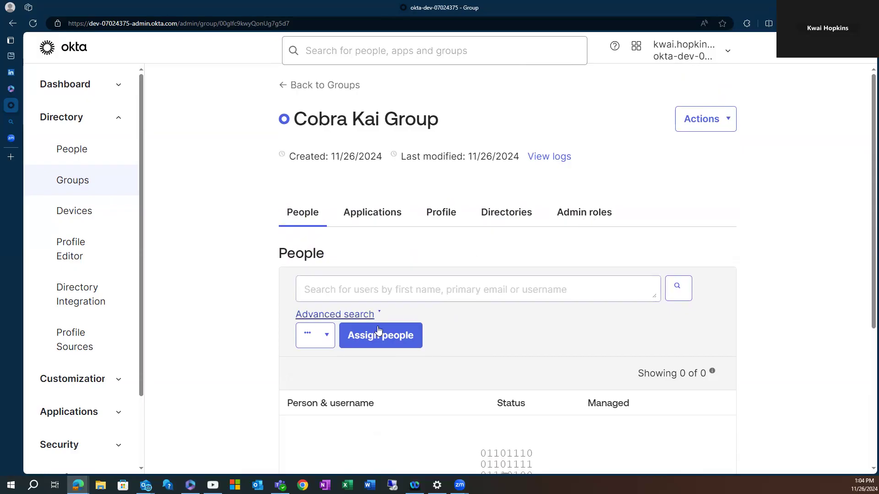
{"action": "scroll", "coordinate": [514, 308], "scroll_direction": "down", "scroll_amount": 1}
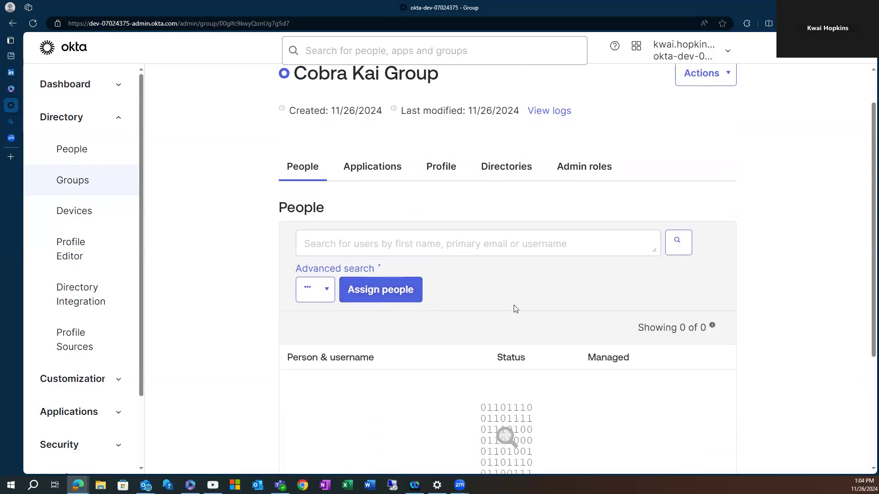
{"action": "left_click", "coordinate": [370, 298]}
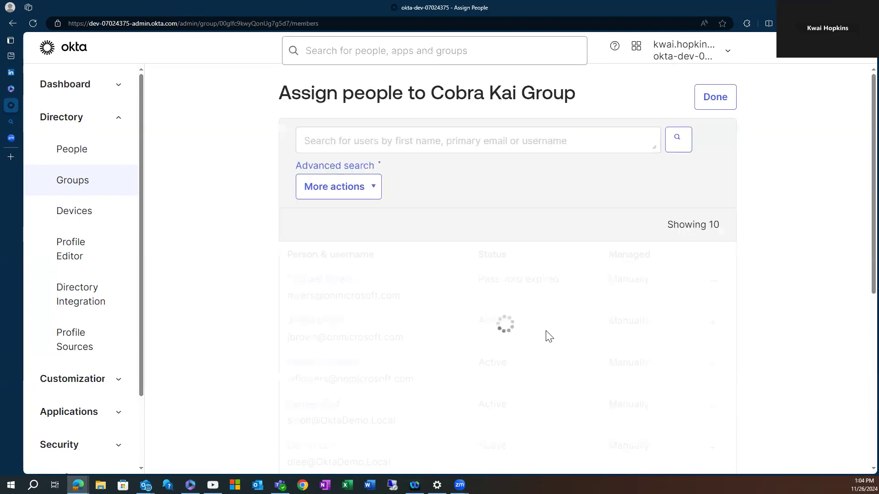
Assign the second listed user to Cobra Kai Group, bringing it to 1 of 1 members.
{"action": "scroll", "coordinate": [446, 316], "scroll_direction": "down", "scroll_amount": 2}
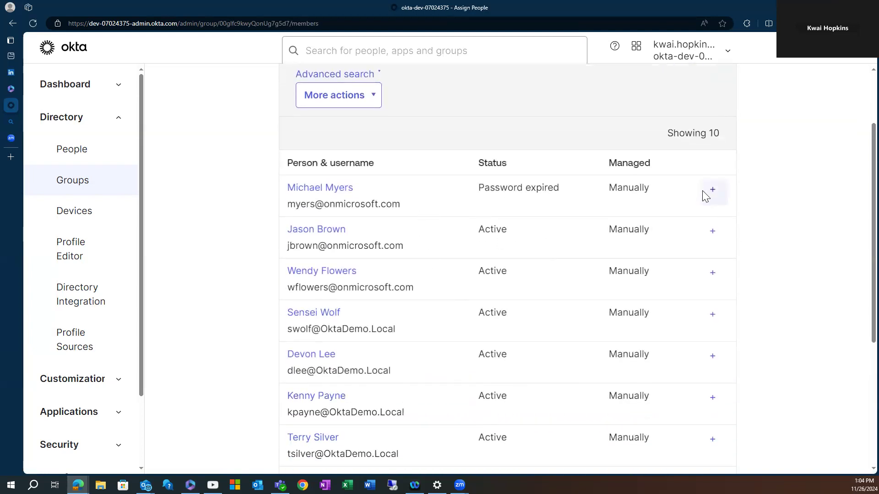
{"action": "scroll", "coordinate": [460, 333], "scroll_direction": "down", "scroll_amount": 2}
{"action": "scroll", "coordinate": [565, 348], "scroll_direction": "up", "scroll_amount": 1}
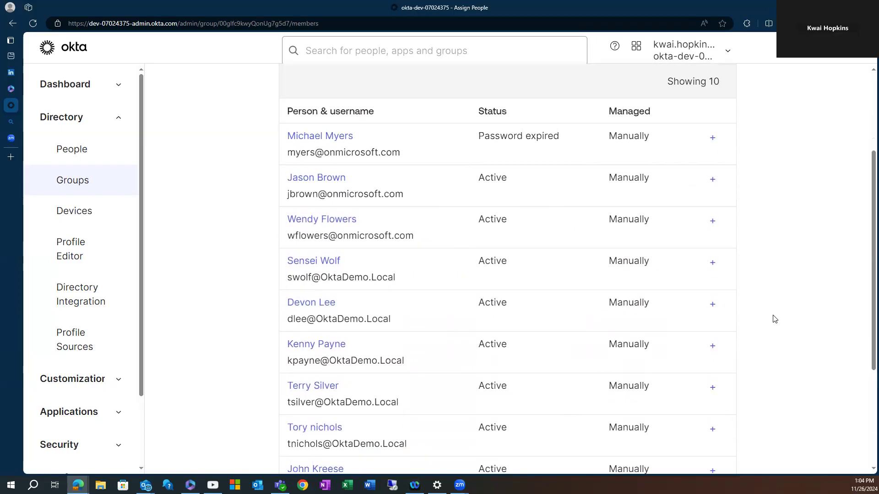
{"action": "scroll", "coordinate": [732, 294], "scroll_direction": "up", "scroll_amount": 2}
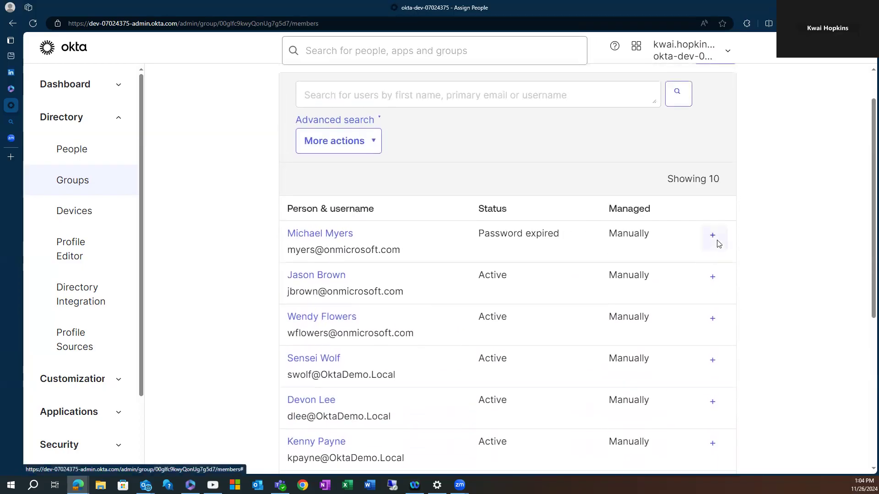
{"action": "scroll", "coordinate": [711, 270], "scroll_direction": "down", "scroll_amount": 1}
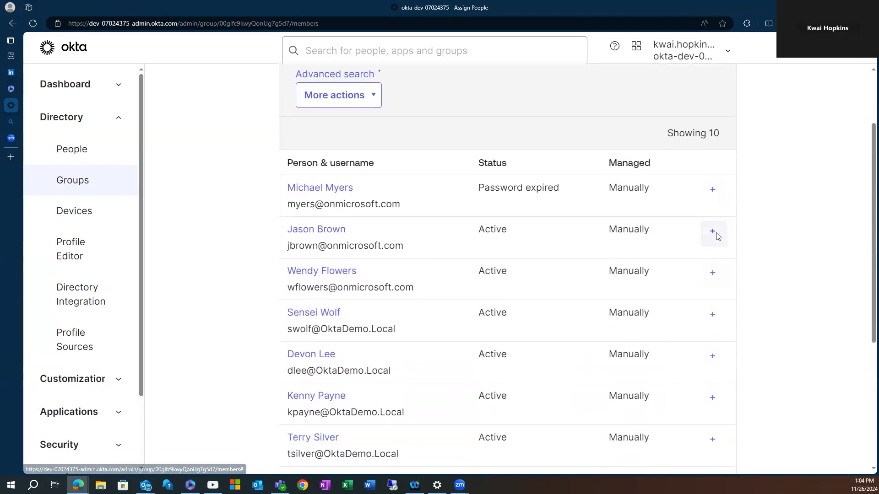
{"action": "left_click", "coordinate": [715, 232]}
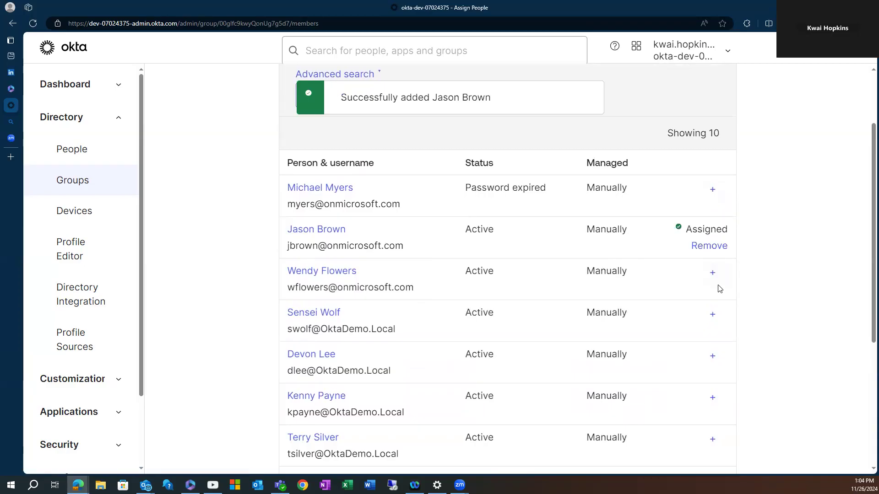
{"action": "scroll", "coordinate": [536, 277], "scroll_direction": "down", "scroll_amount": 4}
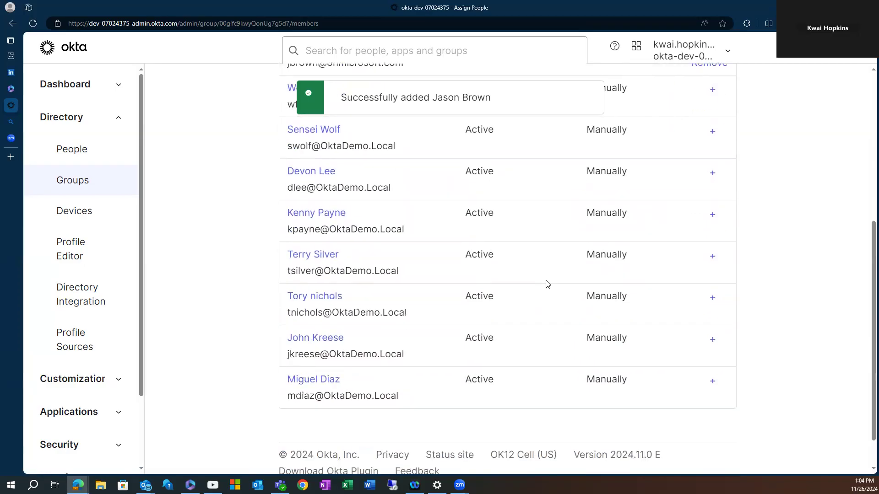
{"action": "scroll", "coordinate": [545, 284], "scroll_direction": "up", "scroll_amount": 6}
{"action": "left_click", "coordinate": [697, 103]}
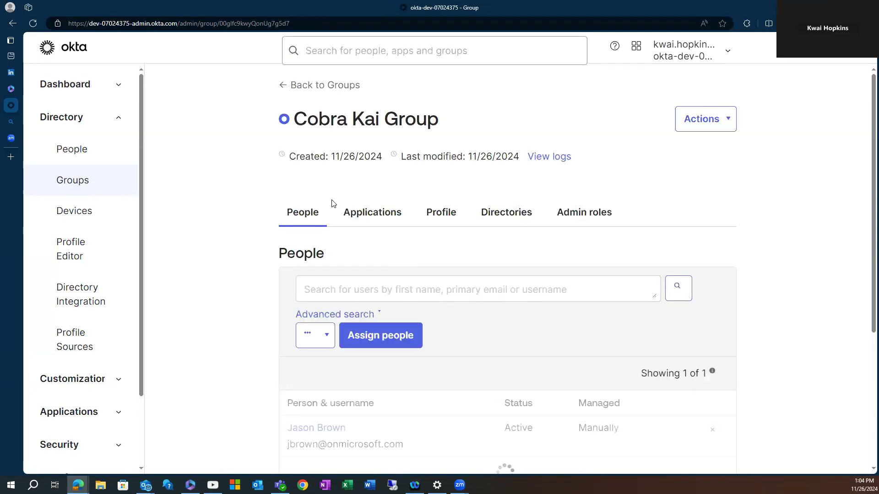
Check the group's Applications tab and dismiss the empty application assignment list.
{"action": "scroll", "coordinate": [445, 406], "scroll_direction": "down", "scroll_amount": 2}
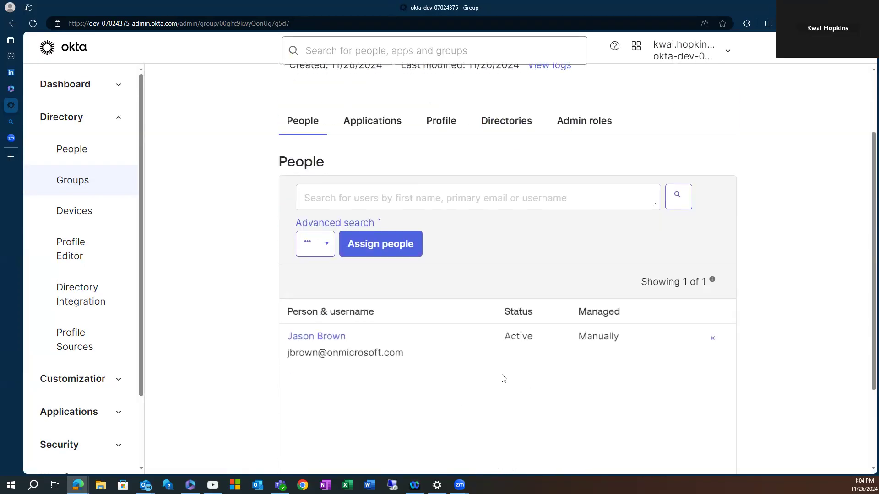
{"action": "left_click", "coordinate": [374, 124]}
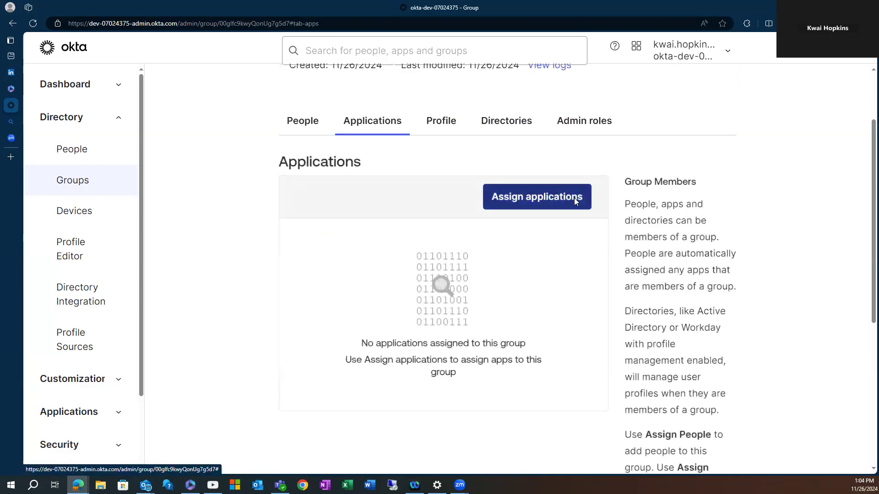
{"action": "left_click", "coordinate": [538, 199]}
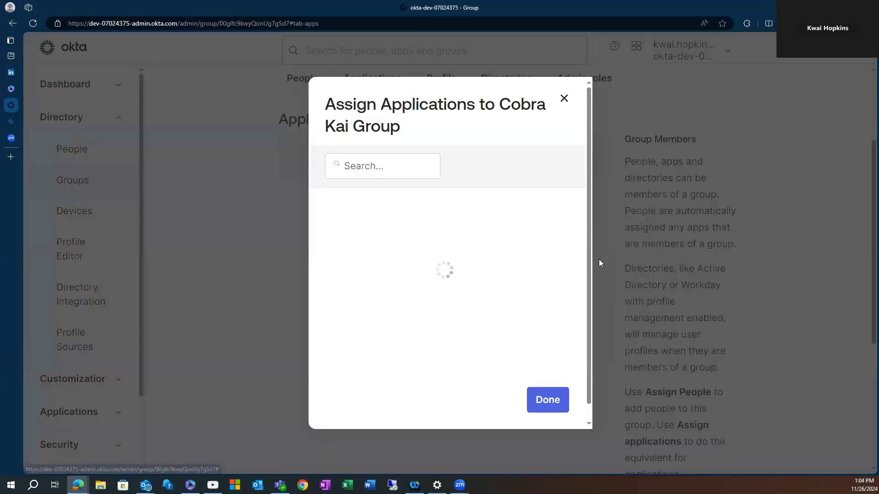
{"action": "left_click", "coordinate": [548, 412]}
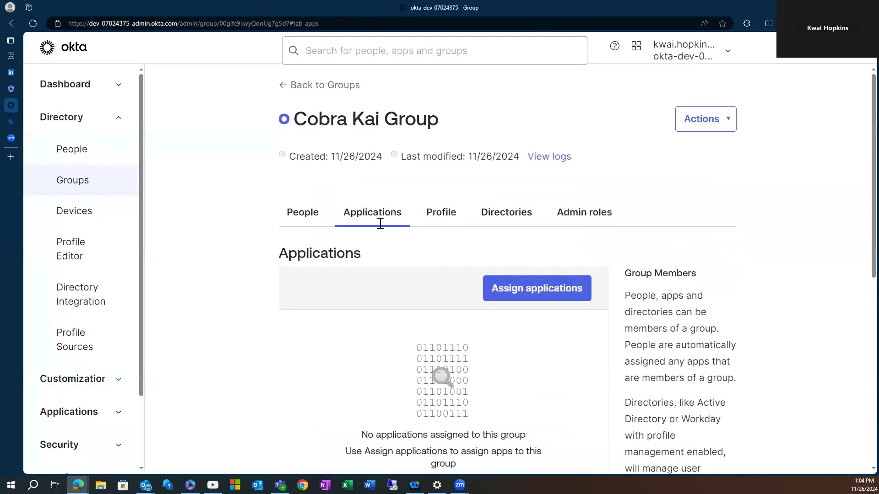
Return via the group's People tab to the Groups list, where Cobra Kai Group shows 1 person.
{"action": "scroll", "coordinate": [379, 223], "scroll_direction": "down", "scroll_amount": 2}
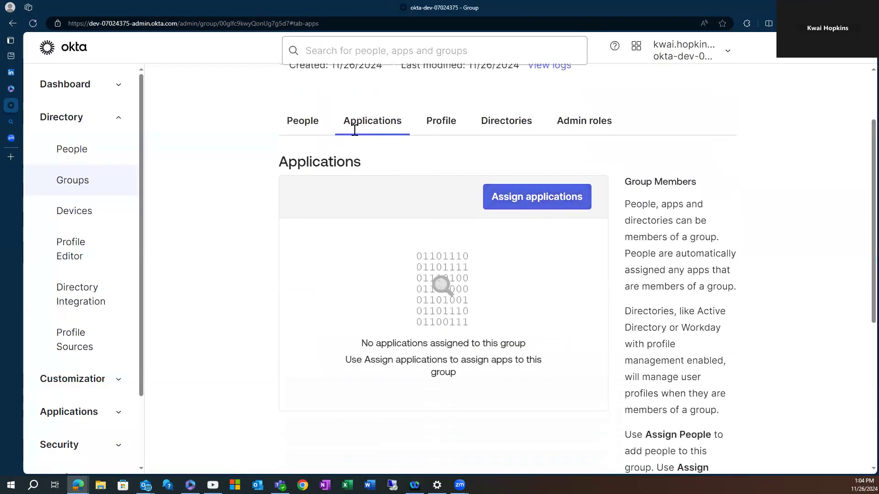
{"action": "left_click", "coordinate": [304, 128]}
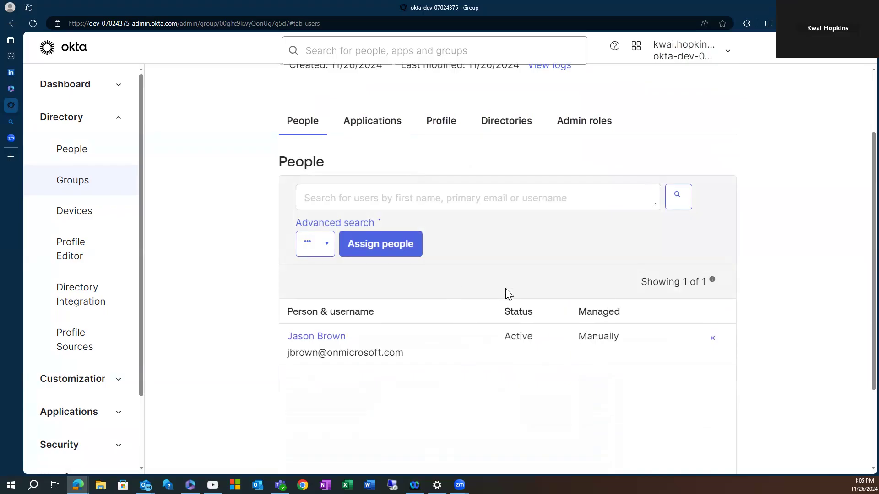
{"action": "scroll", "coordinate": [388, 375], "scroll_direction": "up", "scroll_amount": 1}
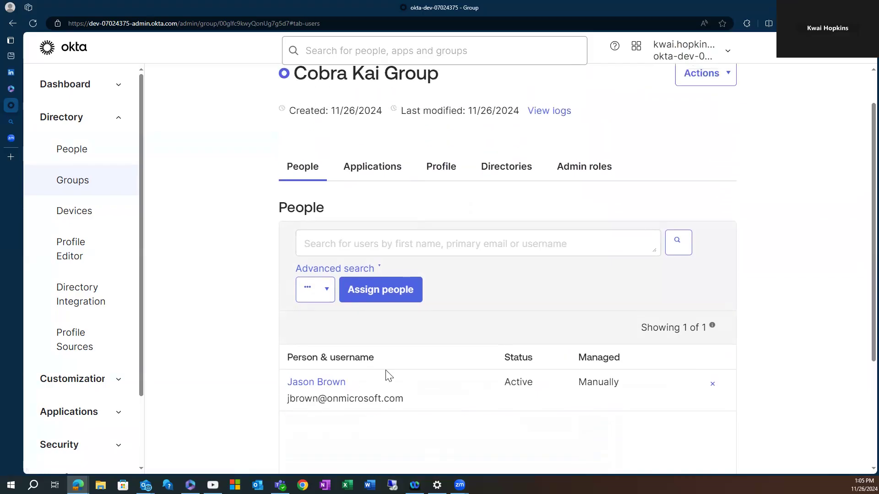
{"action": "scroll", "coordinate": [395, 369], "scroll_direction": "up", "scroll_amount": 1}
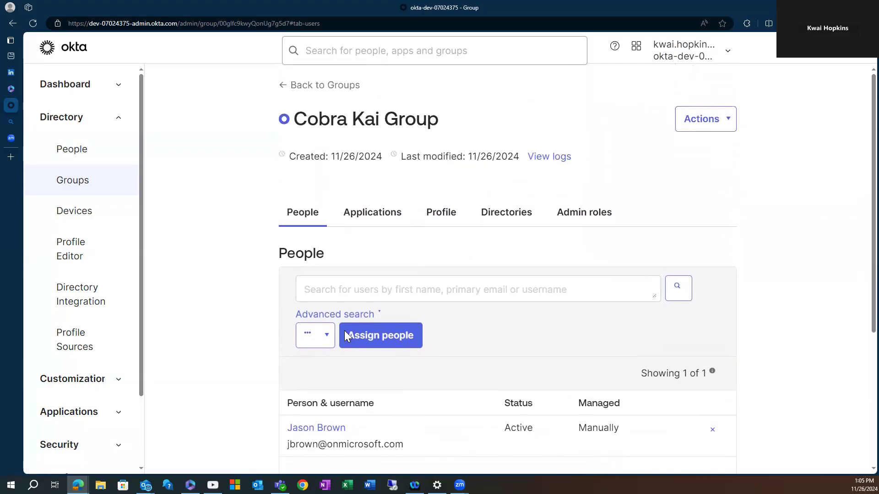
{"action": "left_click", "coordinate": [292, 87]}
{"action": "scroll", "coordinate": [396, 238], "scroll_direction": "down", "scroll_amount": 1}
{"action": "scroll", "coordinate": [471, 273], "scroll_direction": "down", "scroll_amount": 1}
{"action": "scroll", "coordinate": [471, 273], "scroll_direction": "up", "scroll_amount": 2}
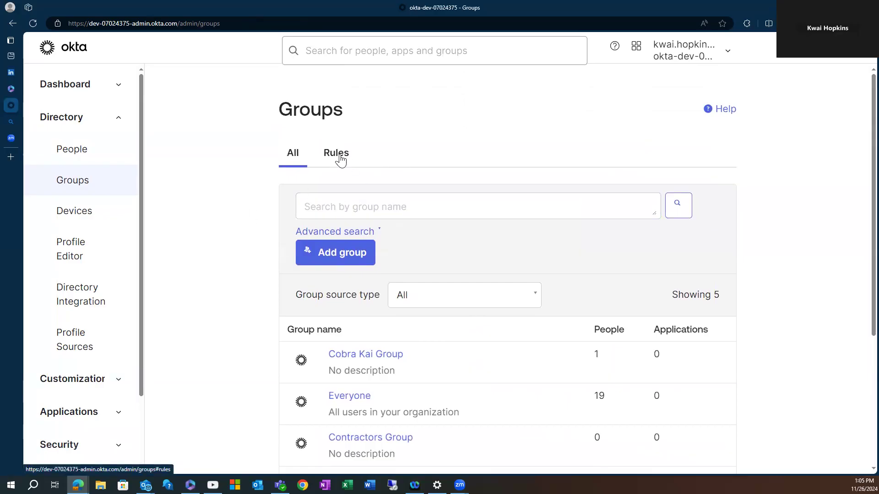
Open Directory > People and scroll through the 19 listed users.
{"action": "left_click", "coordinate": [70, 151]}
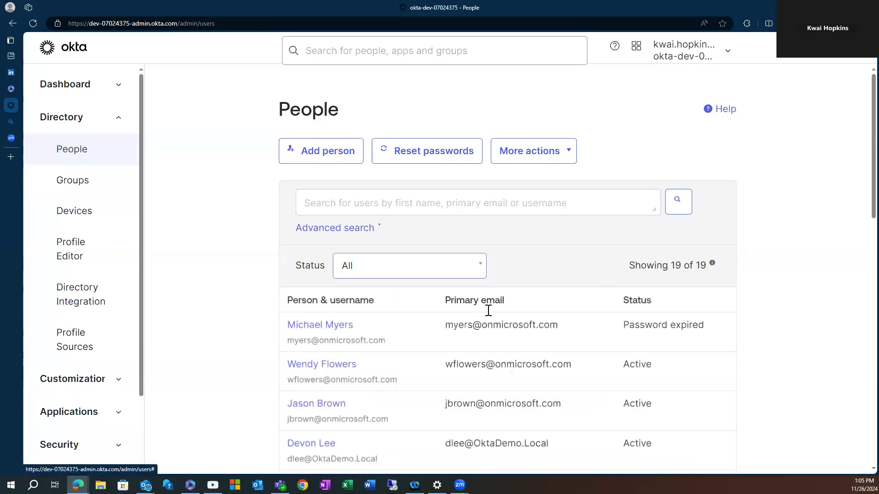
{"action": "scroll", "coordinate": [485, 310], "scroll_direction": "down", "scroll_amount": 3}
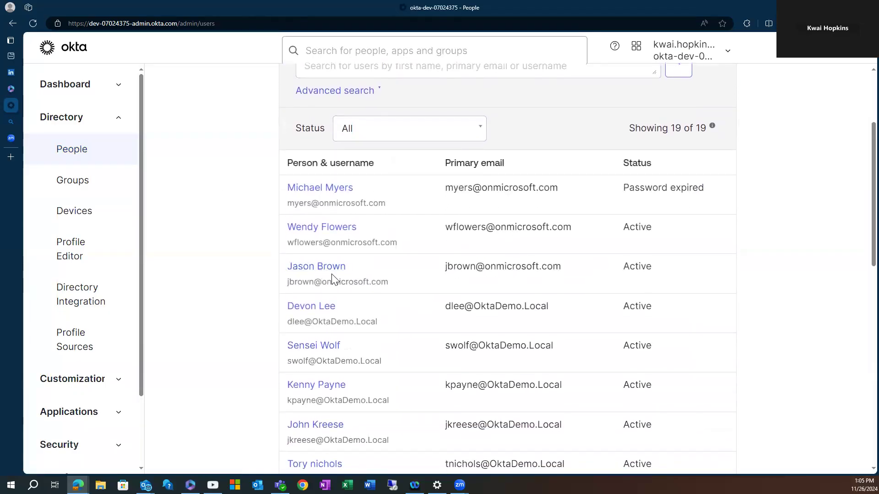
{"action": "scroll", "coordinate": [333, 278], "scroll_direction": "down", "scroll_amount": 1}
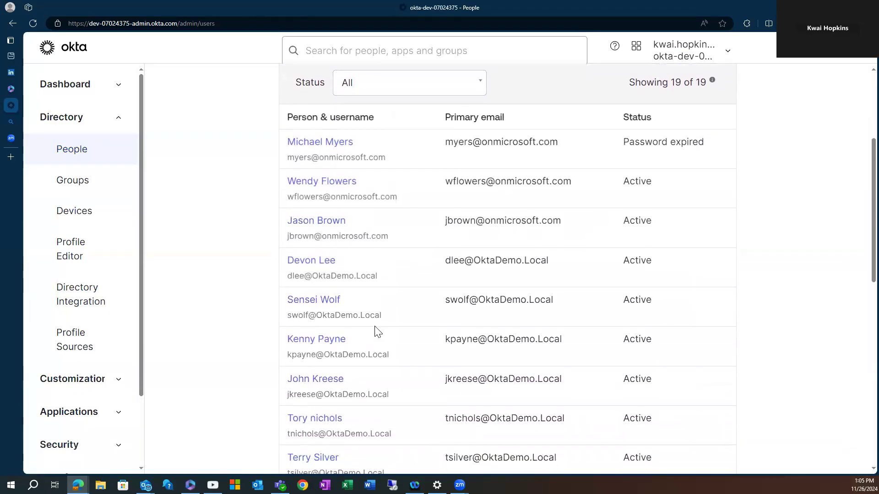
Scroll through the fifth user's Profile attributes, noting the Organization field is empty.
{"action": "left_click", "coordinate": [330, 304]}
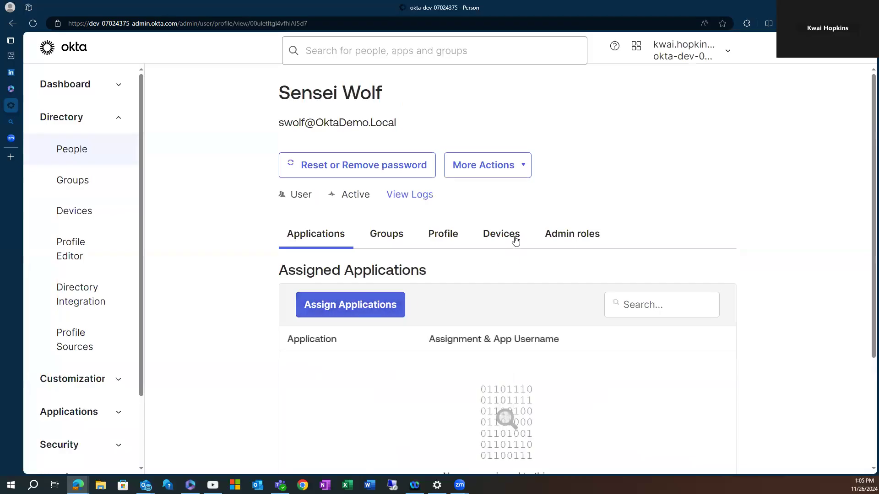
{"action": "left_click", "coordinate": [441, 238]}
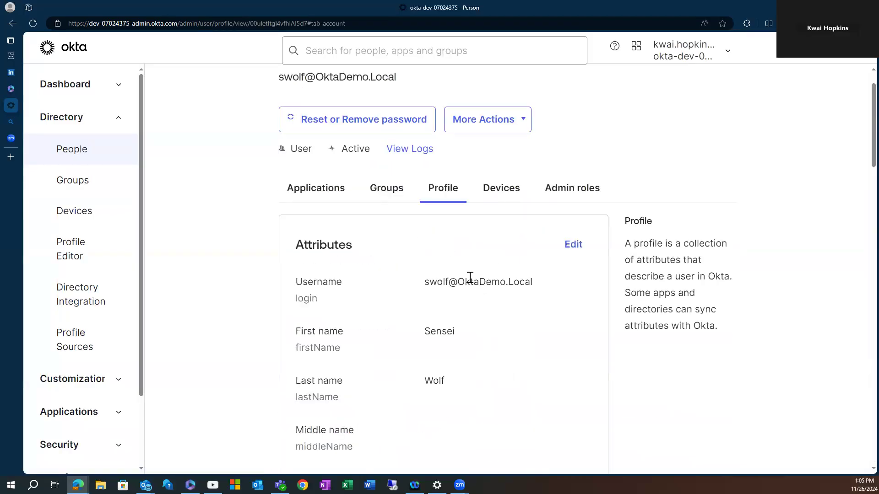
{"action": "scroll", "coordinate": [470, 277], "scroll_direction": "down", "scroll_amount": 1}
{"action": "scroll", "coordinate": [548, 269], "scroll_direction": "down", "scroll_amount": 3}
{"action": "scroll", "coordinate": [457, 206], "scroll_direction": "down", "scroll_amount": 5}
{"action": "scroll", "coordinate": [466, 304], "scroll_direction": "down", "scroll_amount": 8}
{"action": "scroll", "coordinate": [440, 286], "scroll_direction": "down", "scroll_amount": 5}
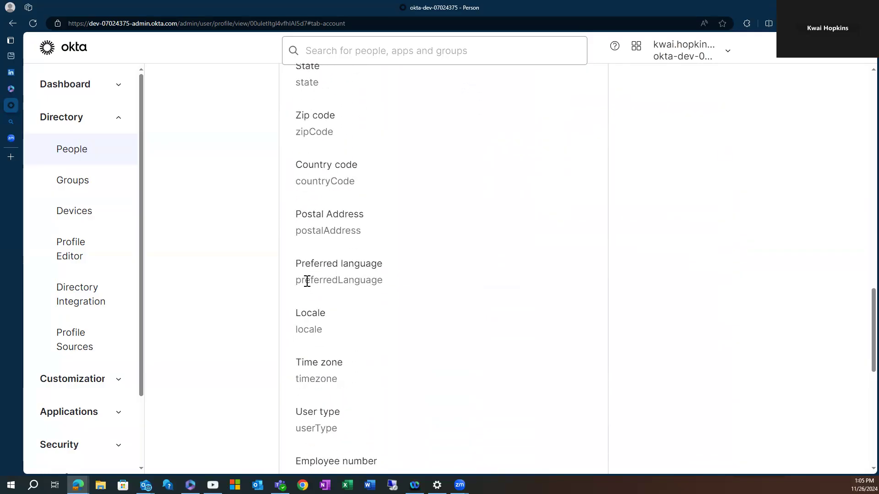
{"action": "scroll", "coordinate": [339, 320], "scroll_direction": "up", "scroll_amount": 2}
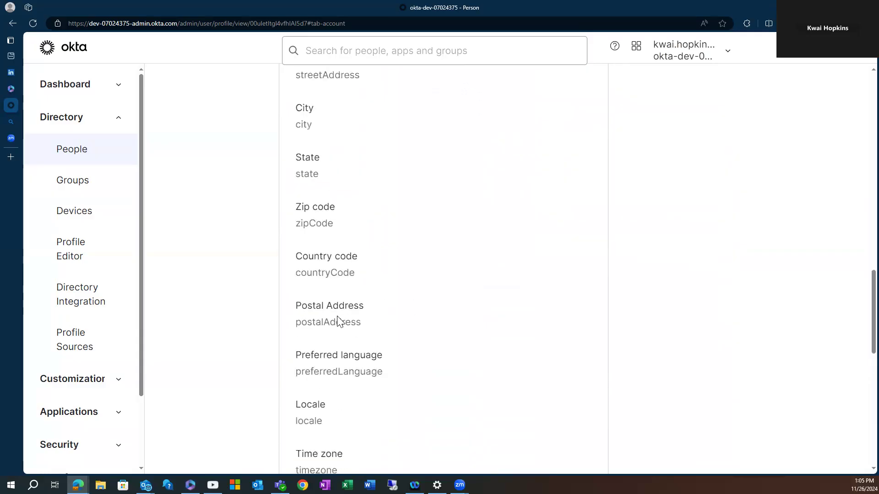
{"action": "scroll", "coordinate": [320, 320], "scroll_direction": "up", "scroll_amount": 7}
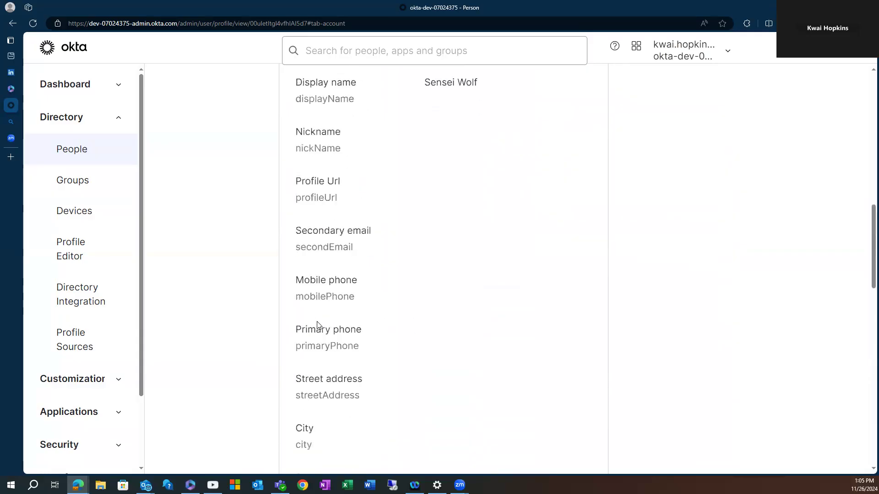
{"action": "scroll", "coordinate": [319, 325], "scroll_direction": "up", "scroll_amount": 2}
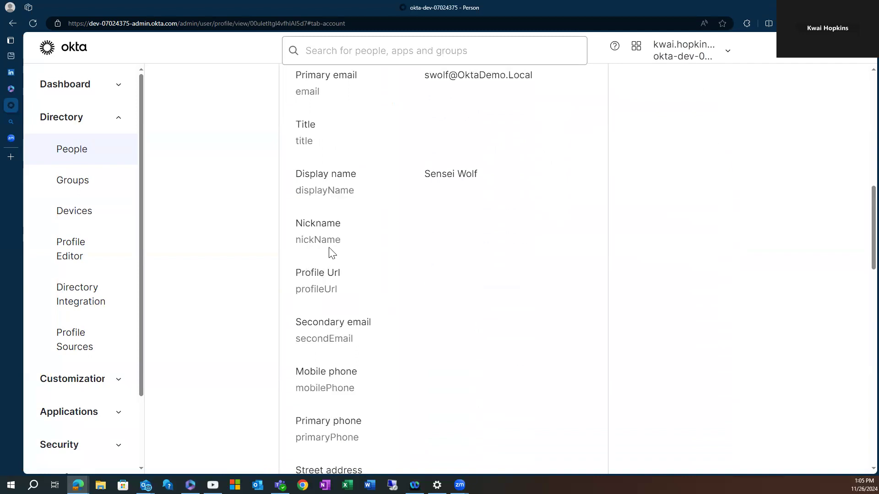
{"action": "scroll", "coordinate": [366, 202], "scroll_direction": "up", "scroll_amount": 8}
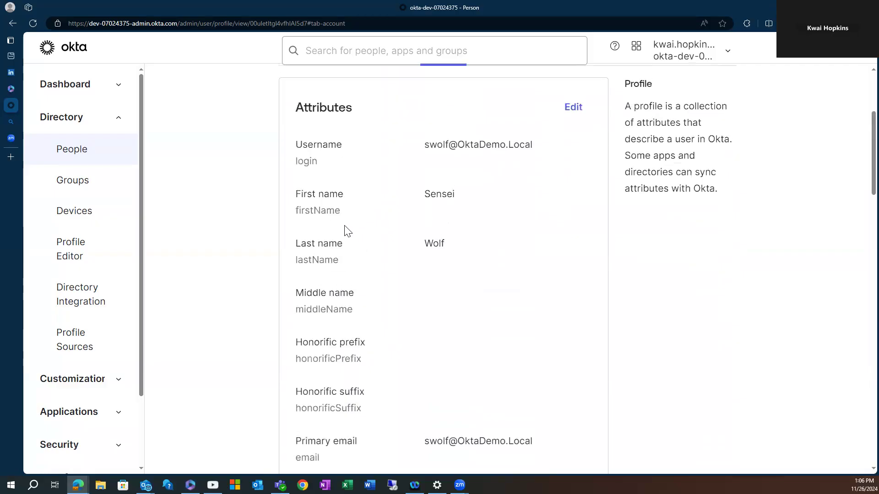
{"action": "scroll", "coordinate": [346, 230], "scroll_direction": "up", "scroll_amount": 2}
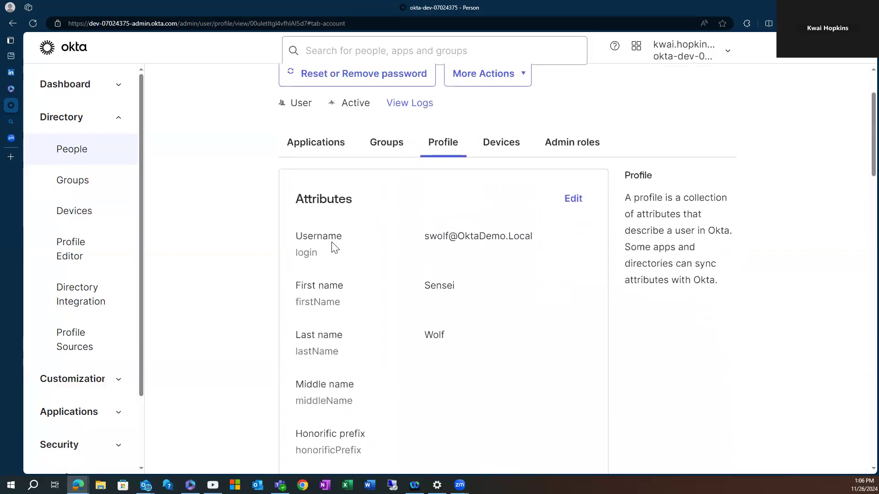
{"action": "scroll", "coordinate": [334, 247], "scroll_direction": "down", "scroll_amount": 10}
{"action": "scroll", "coordinate": [345, 313], "scroll_direction": "down", "scroll_amount": 13}
{"action": "scroll", "coordinate": [350, 319], "scroll_direction": "down", "scroll_amount": 6}
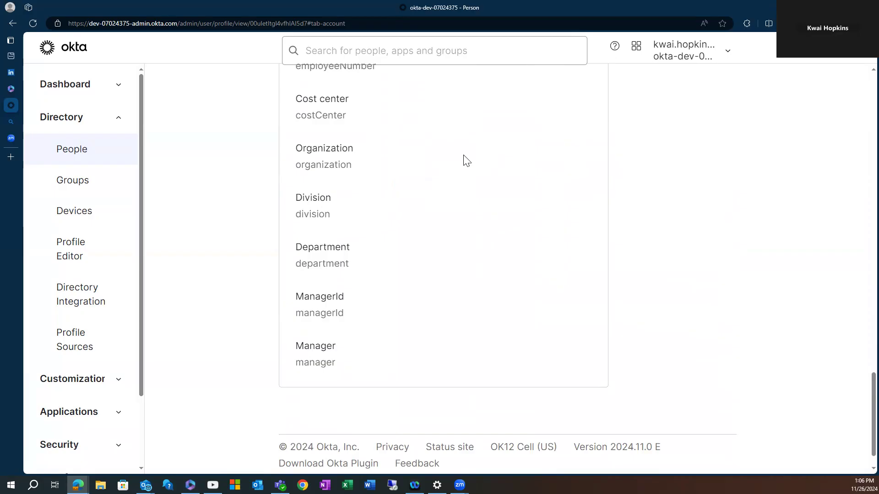
{"action": "scroll", "coordinate": [510, 265], "scroll_direction": "up", "scroll_amount": 4}
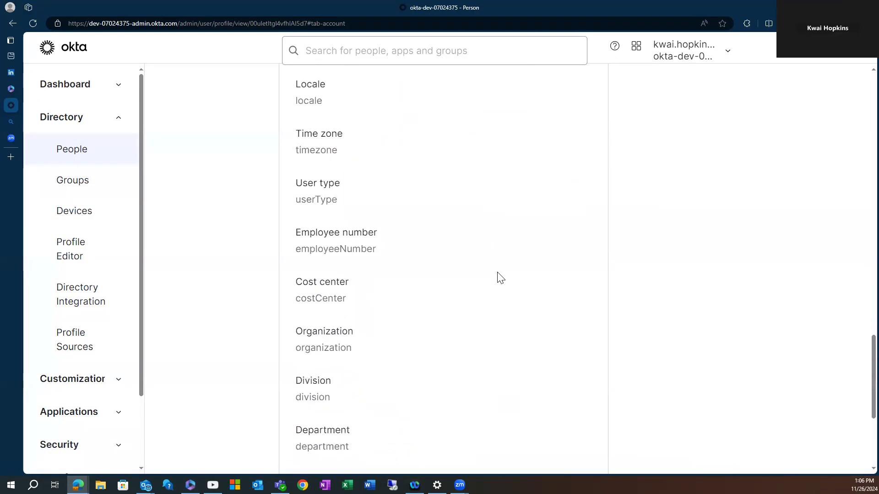
{"action": "scroll", "coordinate": [500, 278], "scroll_direction": "up", "scroll_amount": 20}
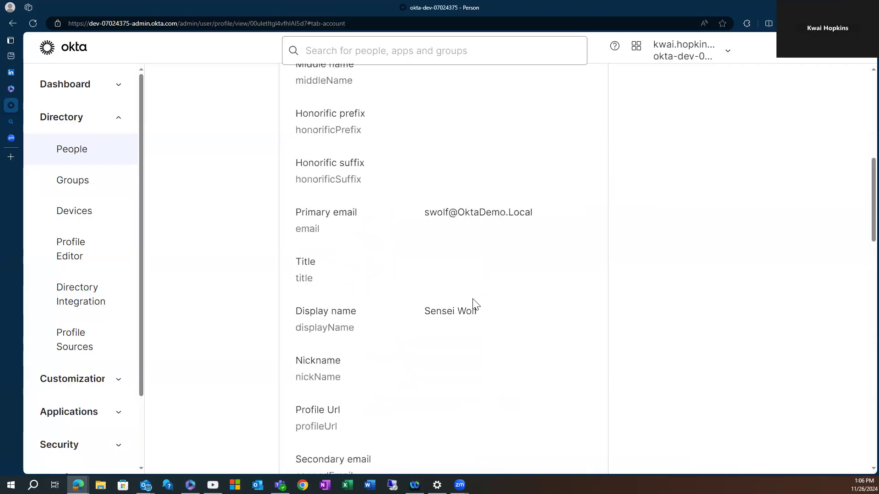
{"action": "scroll", "coordinate": [507, 306], "scroll_direction": "up", "scroll_amount": 4}
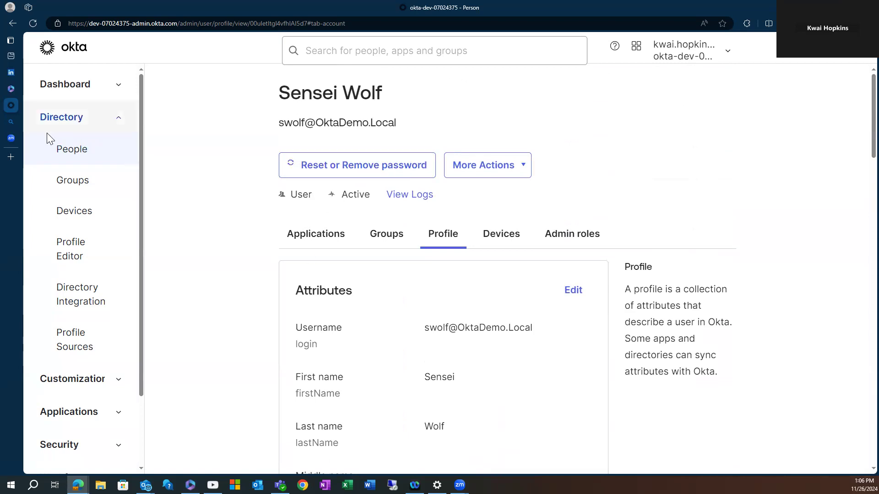
Reopen the fifth user's Profile attributes from the People list.
{"action": "left_click", "coordinate": [73, 184]}
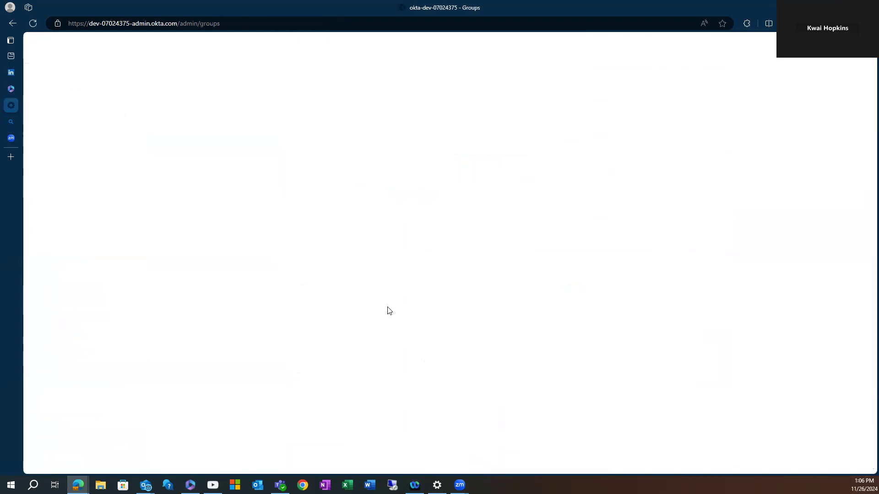
{"action": "left_click", "coordinate": [72, 151]}
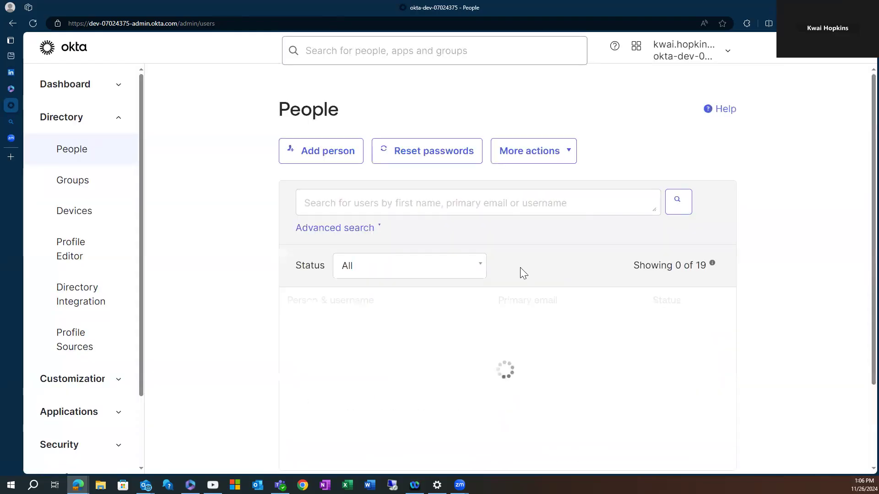
{"action": "scroll", "coordinate": [384, 379], "scroll_direction": "down", "scroll_amount": 3}
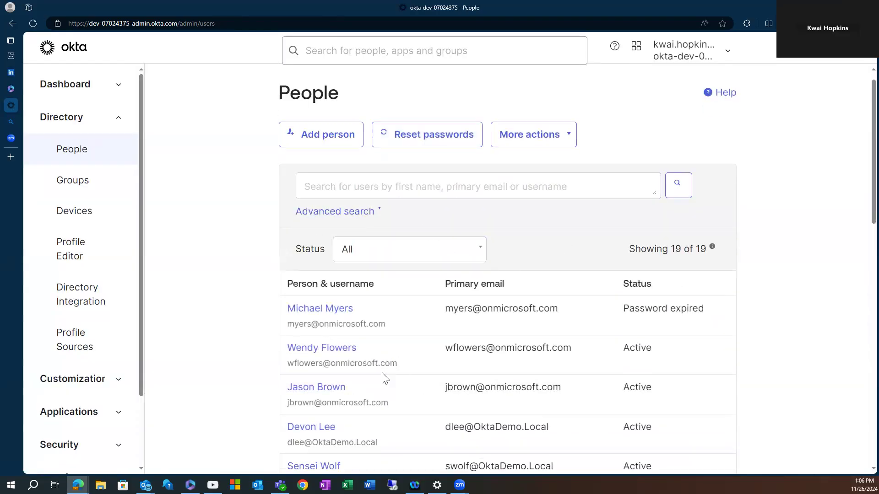
{"action": "left_click", "coordinate": [330, 351]}
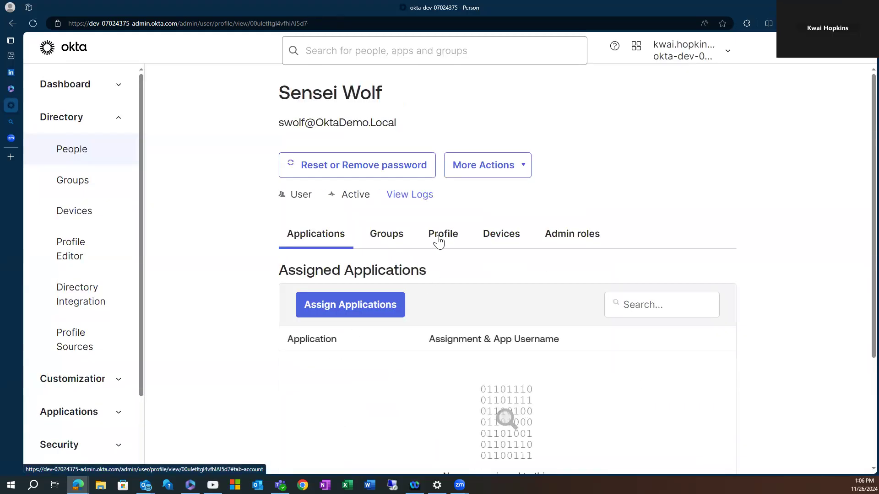
{"action": "left_click", "coordinate": [438, 234]}
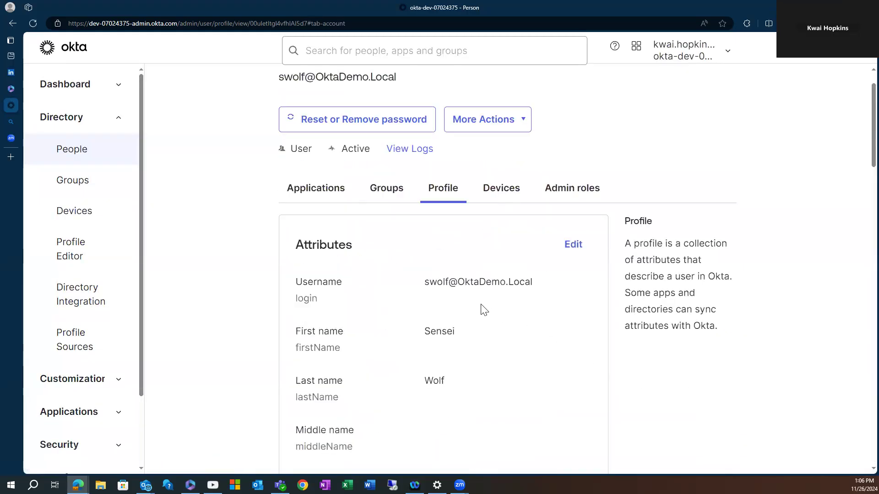
{"action": "scroll", "coordinate": [478, 309], "scroll_direction": "down", "scroll_amount": 8}
{"action": "scroll", "coordinate": [573, 255], "scroll_direction": "up", "scroll_amount": 6}
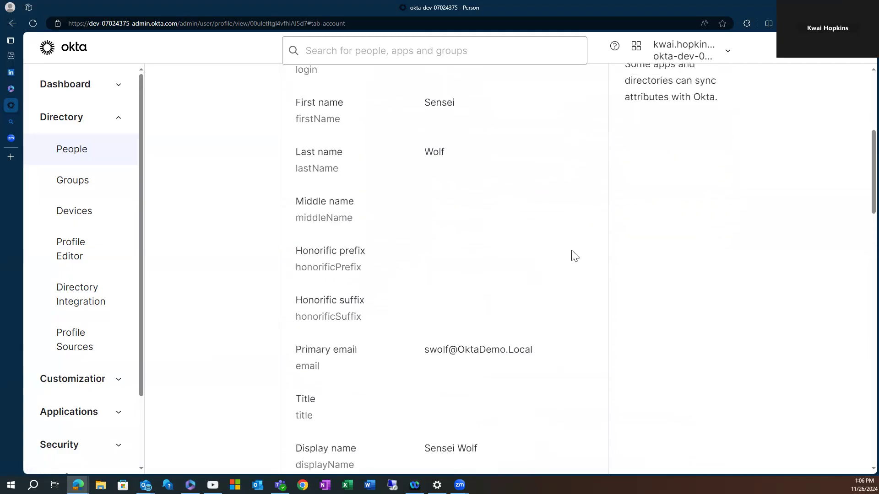
Edit the profile, set Organization to 'Cobra Kai', and save it.
{"action": "left_click", "coordinate": [572, 154]}
{"action": "scroll", "coordinate": [474, 388], "scroll_direction": "down", "scroll_amount": 7}
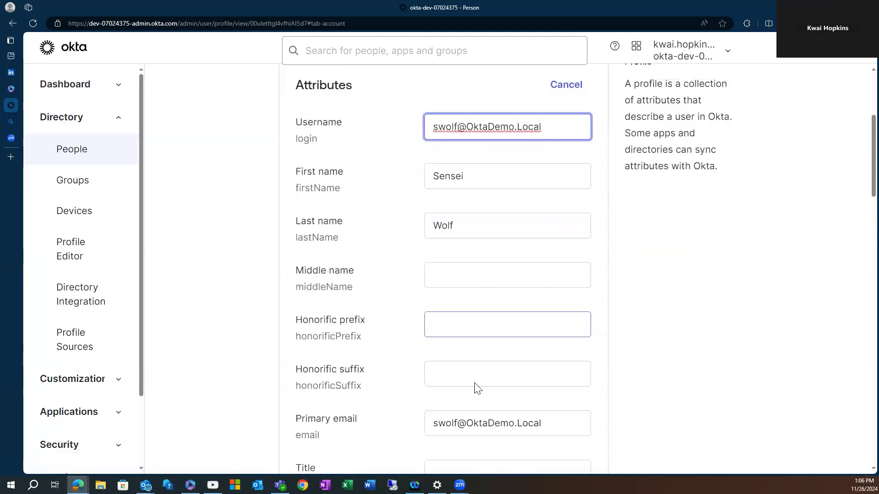
{"action": "scroll", "coordinate": [464, 371], "scroll_direction": "down", "scroll_amount": 6}
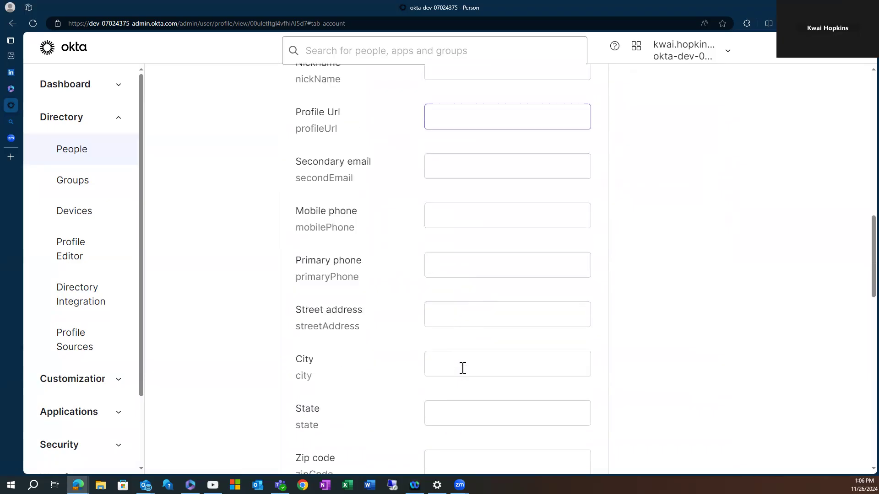
{"action": "scroll", "coordinate": [464, 373], "scroll_direction": "down", "scroll_amount": 12}
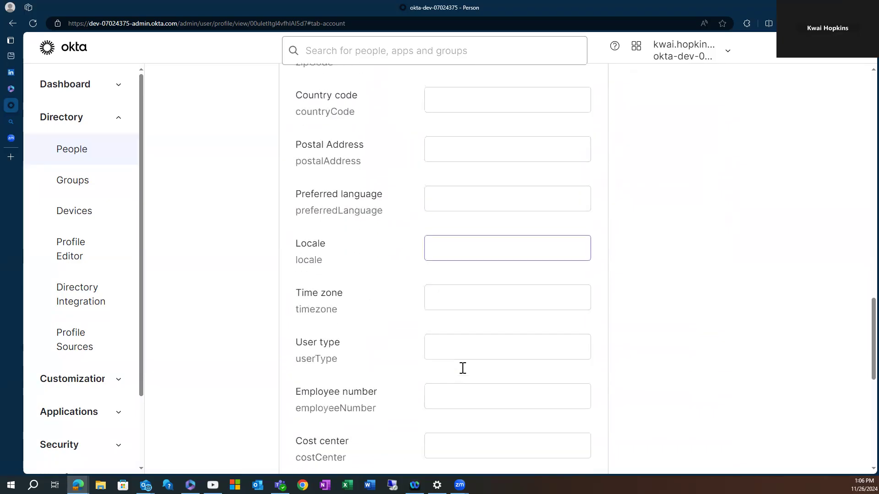
{"action": "scroll", "coordinate": [463, 371], "scroll_direction": "down", "scroll_amount": 3}
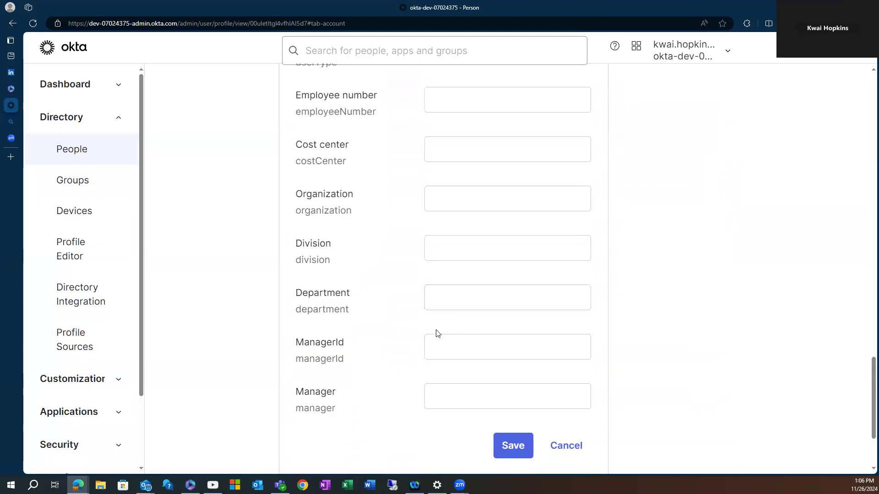
{"action": "left_click", "coordinate": [468, 199]}
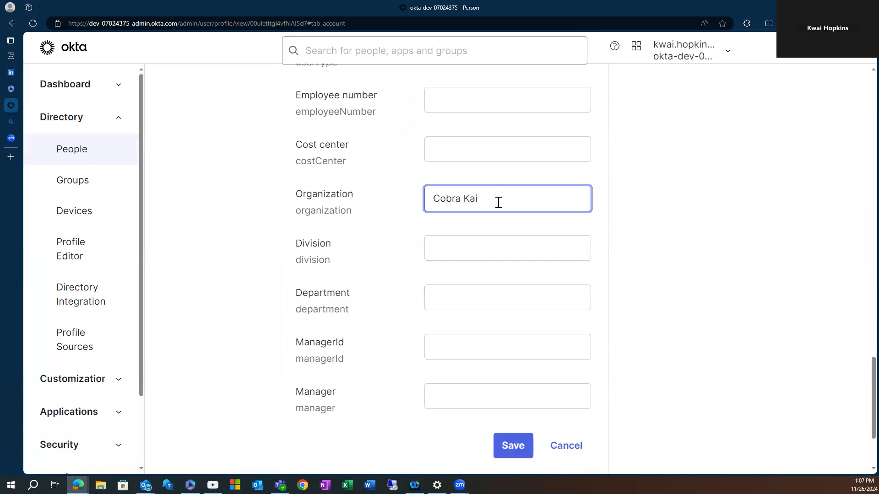
{"action": "left_click", "coordinate": [513, 170]}
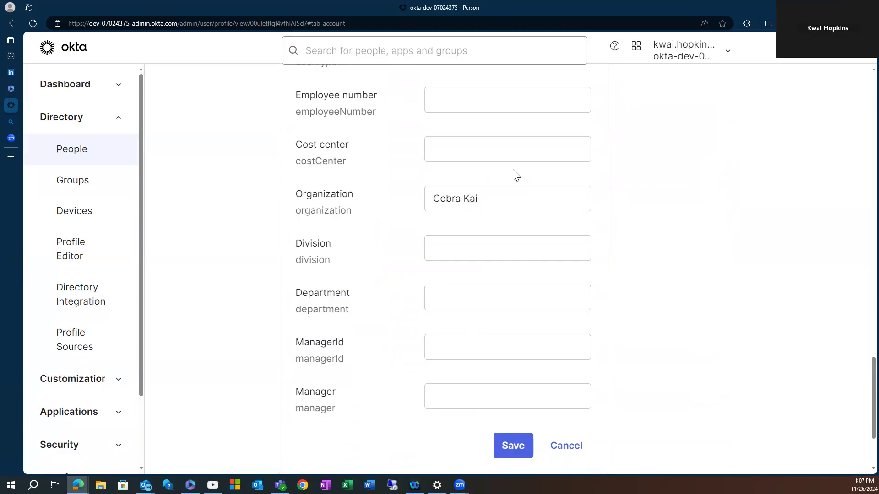
{"action": "left_click", "coordinate": [508, 449]}
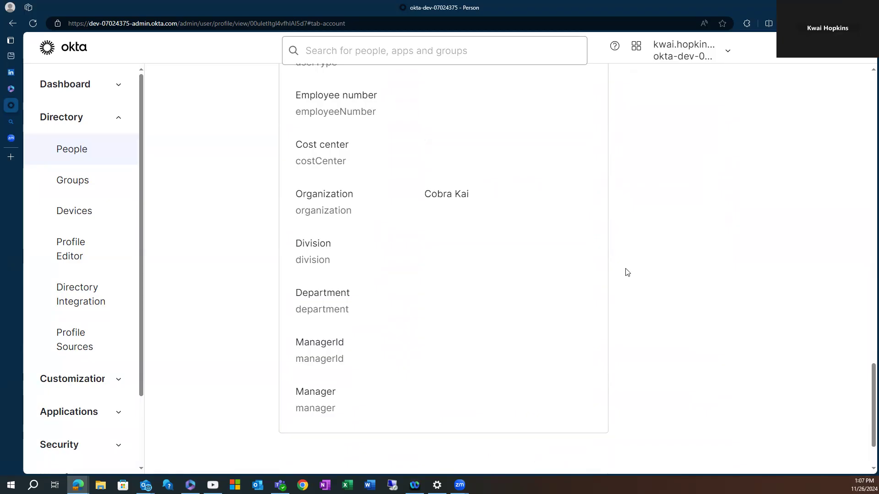
Reload and go to the Groups Rules tab, listing only Contractors Rule, then add a rule.
{"action": "scroll", "coordinate": [565, 290], "scroll_direction": "up", "scroll_amount": 15}
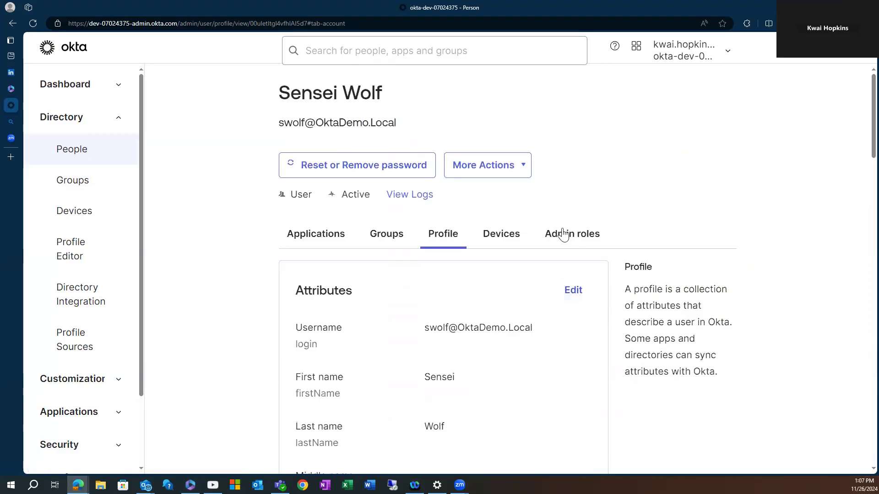
{"action": "left_click", "coordinate": [34, 24]}
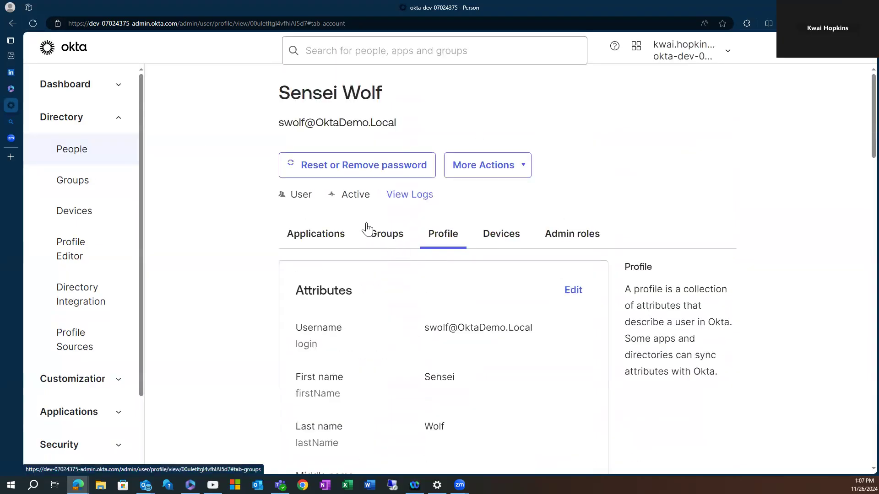
{"action": "left_click", "coordinate": [70, 184]}
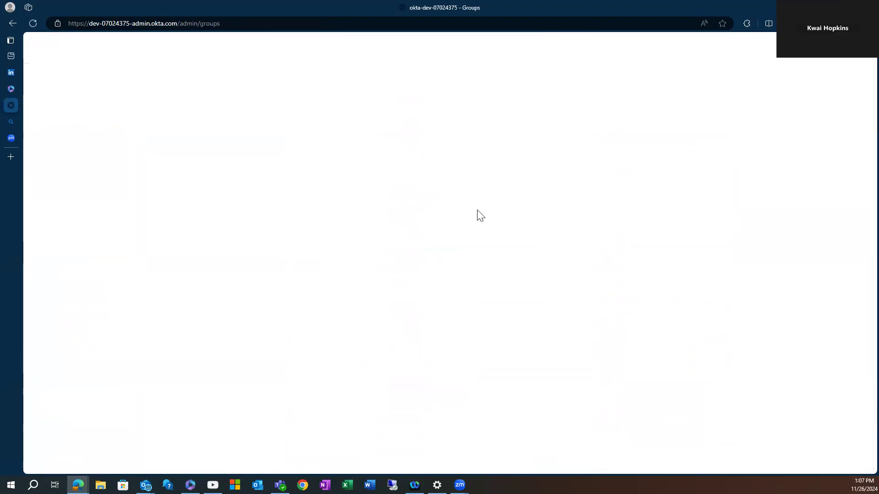
{"action": "scroll", "coordinate": [407, 217], "scroll_direction": "down", "scroll_amount": 1}
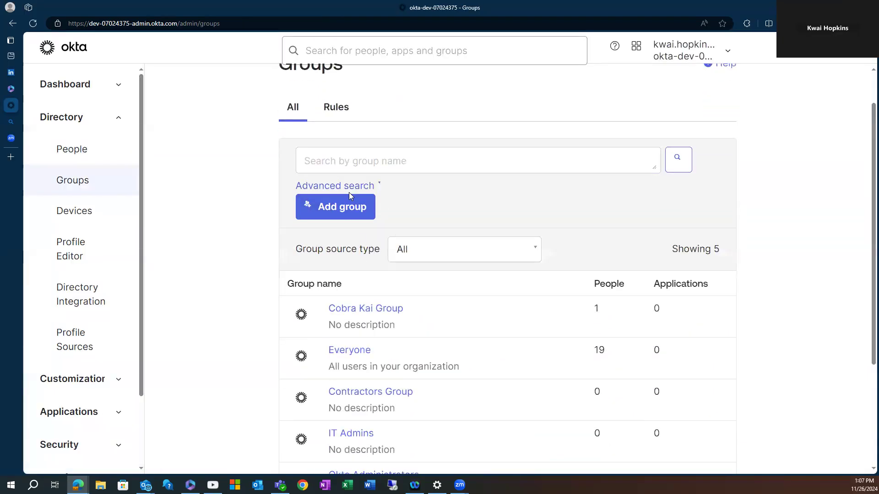
{"action": "left_click", "coordinate": [340, 113]}
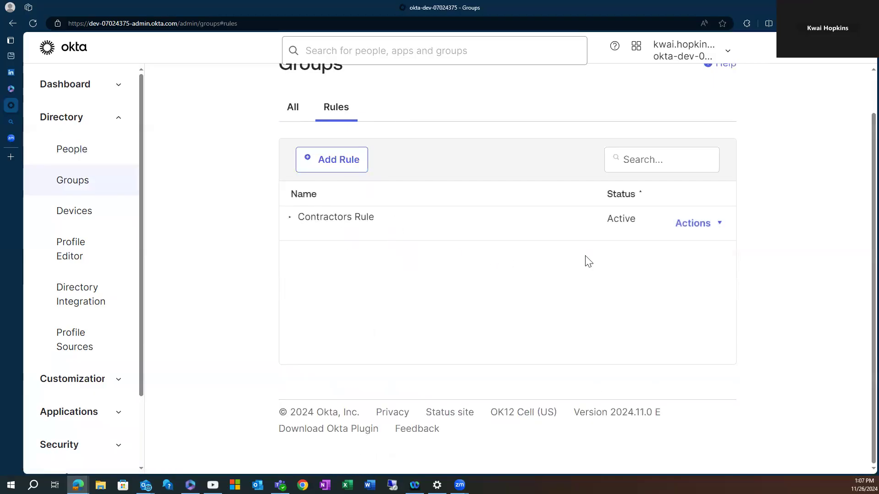
{"action": "left_click", "coordinate": [317, 166]}
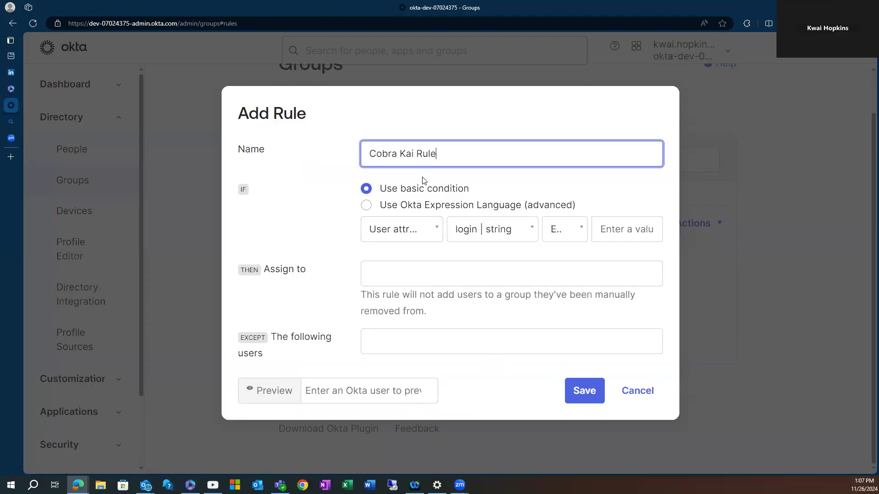
Name the rule 'Cobra Kai Rule', keep the User attribute condition, and search attributes for 'Dep'.
{"action": "left_click", "coordinate": [409, 123]}
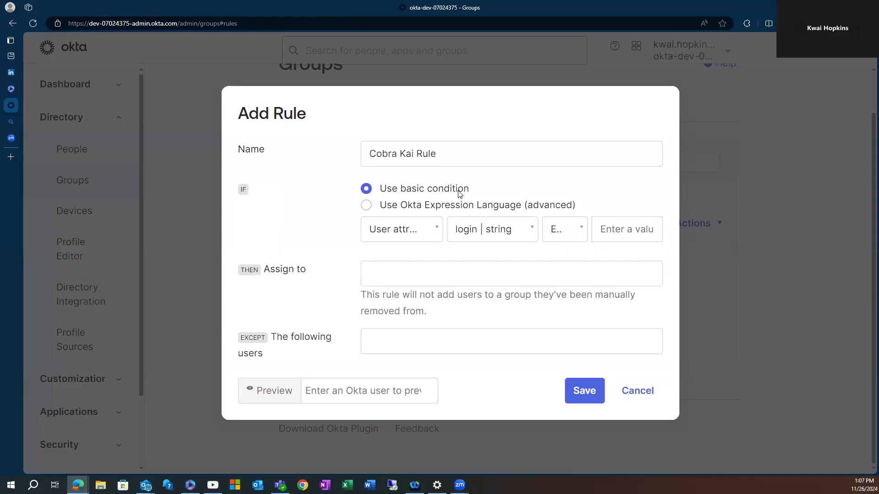
{"action": "left_click", "coordinate": [435, 230]}
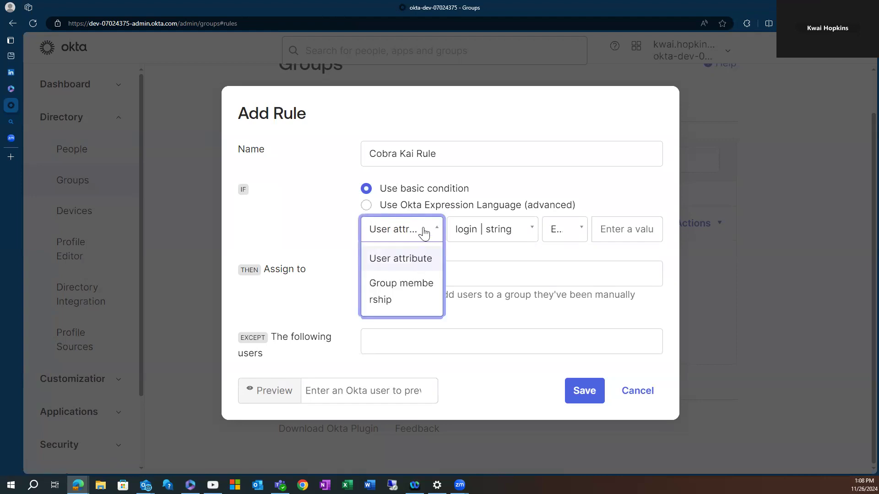
{"action": "left_click", "coordinate": [419, 236]}
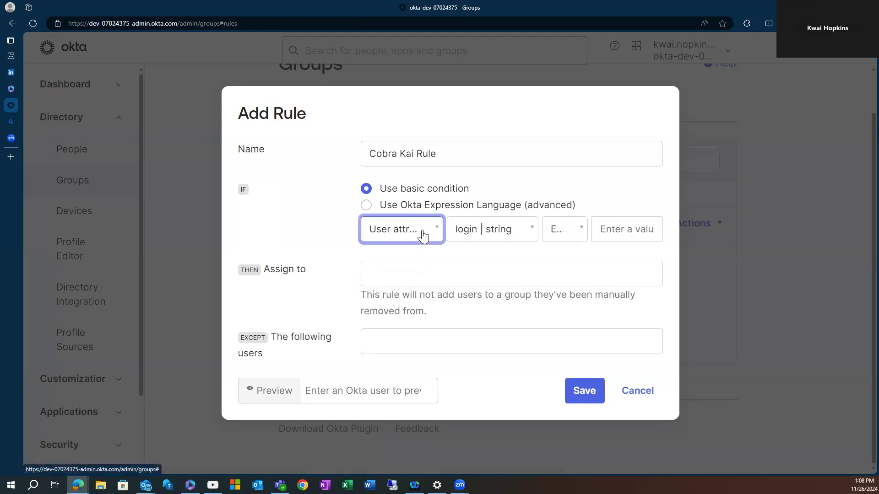
{"action": "left_click", "coordinate": [530, 232]}
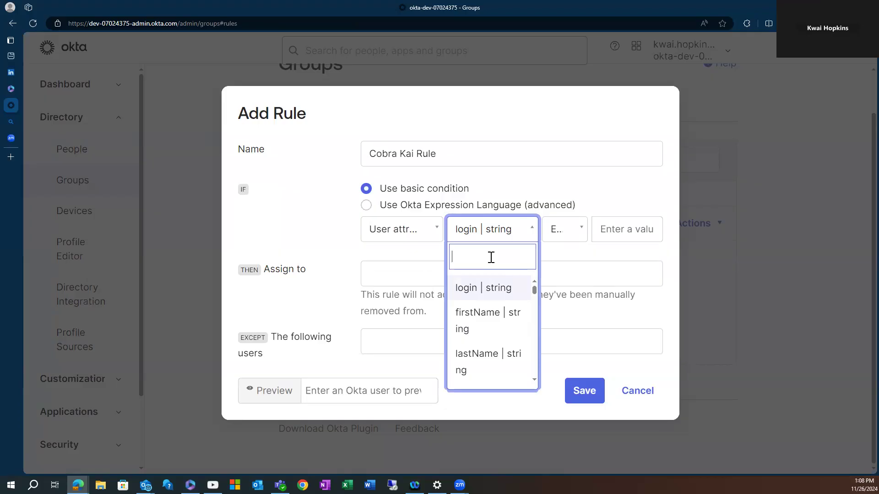
{"action": "type", "text": "Dep"}
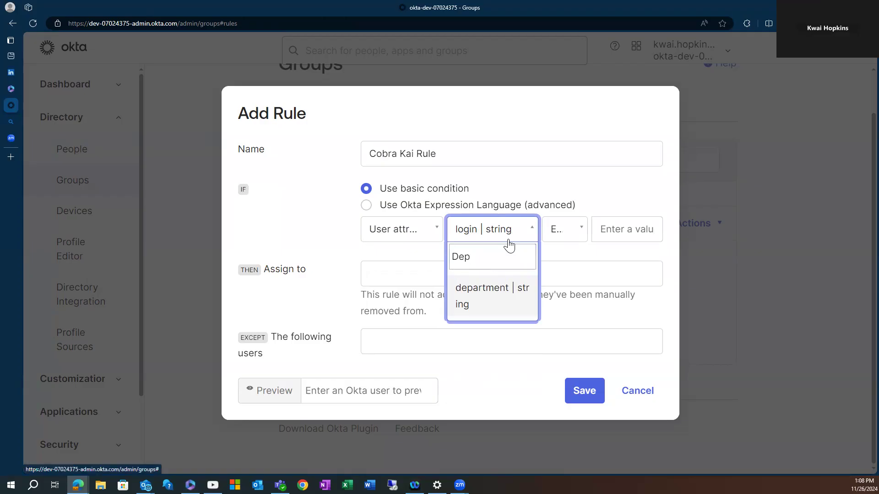
Cancel the unsaved rule and return to the People list.
{"action": "left_click", "coordinate": [637, 392]}
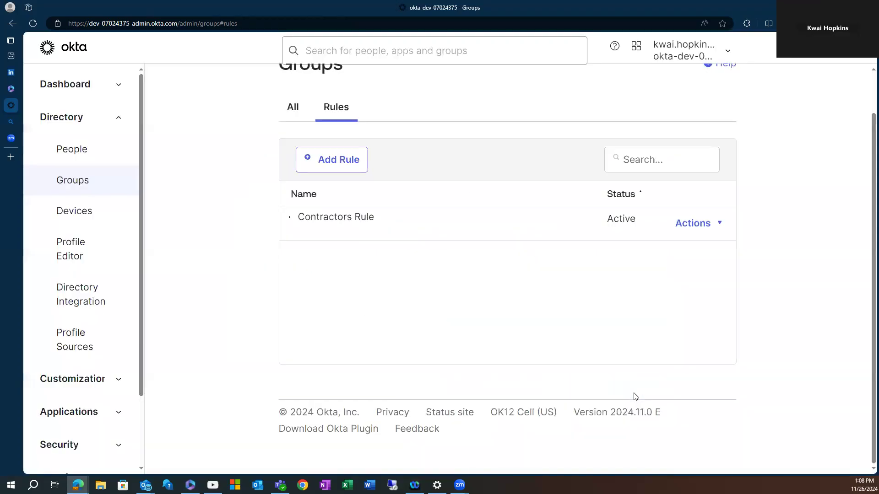
{"action": "scroll", "coordinate": [303, 180], "scroll_direction": "up", "scroll_amount": 1}
{"action": "left_click", "coordinate": [78, 156]}
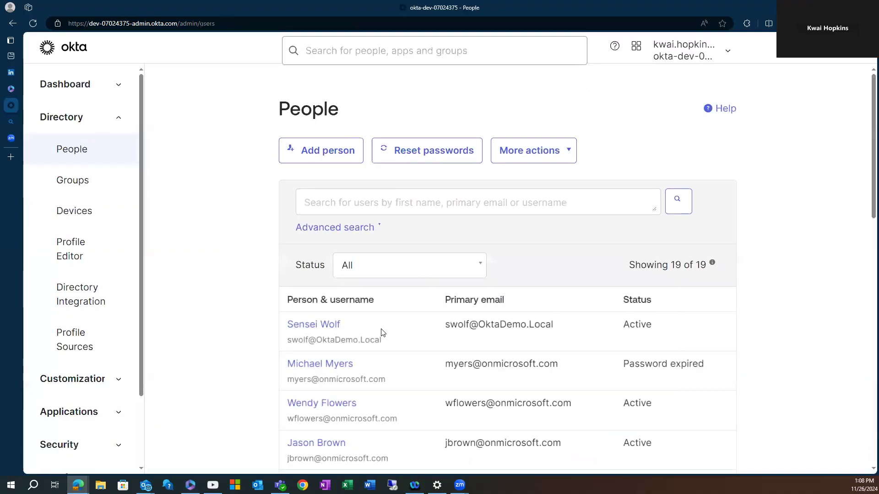
{"action": "scroll", "coordinate": [382, 333], "scroll_direction": "down", "scroll_amount": 3}
Check the first user's Profile attributes, then reopen Groups > Rules showing only Contractors Rule.
{"action": "left_click", "coordinate": [314, 188]}
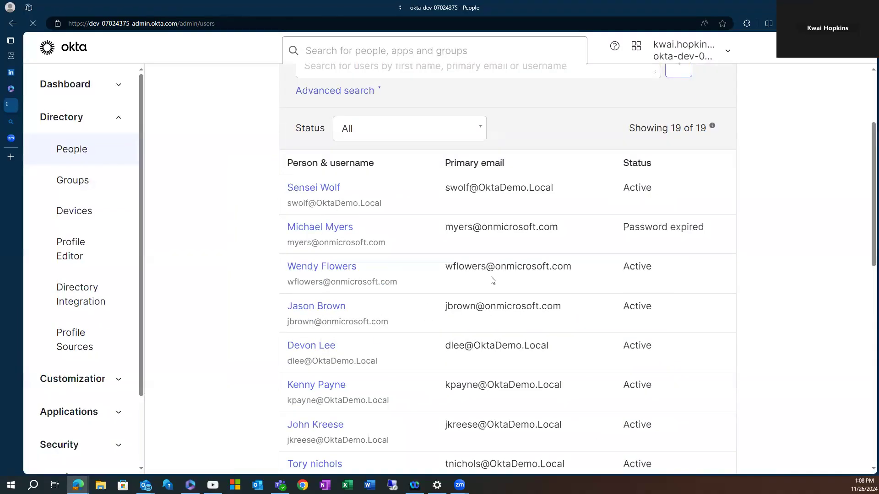
{"action": "scroll", "coordinate": [489, 284], "scroll_direction": "down", "scroll_amount": 4}
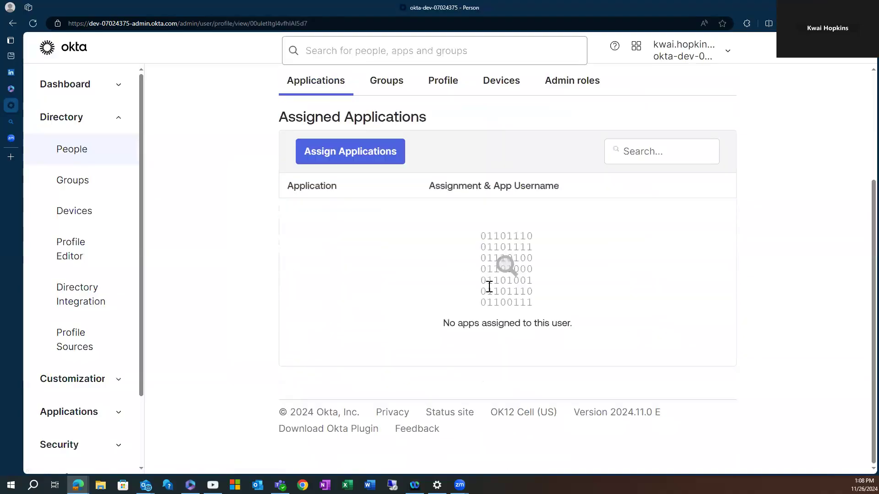
{"action": "left_click", "coordinate": [448, 89]}
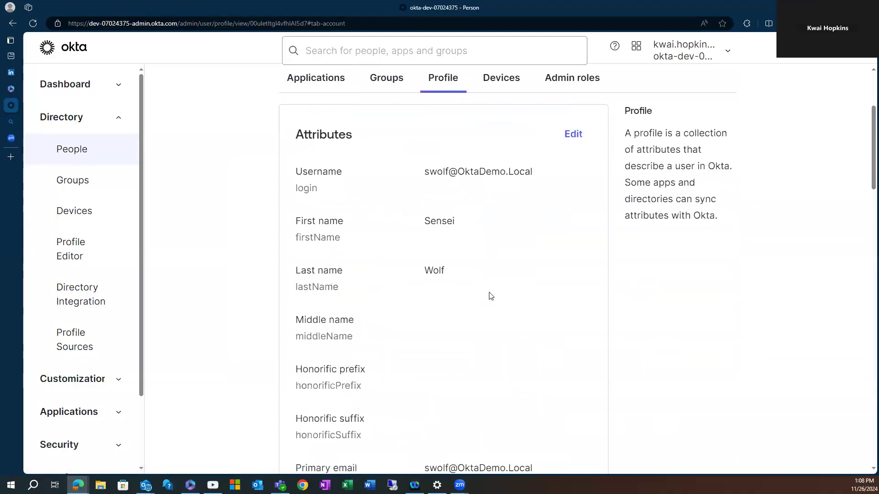
{"action": "scroll", "coordinate": [490, 296], "scroll_direction": "down", "scroll_amount": 5}
{"action": "scroll", "coordinate": [489, 300], "scroll_direction": "down", "scroll_amount": 15}
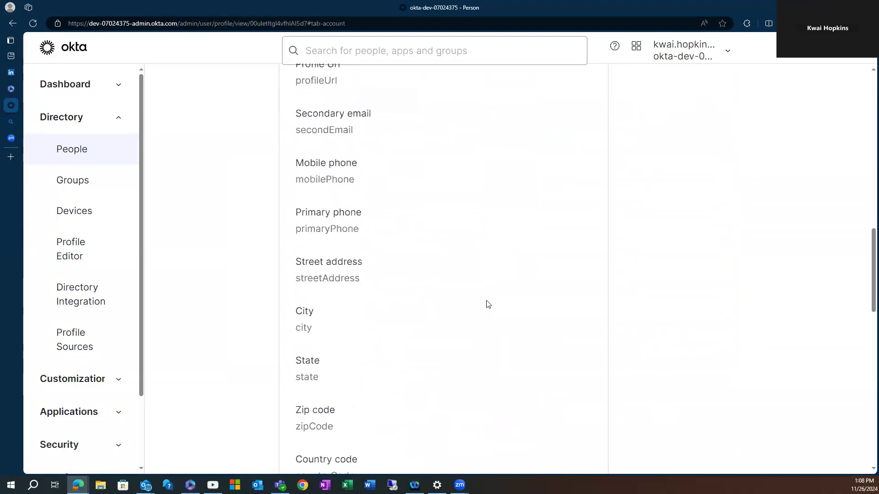
{"action": "scroll", "coordinate": [459, 281], "scroll_direction": "up", "scroll_amount": 17}
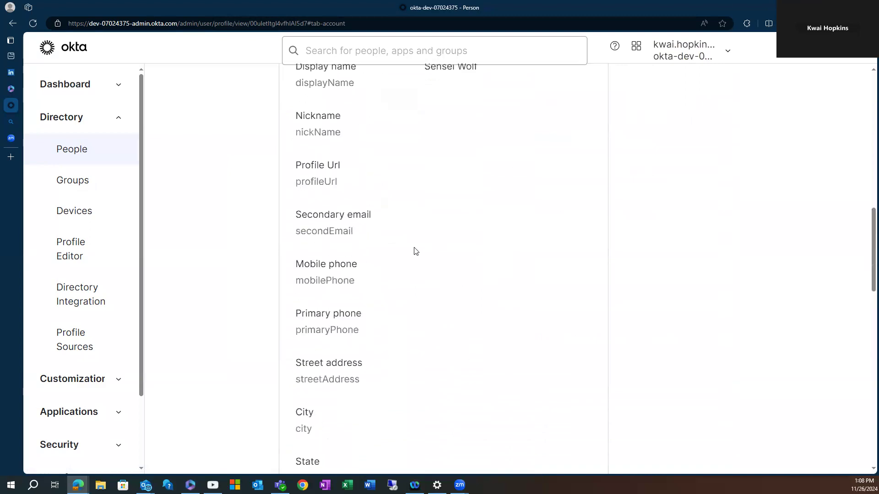
{"action": "left_click", "coordinate": [92, 196]}
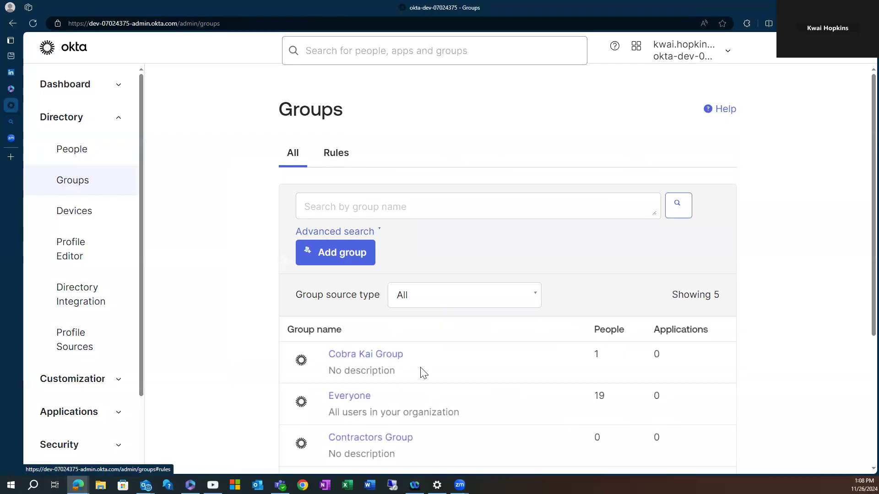
{"action": "left_click", "coordinate": [346, 152]}
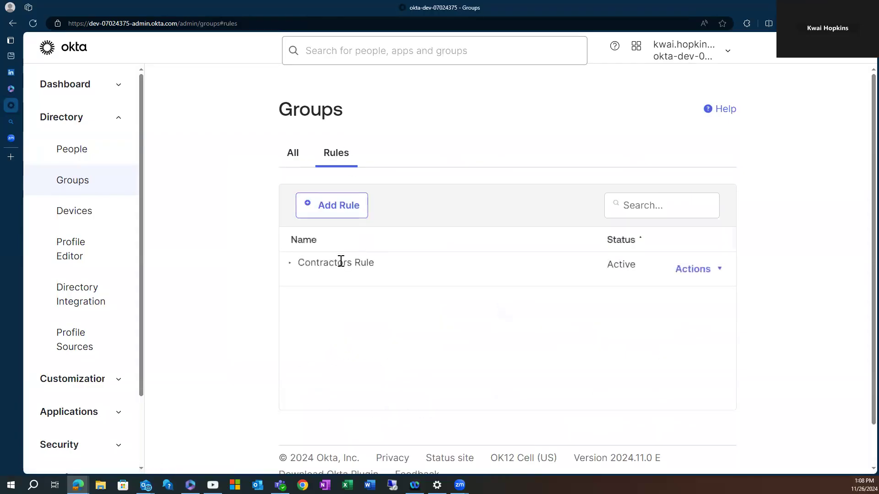
Start a new group rule named 'Cobra Kai Rule' and base its condition on the organization attribute.
{"action": "left_click", "coordinate": [344, 198]}
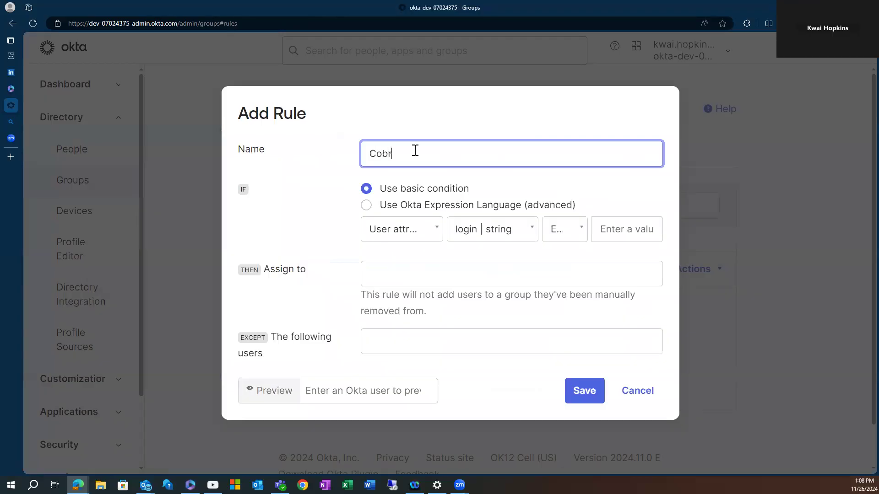
{"action": "type", "text": "Cobra Kai Rule"}
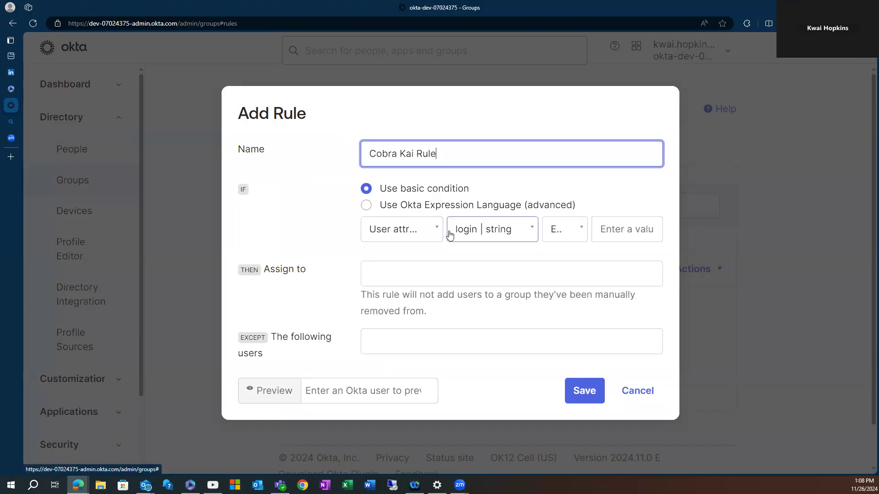
{"action": "left_click", "coordinate": [520, 237]}
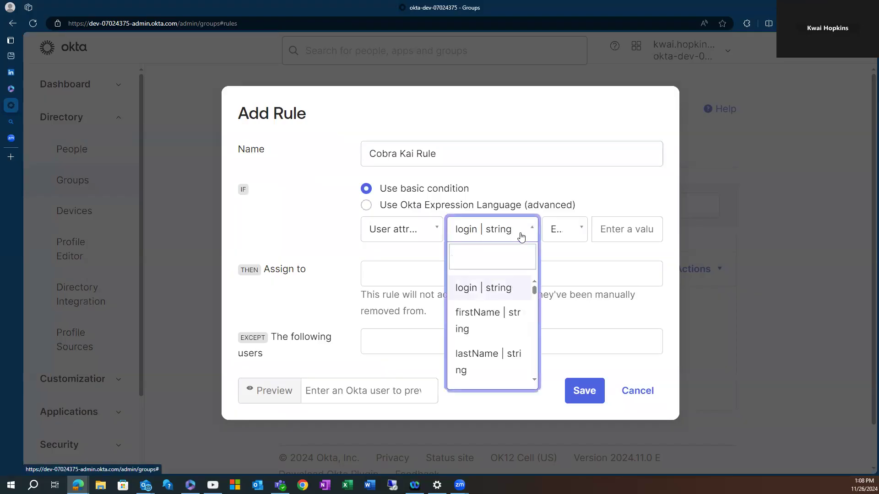
{"action": "type", "text": "Org"}
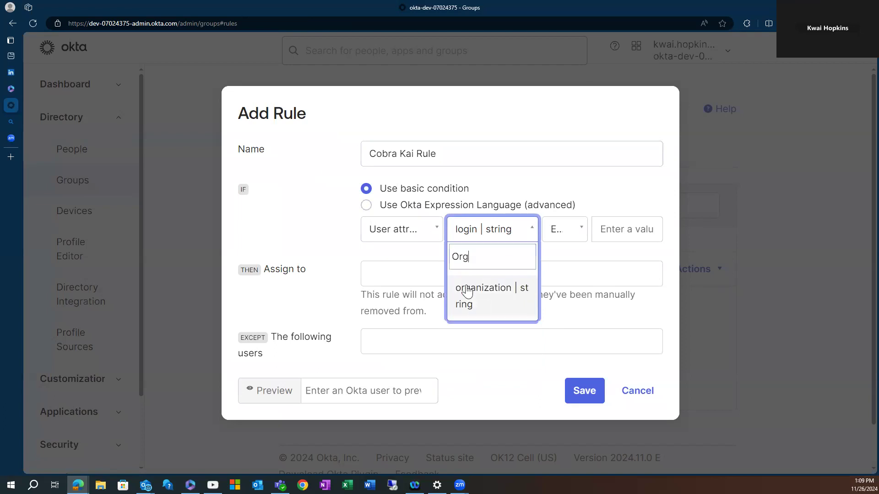
{"action": "left_click", "coordinate": [467, 292]}
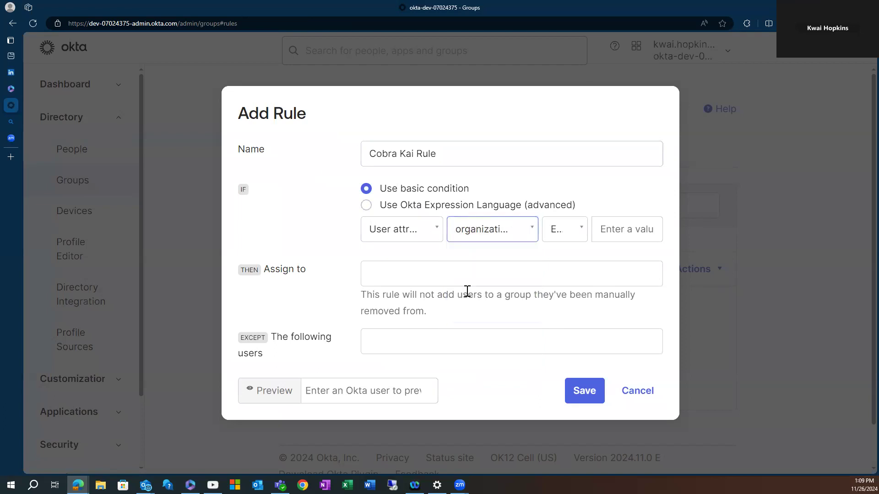
Set the condition to organization Equals 'Cobra Kai' and assign matching users to Cobra Kai Group.
{"action": "left_click", "coordinate": [574, 232]}
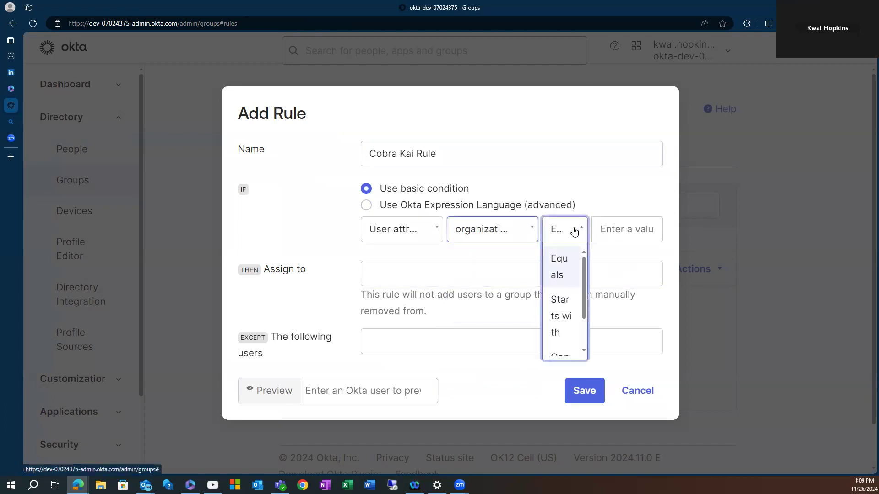
{"action": "left_click", "coordinate": [565, 262]}
{"action": "left_click", "coordinate": [625, 229]}
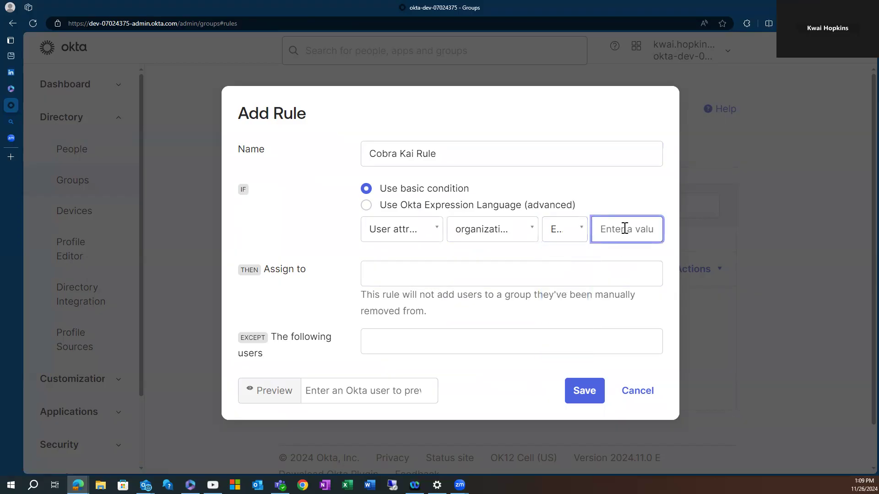
{"action": "type", "text": "Cobra Kai"}
{"action": "left_click", "coordinate": [609, 187]}
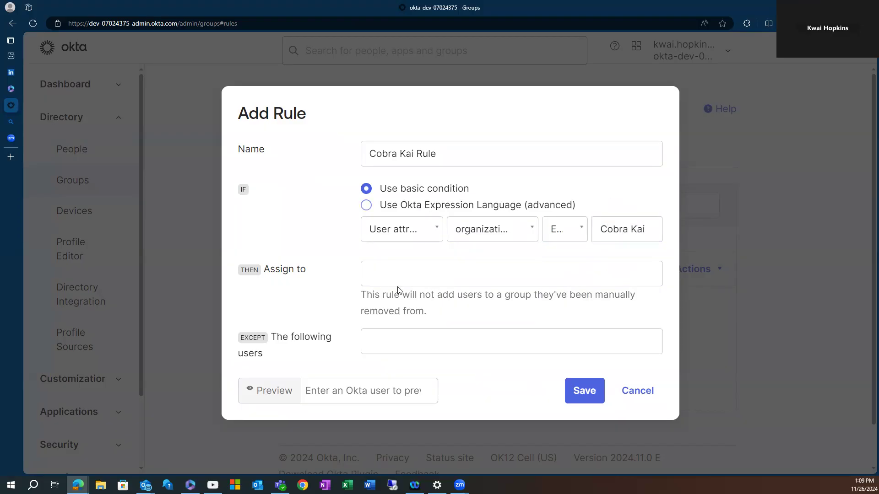
{"action": "left_click", "coordinate": [376, 275]}
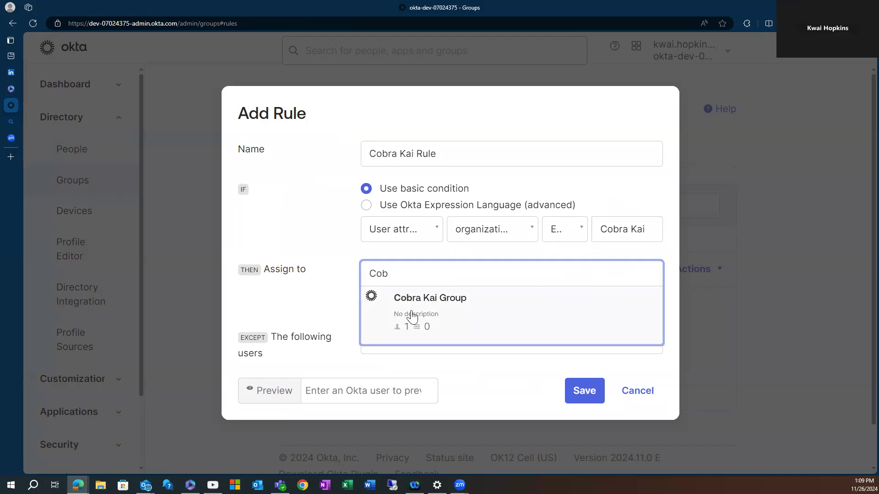
{"action": "left_click", "coordinate": [412, 311]}
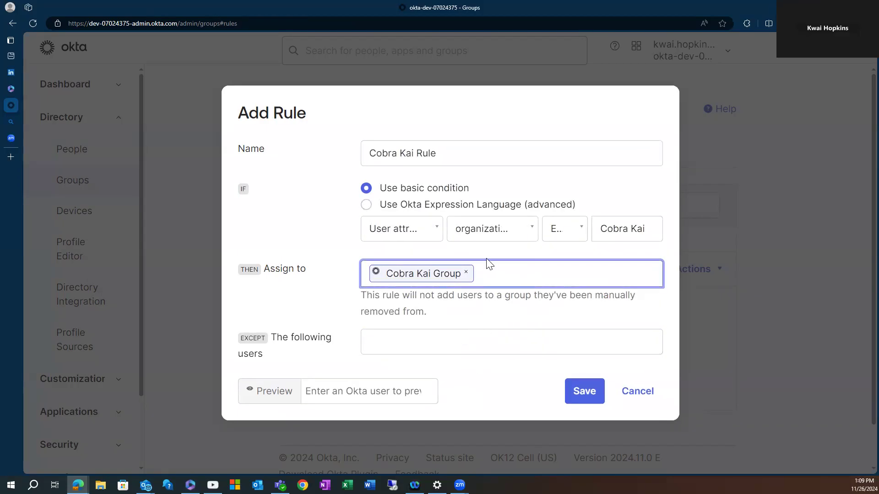
{"action": "left_click", "coordinate": [366, 205]}
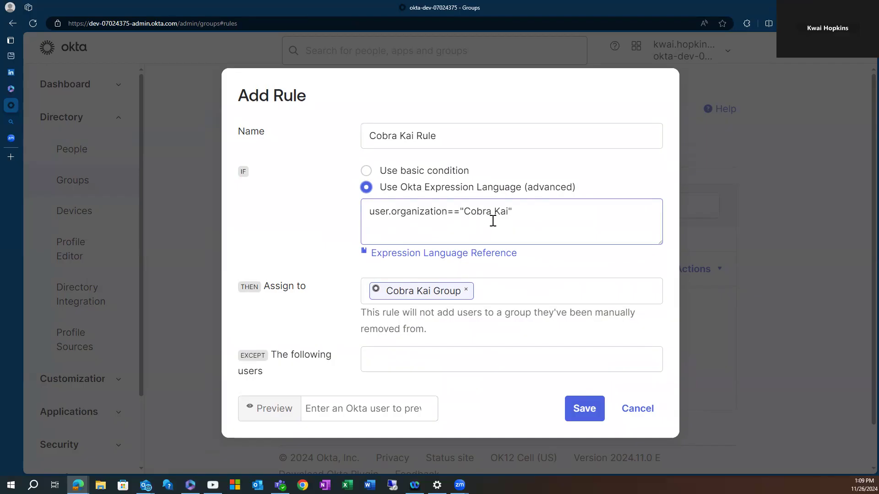
{"action": "left_click", "coordinate": [366, 171]}
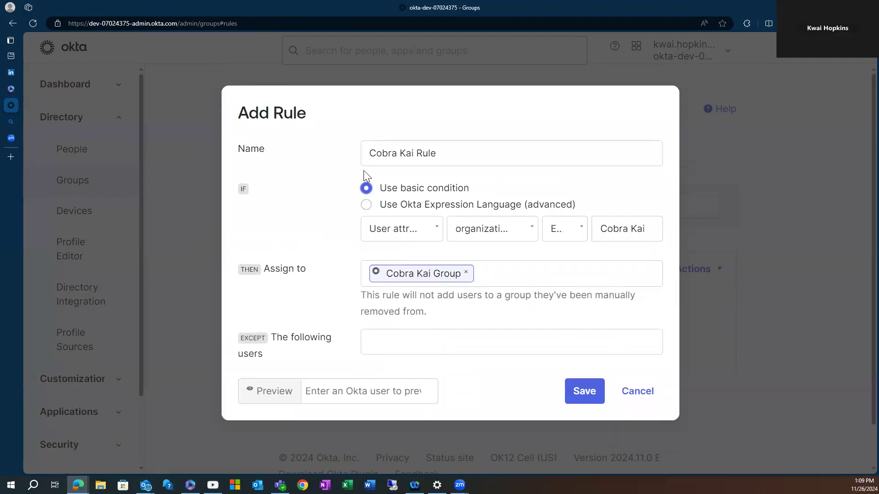
{"action": "left_click", "coordinate": [368, 205]}
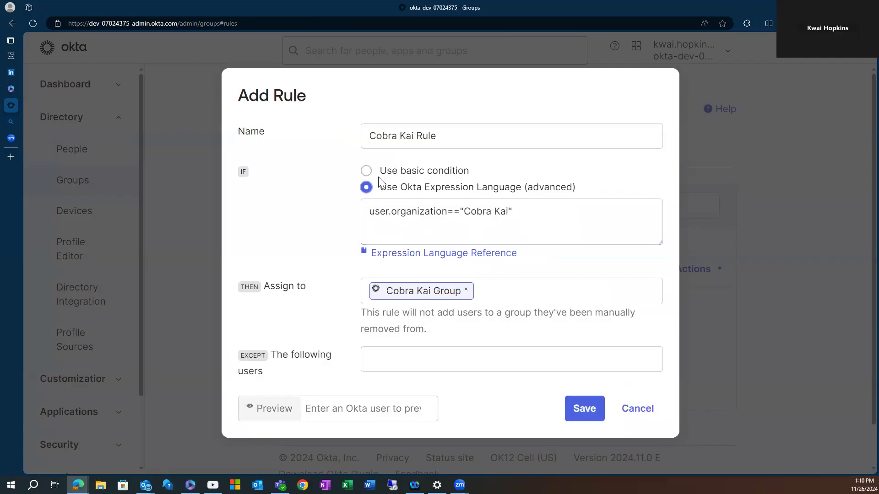
{"action": "left_click", "coordinate": [366, 170]}
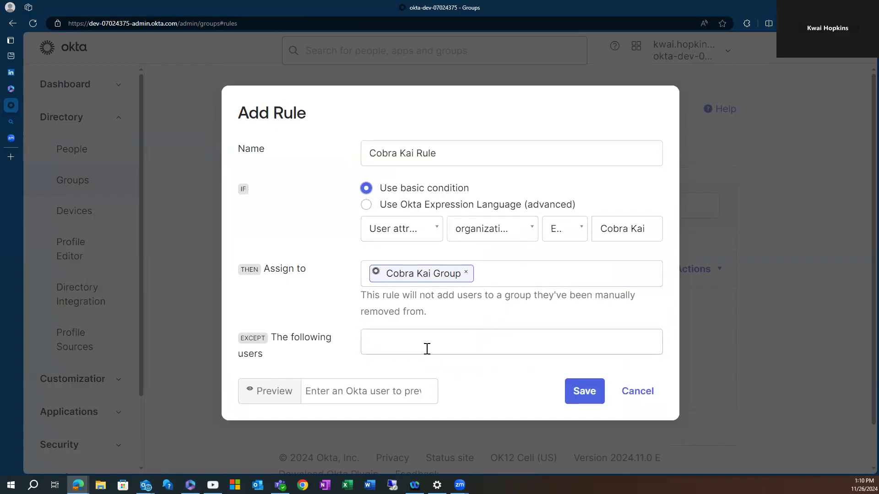
{"action": "left_click", "coordinate": [427, 344]}
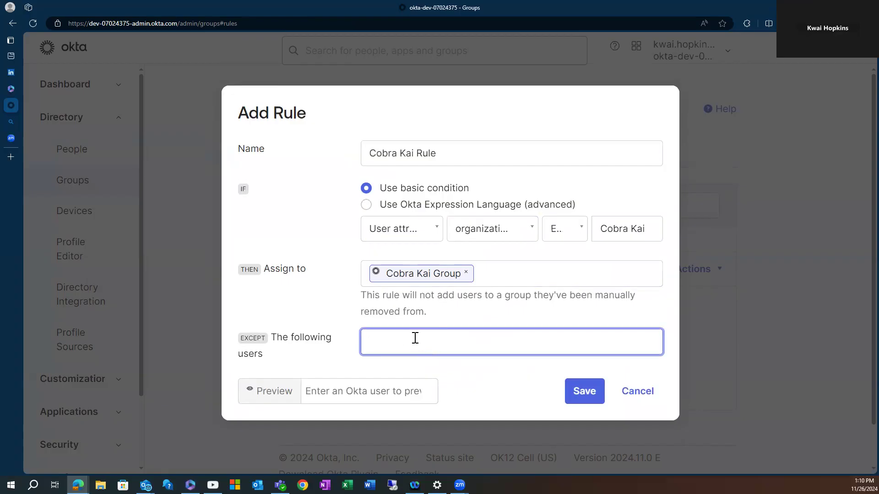
Preview the rule against a chosen user to confirm a match, then save Cobra Kai Rule.
{"action": "left_click", "coordinate": [361, 392]}
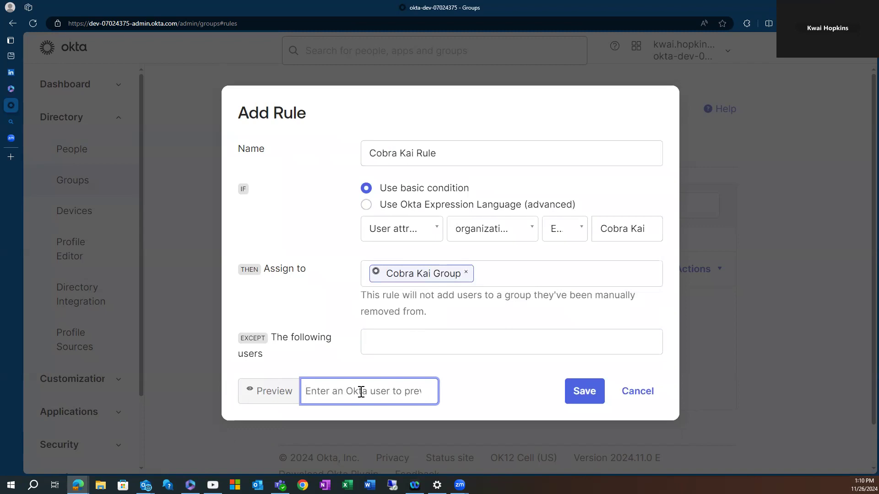
{"action": "type", "text": "sw"}
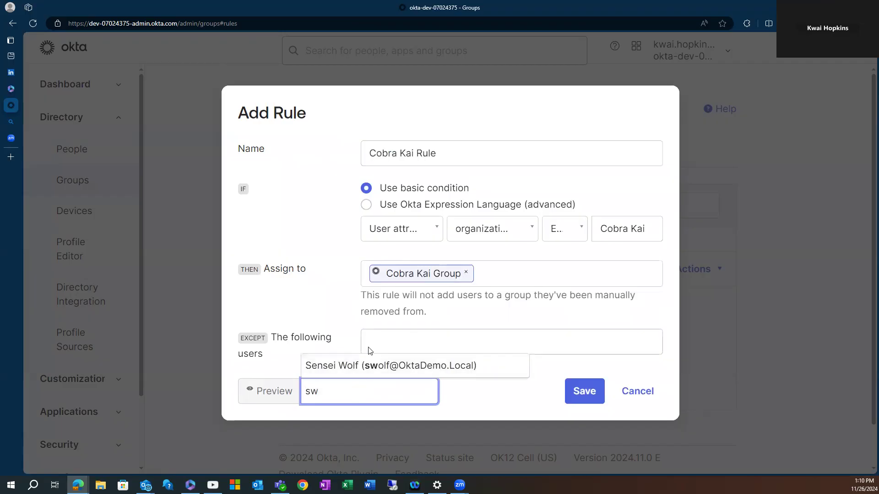
{"action": "left_click", "coordinate": [365, 369]}
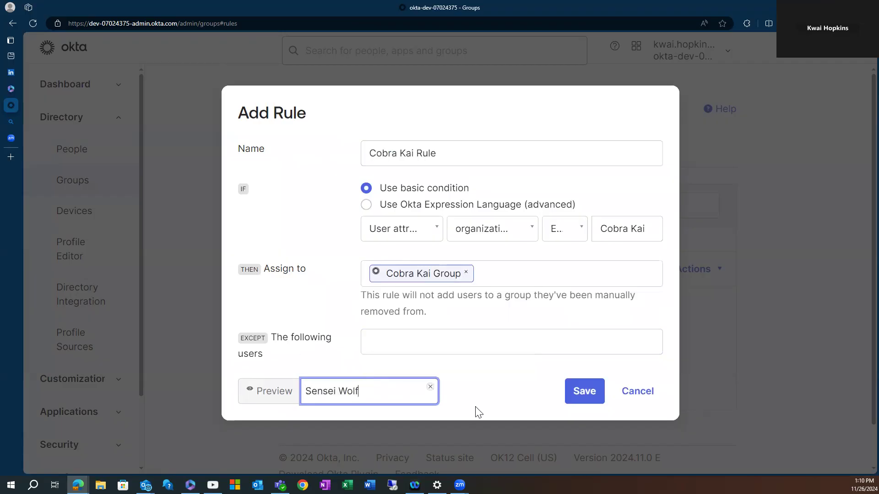
{"action": "left_click", "coordinate": [263, 414]}
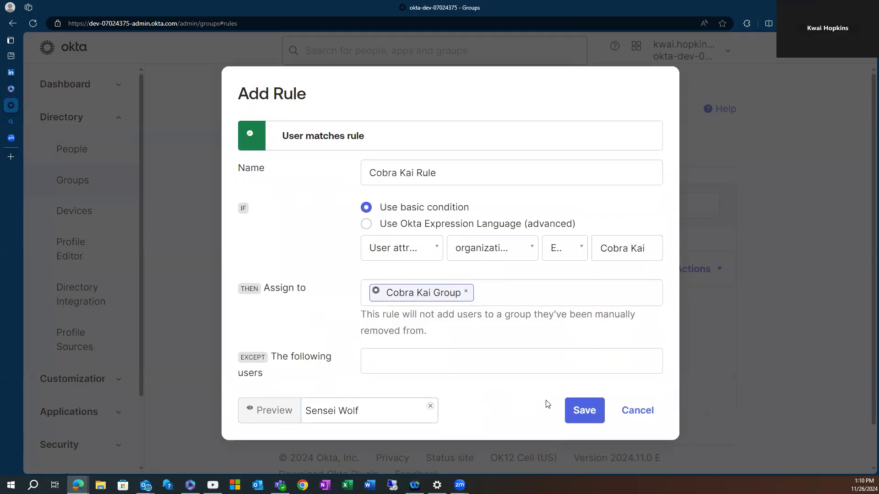
{"action": "left_click", "coordinate": [589, 417]}
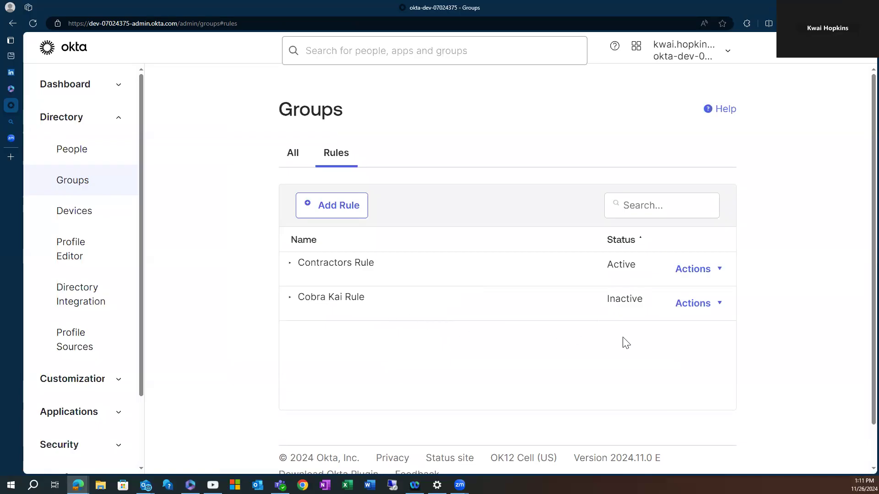
Activate Cobra Kai Rule from its Actions menu and reload the rules list.
{"action": "left_click", "coordinate": [719, 306]}
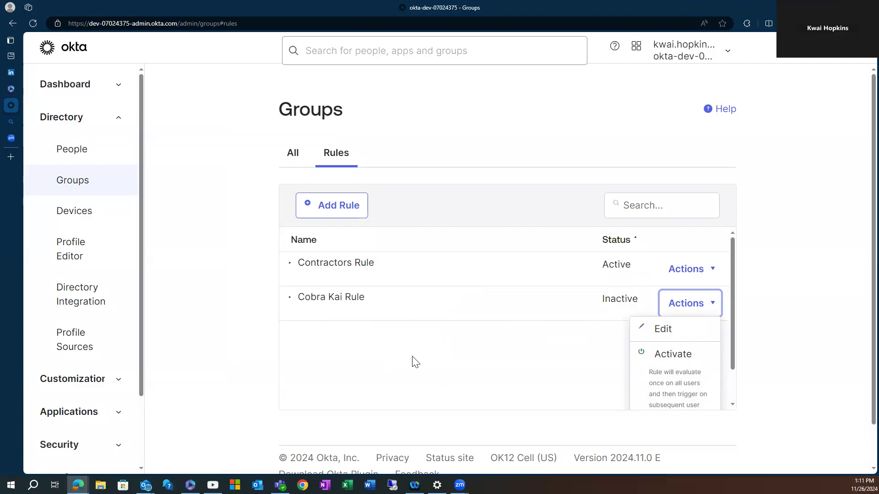
{"action": "left_click", "coordinate": [671, 357]}
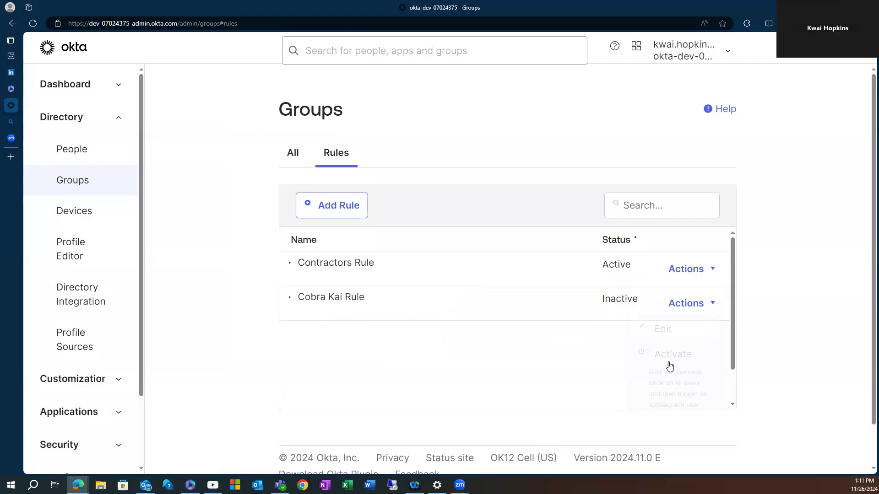
{"action": "left_click", "coordinate": [33, 24]}
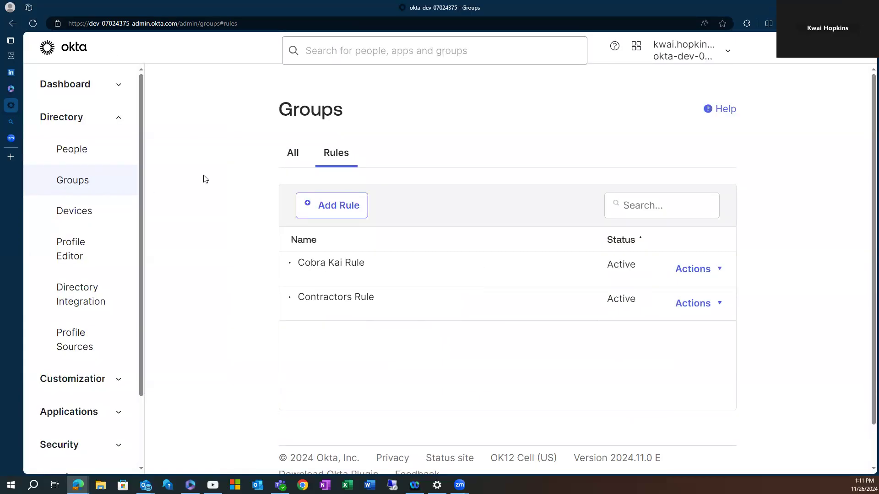
Open Cobra Kai Group from the Groups list and view its 2 members.
{"action": "left_click", "coordinate": [71, 181]}
{"action": "scroll", "coordinate": [491, 343], "scroll_direction": "down", "scroll_amount": 1}
{"action": "scroll", "coordinate": [491, 343], "scroll_direction": "down", "scroll_amount": 3}
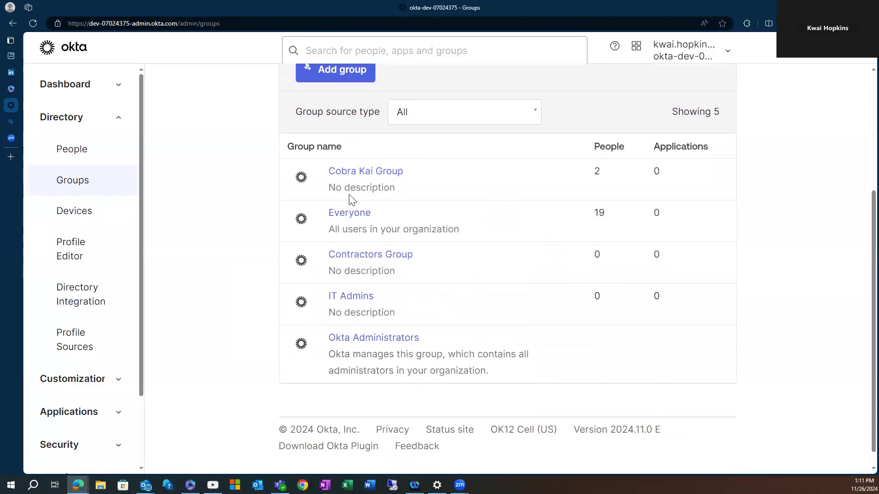
{"action": "left_click", "coordinate": [350, 176]}
{"action": "scroll", "coordinate": [414, 305], "scroll_direction": "down", "scroll_amount": 3}
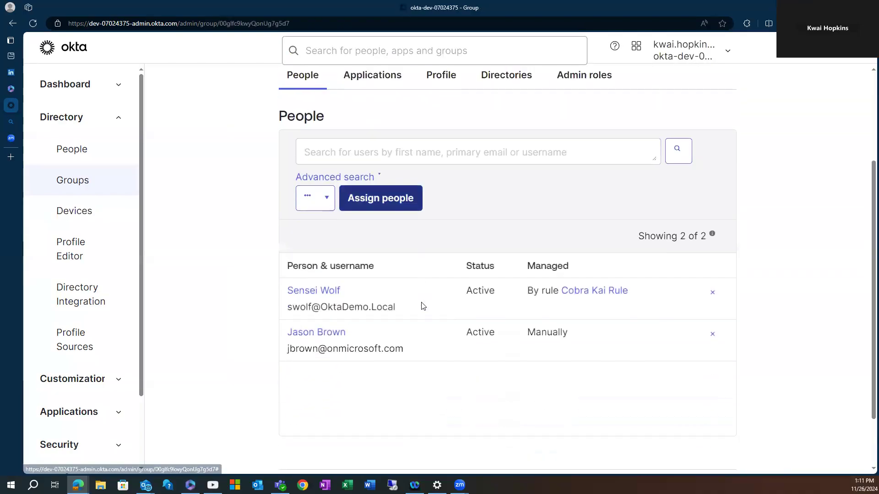